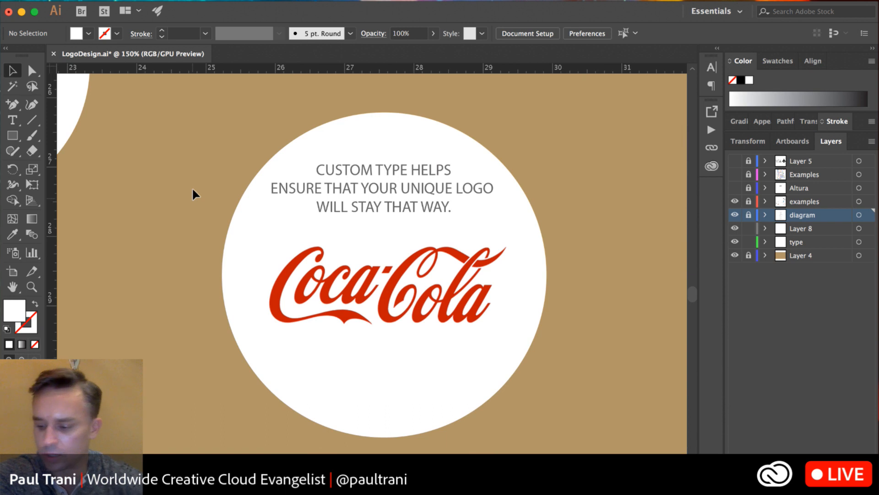
# Step: Examine the Coca-Cola logo in the custom type example up close
pyautogui.press('super+equal')
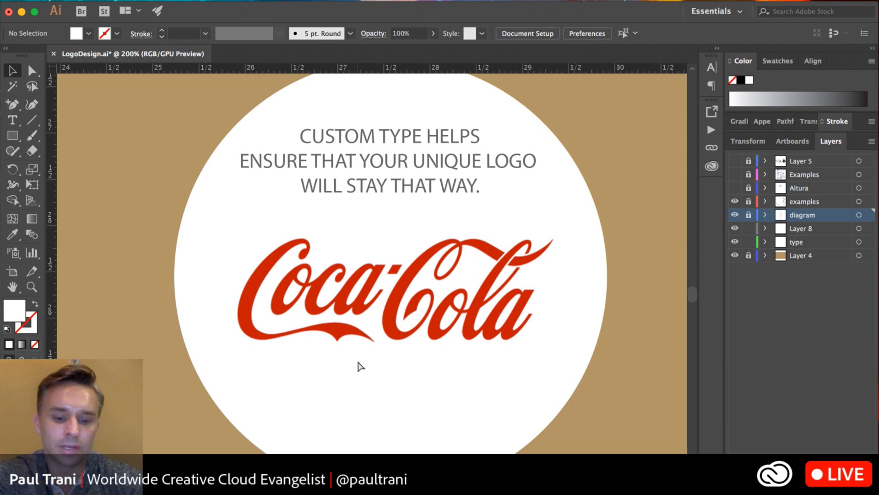
pyautogui.press('super+minus')
pyautogui.press('space')
pyautogui.moveTo(418, 367); pyautogui.dragTo(419, 367)
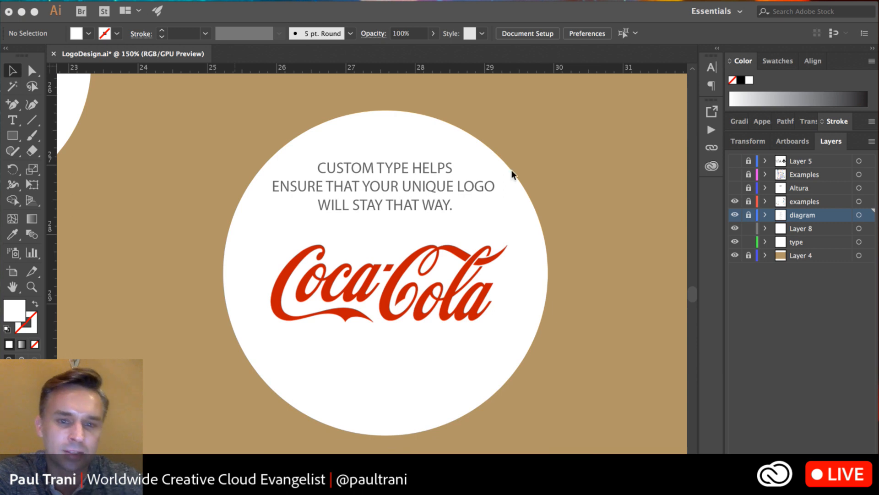
# Step: Go to the "Keep it simple..." example and examine its Apple and Nike logos
pyautogui.click(523, 159)
pyautogui.press('super+minus')
pyautogui.hscroll(10, 268, 346)
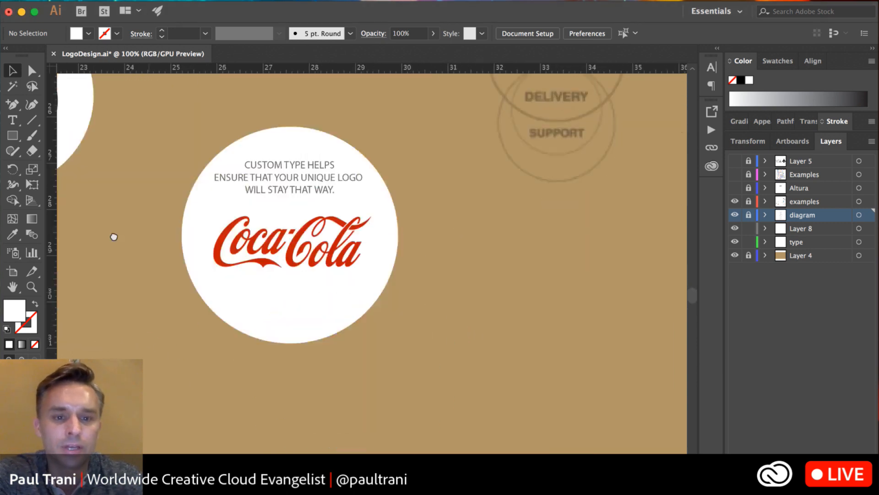
pyautogui.hscroll(3, 155, 362)
pyautogui.scroll(10, 202, 198)
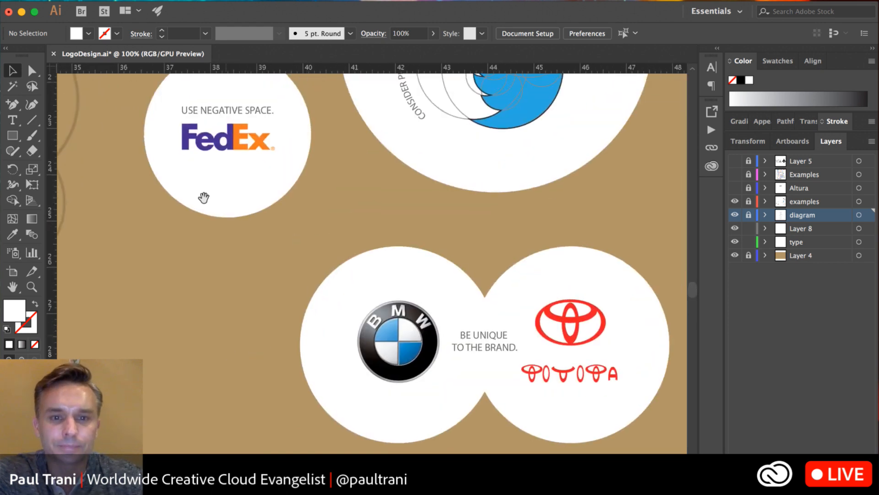
pyautogui.scroll(10, 244, 193)
pyautogui.hscroll(2, 243, 362)
pyautogui.press('super+equal')
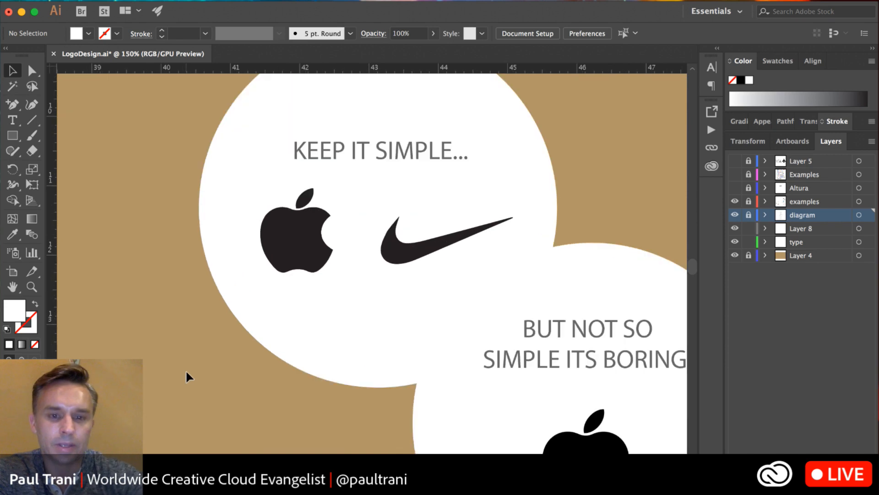
pyautogui.hscroll(2, 161, 313)
pyautogui.scroll(-2, 161, 313)
pyautogui.hscroll(3, 162, 313)
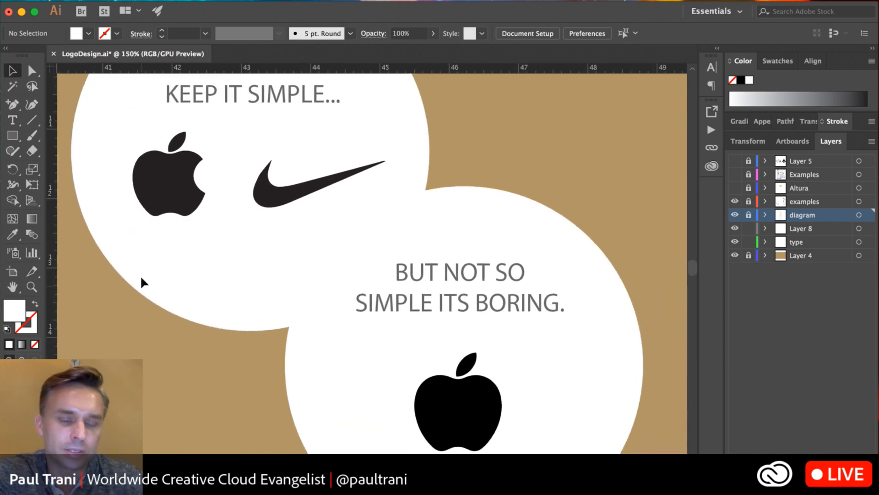
pyautogui.scroll(4, 154, 178)
pyautogui.hscroll(-5, 155, 178)
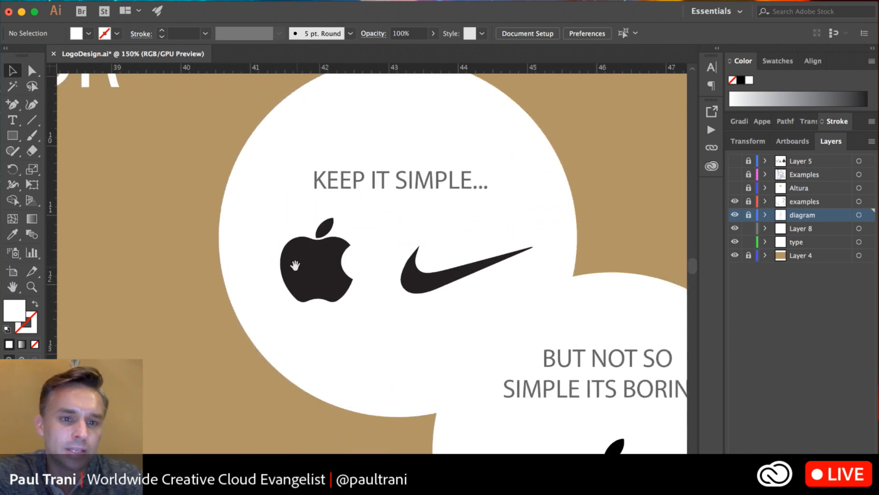
# Step: Compare the whole apple in the "But not so simple its boring" example with the bitten Apple logo
pyautogui.moveTo(445, 288); pyautogui.dragTo(268, 154)
pyautogui.scroll(-3, 268, 155)
pyautogui.hscroll(2, 268, 154)
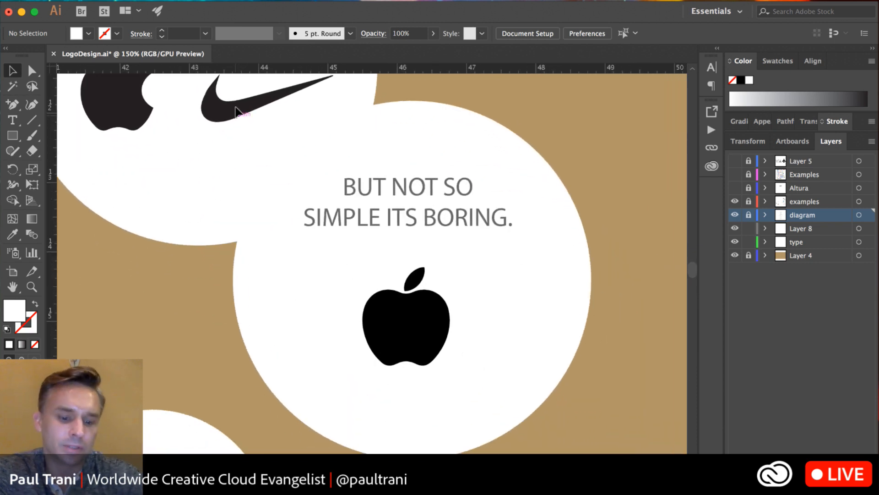
pyautogui.press('super+equal')
pyautogui.moveTo(273, 315); pyautogui.dragTo(234, 287)
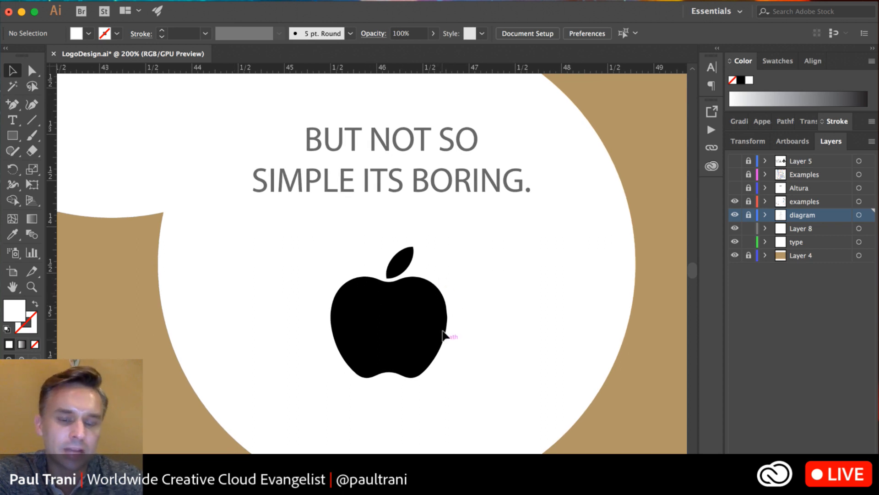
pyautogui.moveTo(174, 173); pyautogui.dragTo(408, 406)
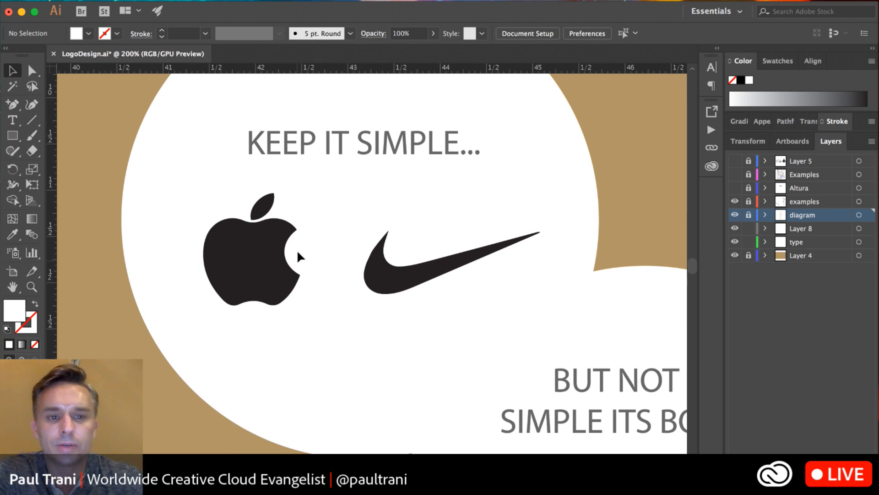
# Step: Go to the "Passive vs. Active" example and examine the four bird logo versions at 400% zoom
pyautogui.moveTo(518, 411); pyautogui.dragTo(290, 128)
pyautogui.press('super+minus')
pyautogui.moveTo(237, 275); pyautogui.dragTo(367, 98)
pyautogui.moveTo(305, 241); pyautogui.dragTo(314, 181)
pyautogui.press('super+equal')
pyautogui.moveTo(335, 230); pyautogui.dragTo(412, 282)
pyautogui.press('super+equal')
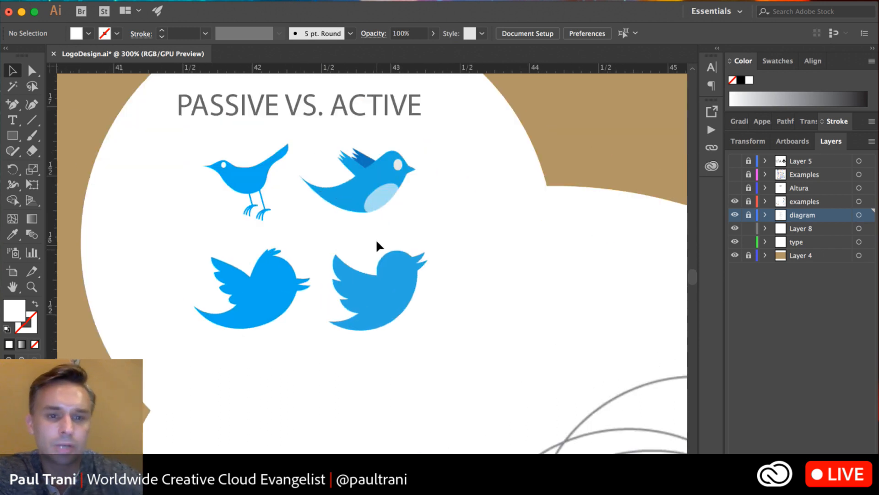
pyautogui.moveTo(235, 251); pyautogui.dragTo(284, 265)
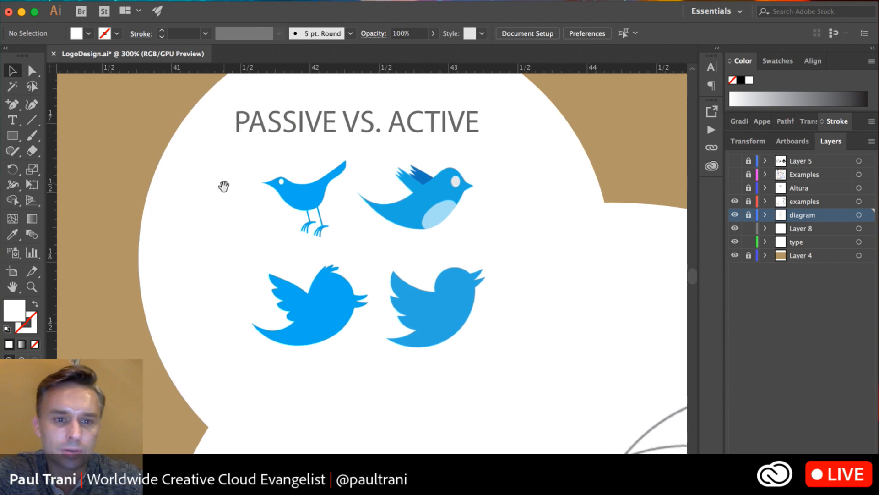
pyautogui.press('super+equal')
pyautogui.moveTo(172, 188); pyautogui.dragTo(188, 263)
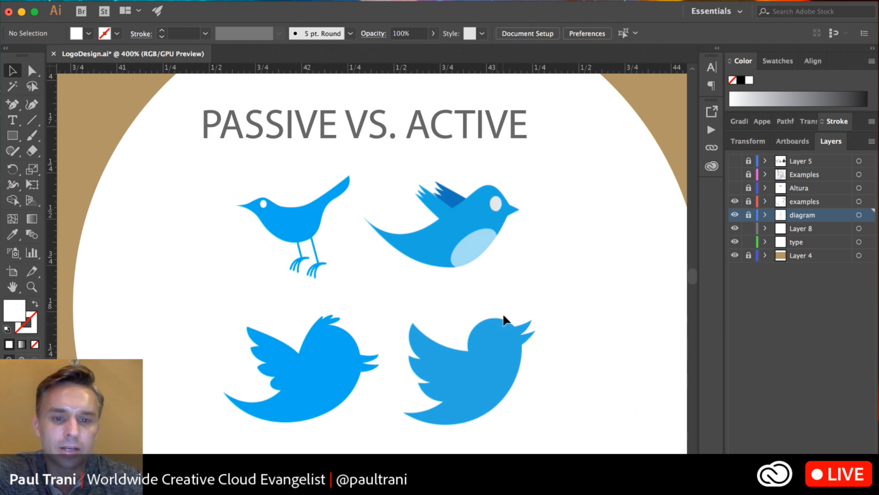
# Step: Examine the "Consider proportion & symmetry" example with the Twitter bird and its construction circles
pyautogui.moveTo(563, 423); pyautogui.dragTo(192, 87)
pyautogui.moveTo(310, 323); pyautogui.dragTo(336, 154)
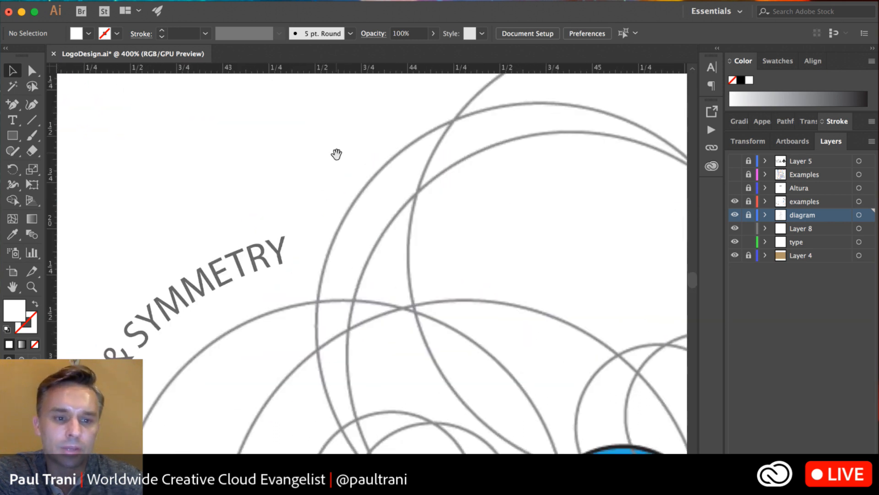
pyautogui.press('super+minus')
pyautogui.press('super+minus')
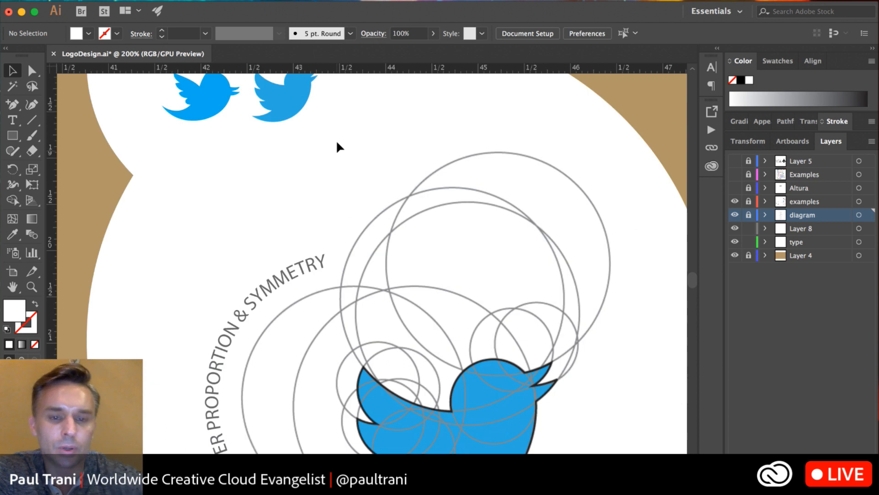
pyautogui.moveTo(310, 304); pyautogui.dragTo(282, 225)
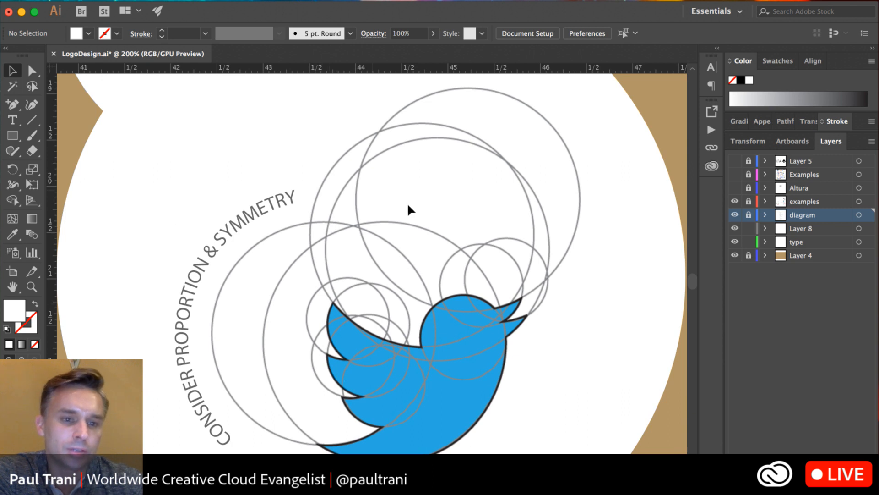
pyautogui.scroll(-2, 394, 262)
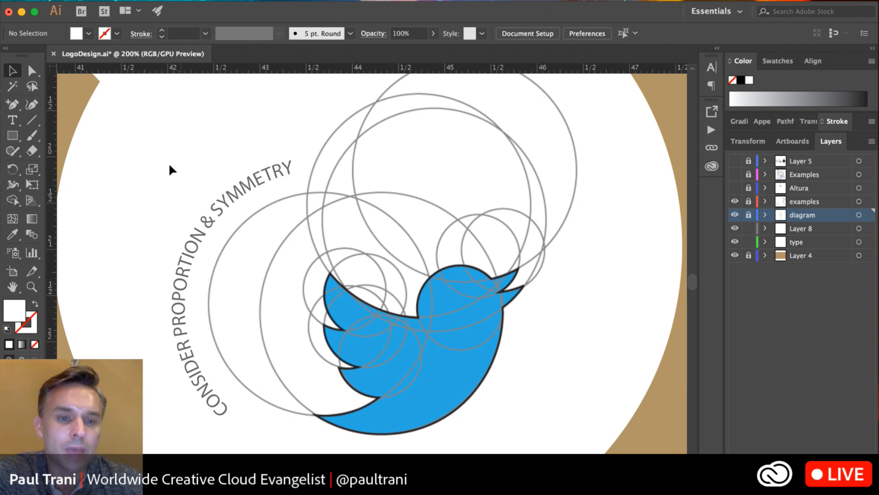
# Step: Return to the "Passive vs. Active" birds and compare the wing and head shapes of the versions
pyautogui.moveTo(170, 171); pyautogui.dragTo(372, 494)
pyautogui.press('=')
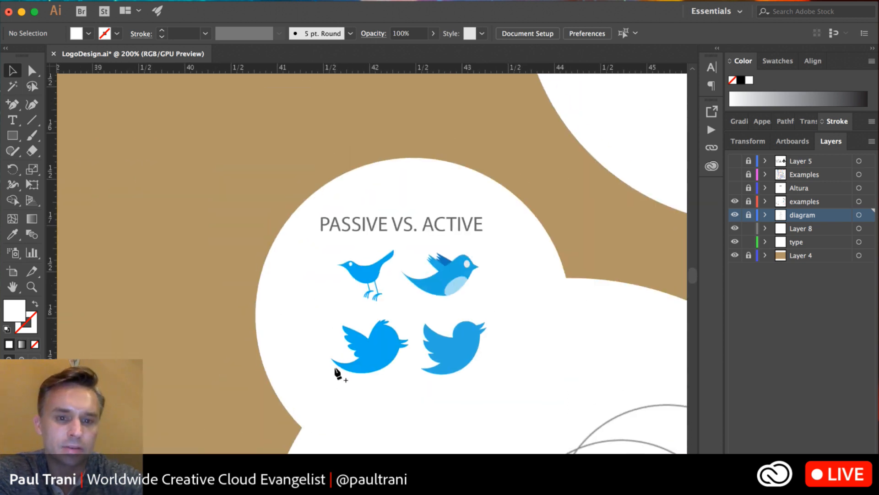
pyautogui.press('super+equal')
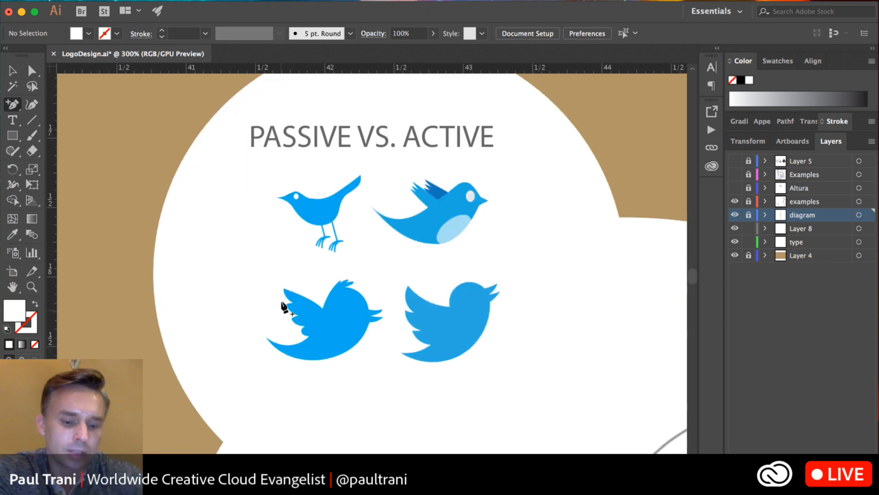
pyautogui.press('super+equal')
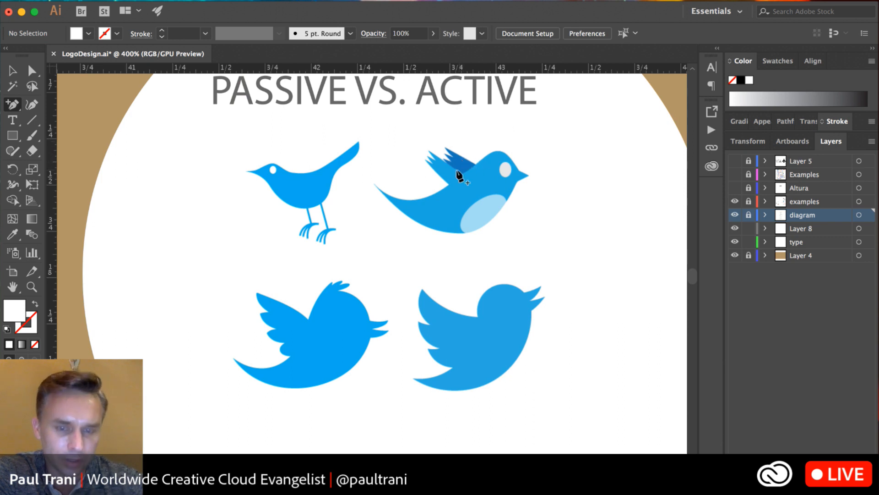
pyautogui.moveTo(348, 291); pyautogui.dragTo(222, 210)
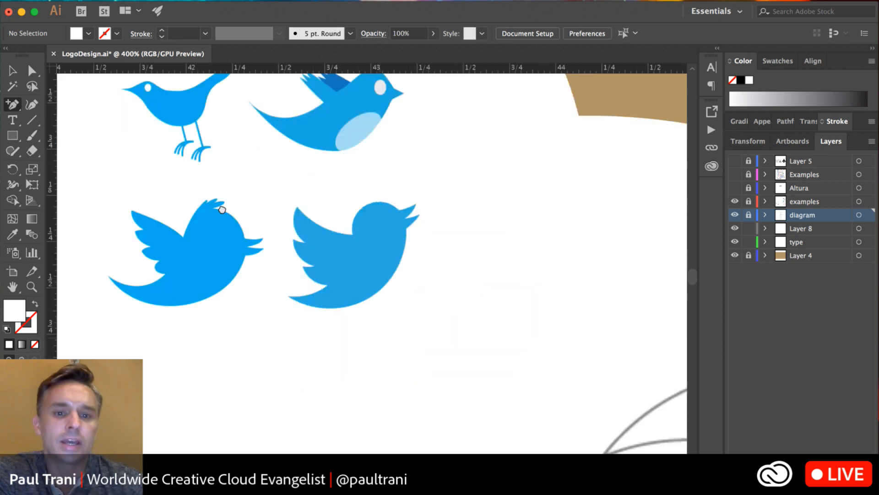
# Step: Inspect how the circles shape the Twitter bird's outline, first at 400% zoom and then as a whole diagram
pyautogui.scroll(-15, 222, 209)
pyautogui.hscroll(5, 222, 210)
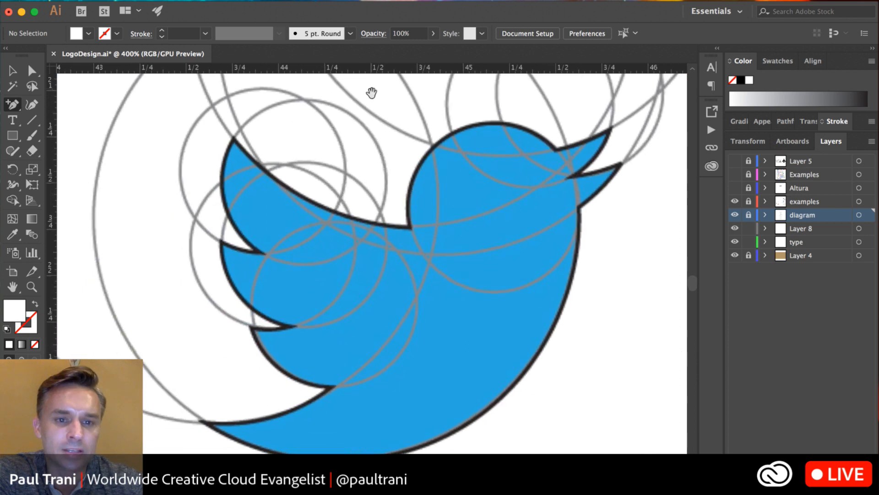
pyautogui.click(13, 70)
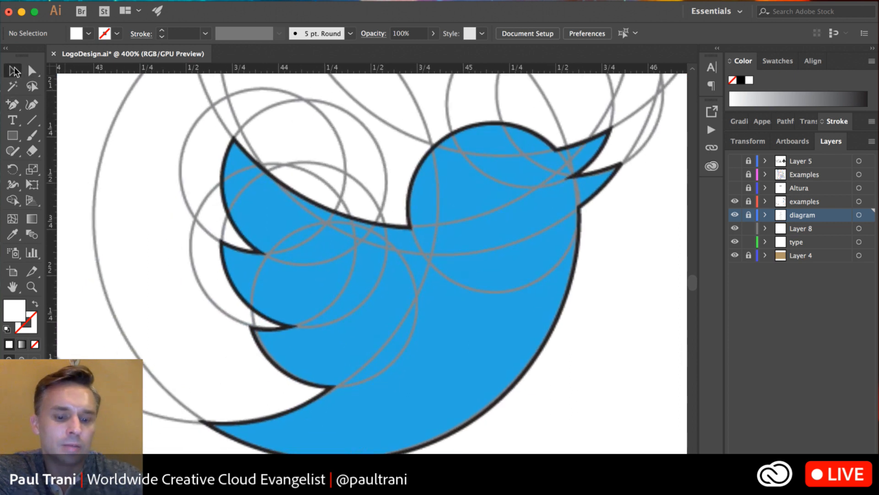
pyautogui.press('super+minus')
pyautogui.press('super+minus')
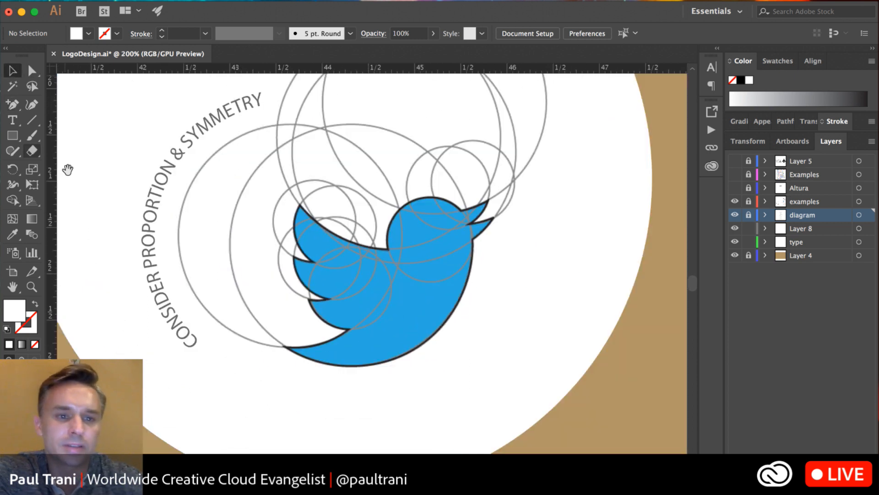
pyautogui.scroll(3, 118, 202)
pyautogui.hscroll(-3, 117, 202)
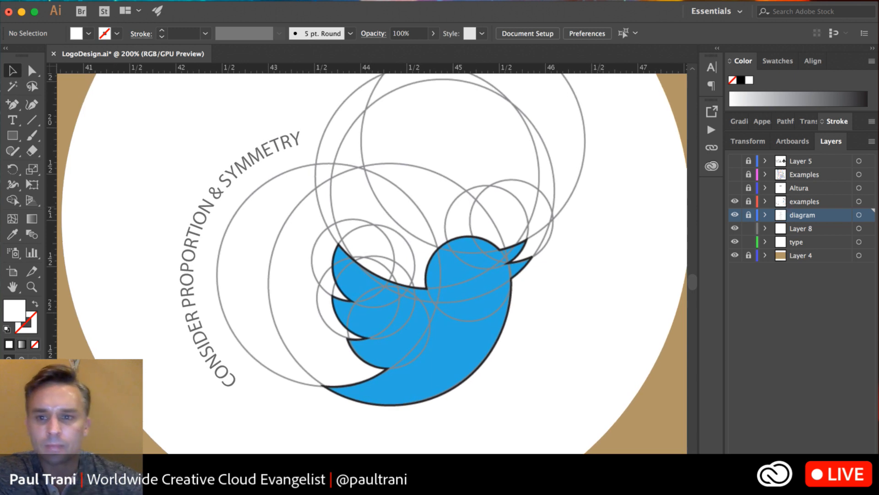
pyautogui.press('super+minus')
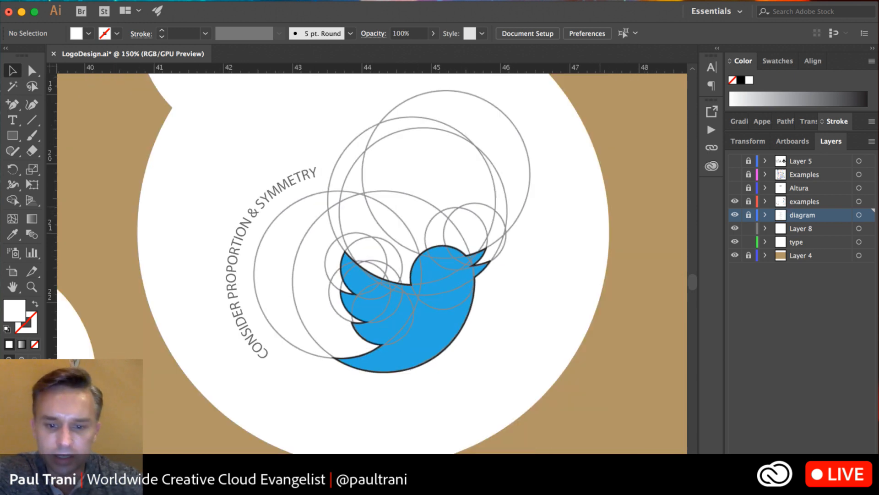
pyautogui.press('super+Tab')
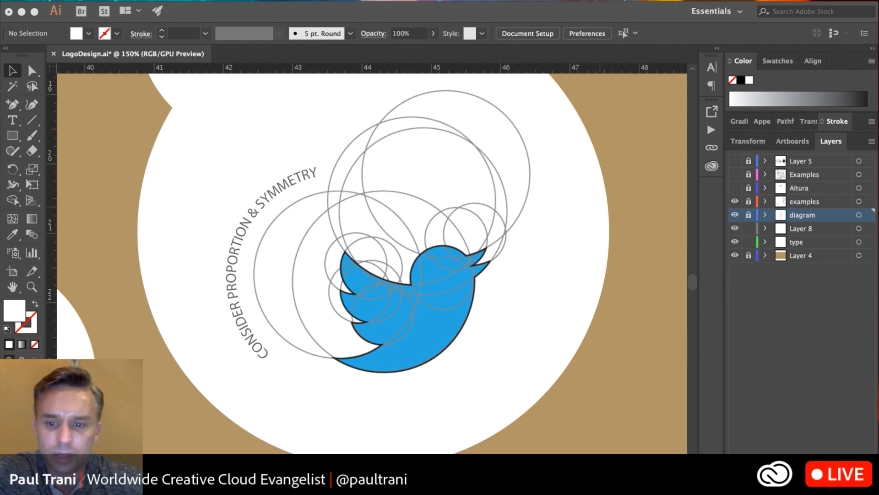
pyautogui.click(104, 185)
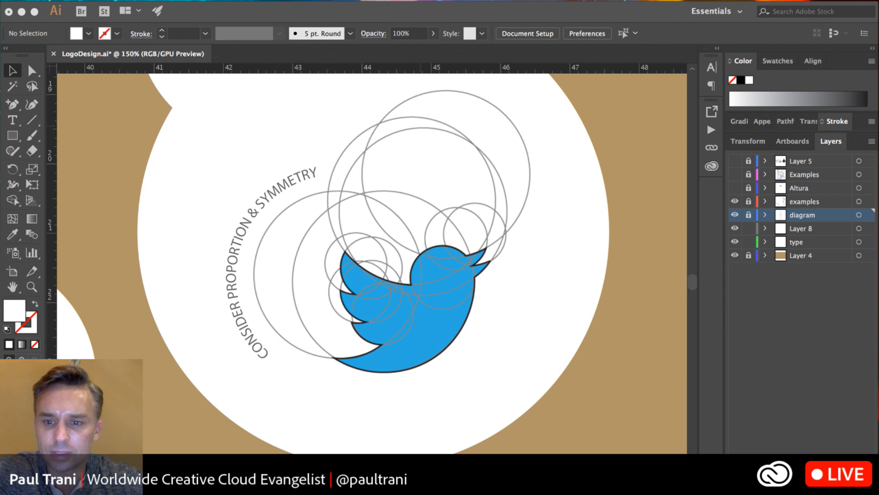
pyautogui.click(80, 307)
# Step: Go to the "Use a visual double entendre" example and examine the pendulum logo's pen nib at 300% zoom
pyautogui.moveTo(111, 302); pyautogui.dragTo(330, 213)
pyautogui.moveTo(261, 221)
pyautogui.mouseDown()
pyautogui.moveTo(289, 257)
pyautogui.moveTo(514, 380)
pyautogui.mouseUp()
pyautogui.moveTo(59, 231)
pyautogui.mouseDown()
pyautogui.moveTo(172, 276)
pyautogui.moveTo(582, 330)
pyautogui.mouseUp()
pyautogui.moveTo(314, 294); pyautogui.dragTo(426, 100)
pyautogui.moveTo(248, 295); pyautogui.dragTo(321, 207)
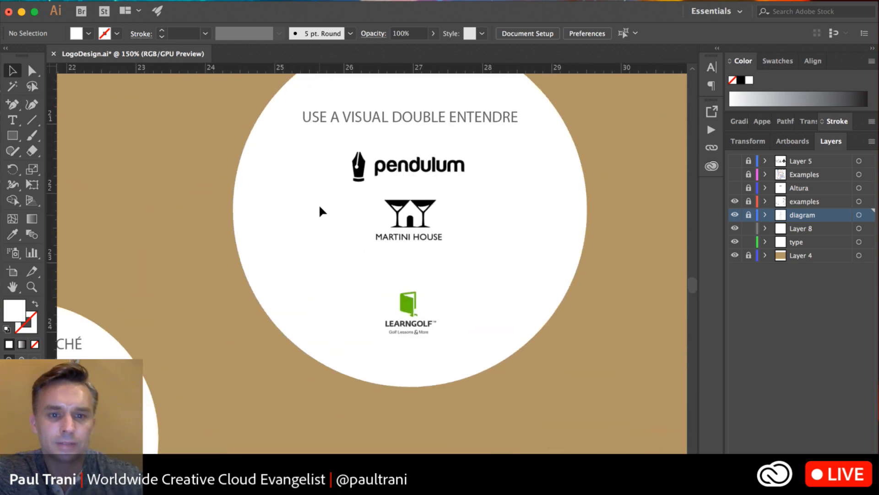
pyautogui.press('super+equal')
pyautogui.moveTo(282, 204); pyautogui.dragTo(257, 251)
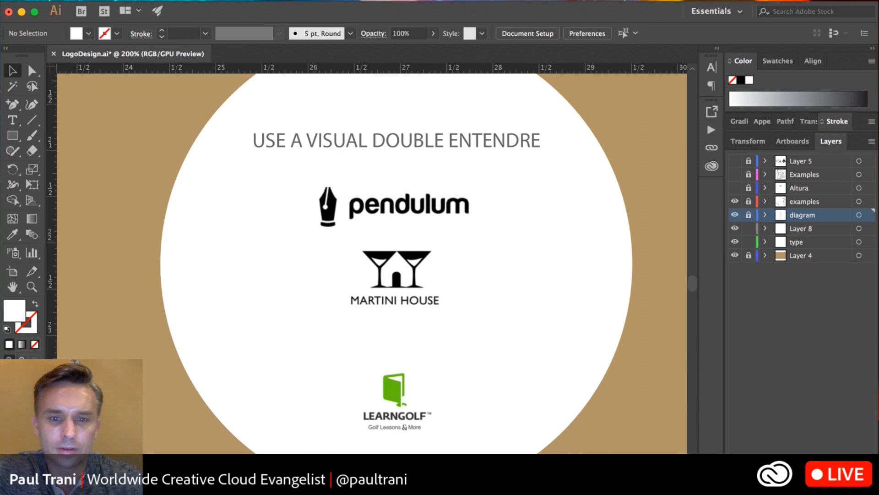
pyautogui.moveTo(251, 185)
pyautogui.mouseDown()
pyautogui.moveTo(252, 200)
pyautogui.moveTo(256, 174)
pyautogui.mouseUp()
pyautogui.press('super+equal')
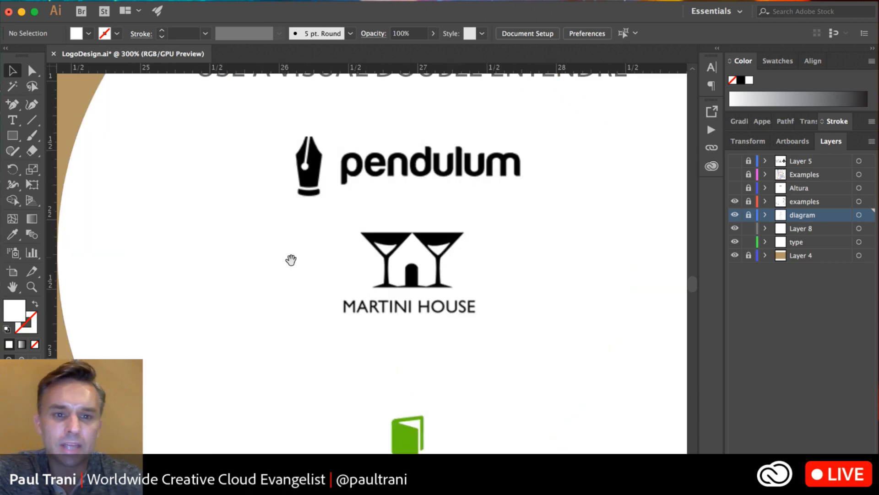
pyautogui.moveTo(290, 259); pyautogui.dragTo(238, 312)
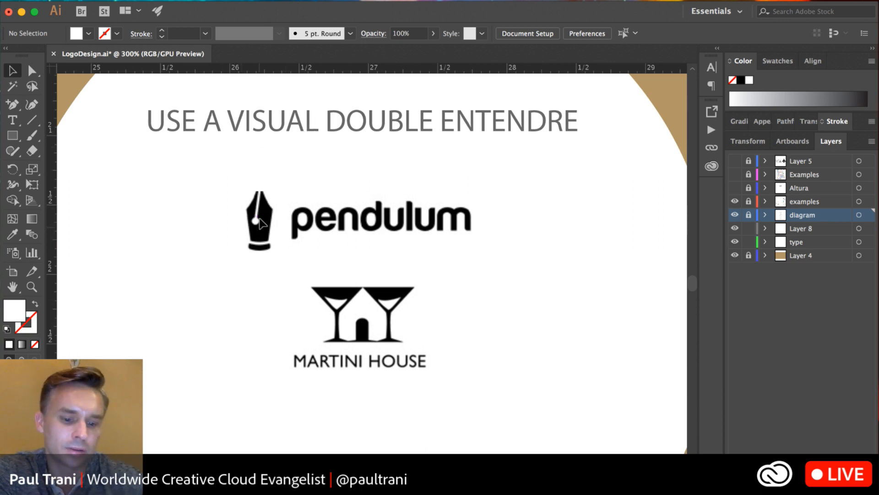
# Step: Examine the Martini House logo beneath the pendulum logo at 400% zoom
pyautogui.press('super+equal')
pyautogui.press('p')
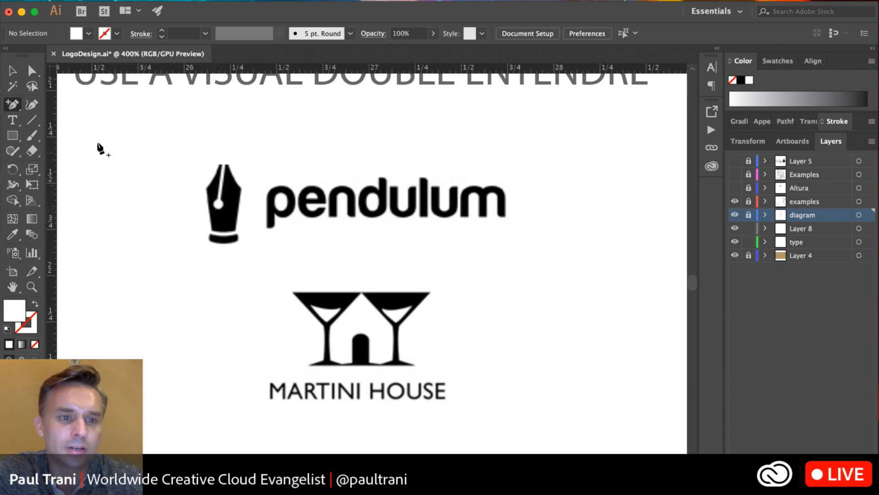
pyautogui.click(13, 70)
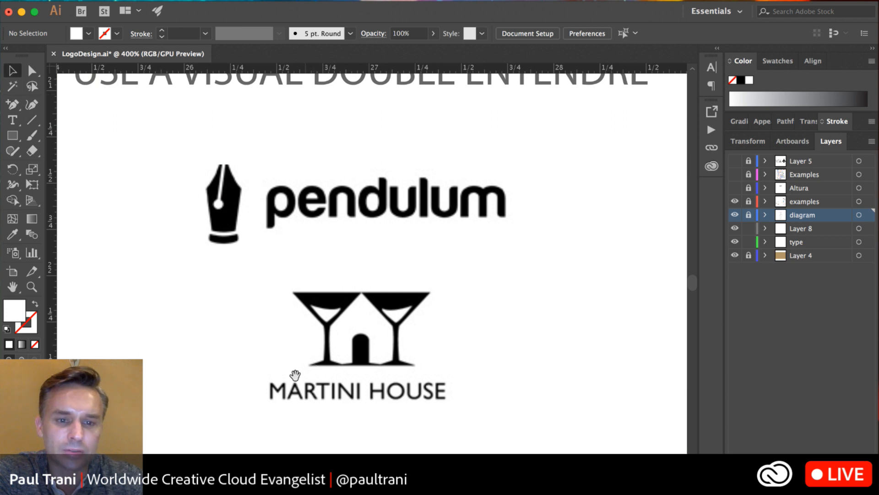
pyautogui.scroll(-3, 314, 348)
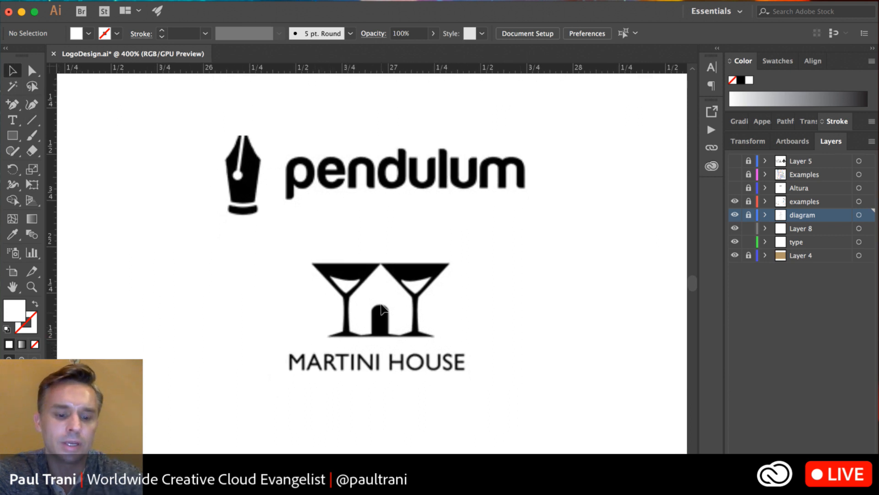
# Step: Examine the glasses and doorway of the Martini House logo at 800% zoom, then view it at 600%
pyautogui.press('super+equal')
pyautogui.press('super+equal')
pyautogui.scroll(-5, 381, 316)
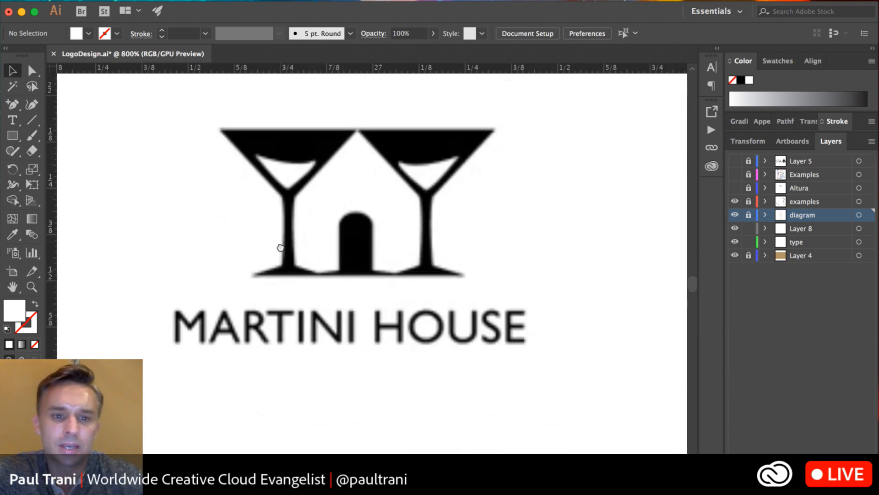
pyautogui.press('super+minus')
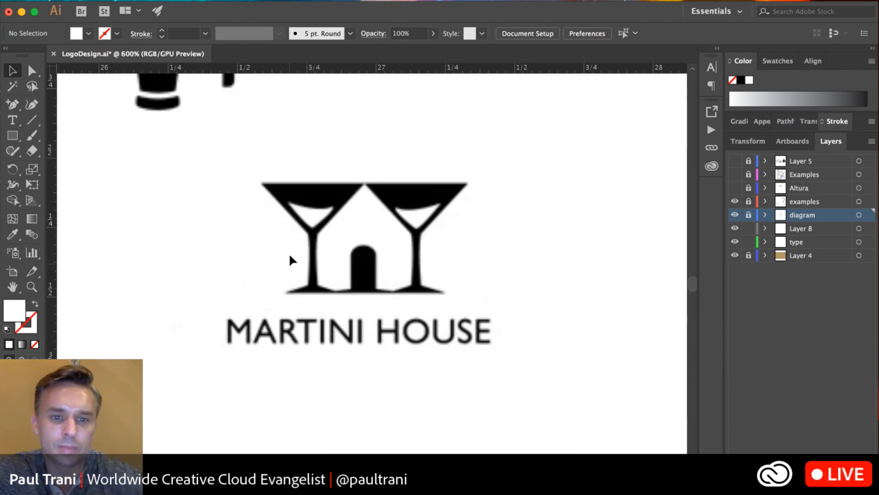
# Step: Move on to the LearnGolf logo below Martini House and examine its green book shape at 600% zoom
pyautogui.scroll(-5, 311, 407)
pyautogui.moveTo(313, 408); pyautogui.dragTo(303, 254)
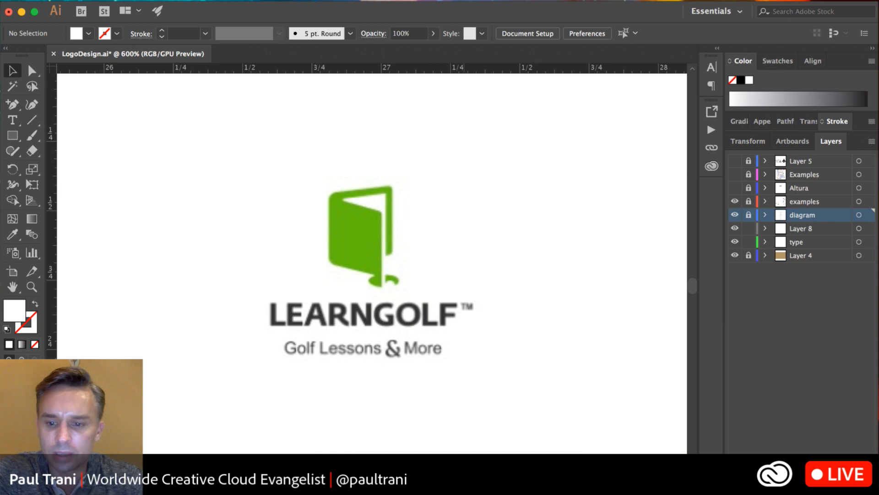
pyautogui.press('super+Tab')
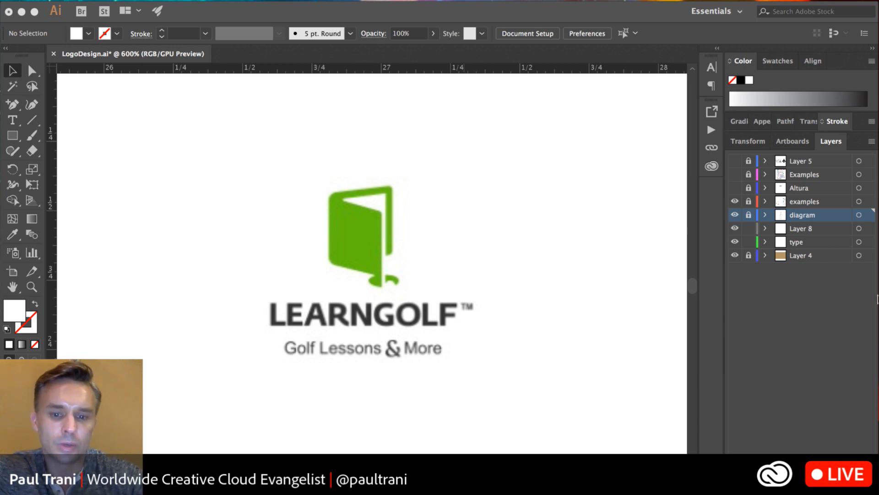
pyautogui.click(468, 196)
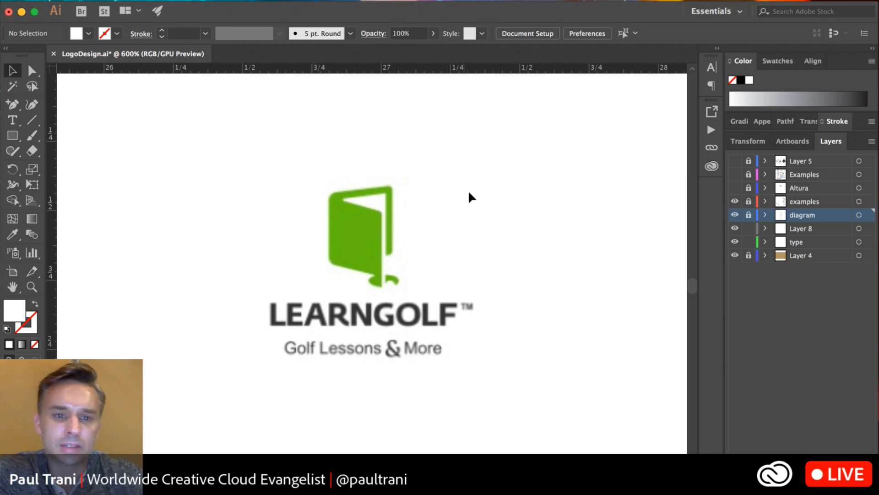
# Step: Leave the LearnGolf logo and survey the surrounding example circles at 66.67% zoom, including the cliché and custom type examples
pyautogui.moveTo(496, 259); pyautogui.dragTo(254, 206)
pyautogui.moveTo(379, 275); pyautogui.dragTo(108, 209)
pyautogui.moveTo(526, 372); pyautogui.dragTo(201, 229)
pyautogui.moveTo(426, 300); pyautogui.dragTo(101, 199)
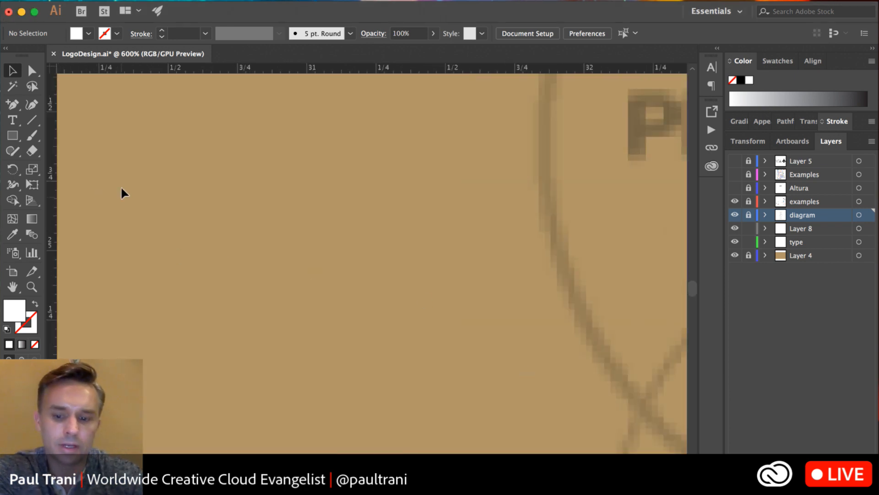
pyautogui.press('super+minus')
pyautogui.press('super+minus')
pyautogui.press('super+minus')
pyautogui.scroll(-3, 122, 196)
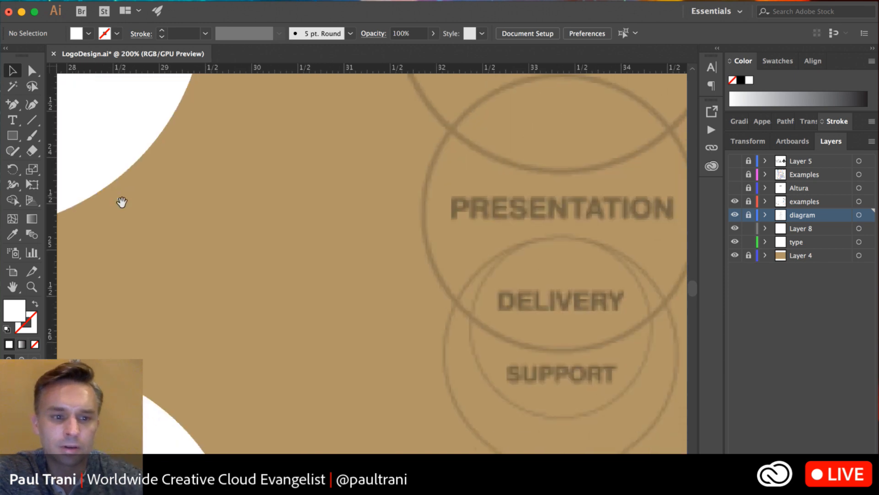
pyautogui.moveTo(340, 189); pyautogui.dragTo(356, 151)
pyautogui.moveTo(271, 283); pyautogui.dragTo(355, 151)
pyautogui.moveTo(211, 265); pyautogui.dragTo(554, 338)
pyautogui.press('super+minus')
pyautogui.press('super+minus')
pyautogui.press('super+minus')
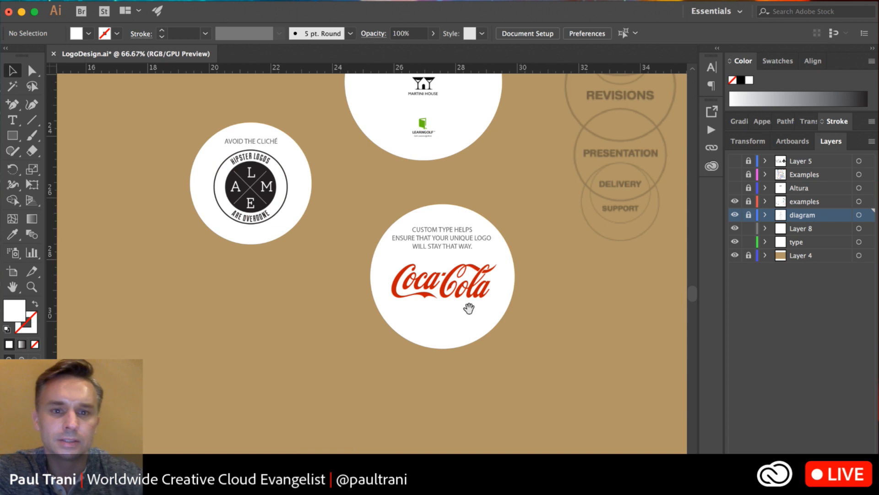
# Step: Go to the "Use negative space" example and view the FedEx logo's circle at 200% zoom
pyautogui.moveTo(361, 317); pyautogui.dragTo(273, 385)
pyautogui.hscroll(6, 274, 385)
pyautogui.scroll(2, 274, 385)
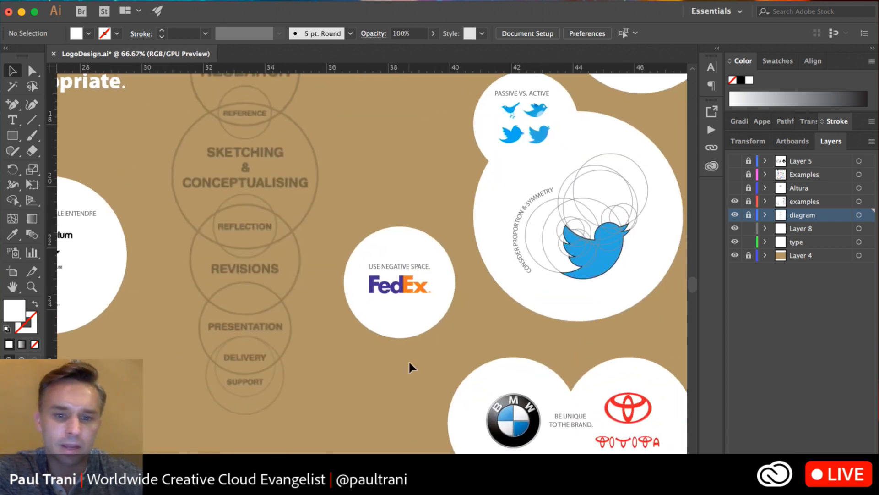
pyautogui.press('super+equal')
pyautogui.press('super+equal')
pyautogui.press('super+equal')
pyautogui.hscroll(4, 410, 366)
pyautogui.scroll(-2, 410, 366)
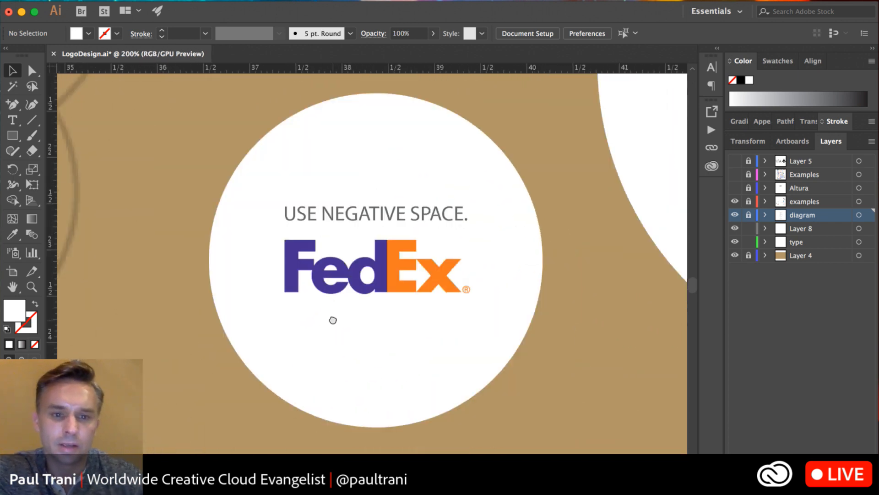
# Step: Examine the negative space between the E and x of the FedEx wordmark at 600% zoom
pyautogui.press('super+equal')
pyautogui.press('super+equal')
pyautogui.press('super+equal')
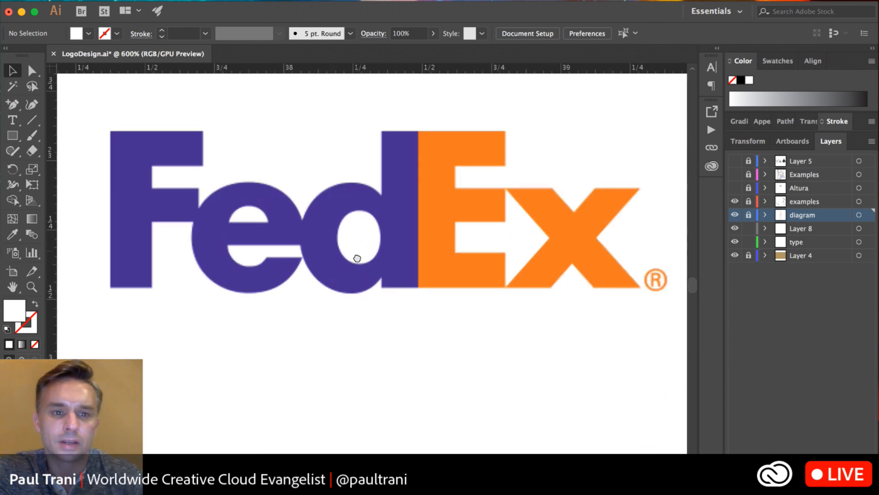
pyautogui.scroll(5, 355, 252)
pyautogui.hscroll(1, 355, 251)
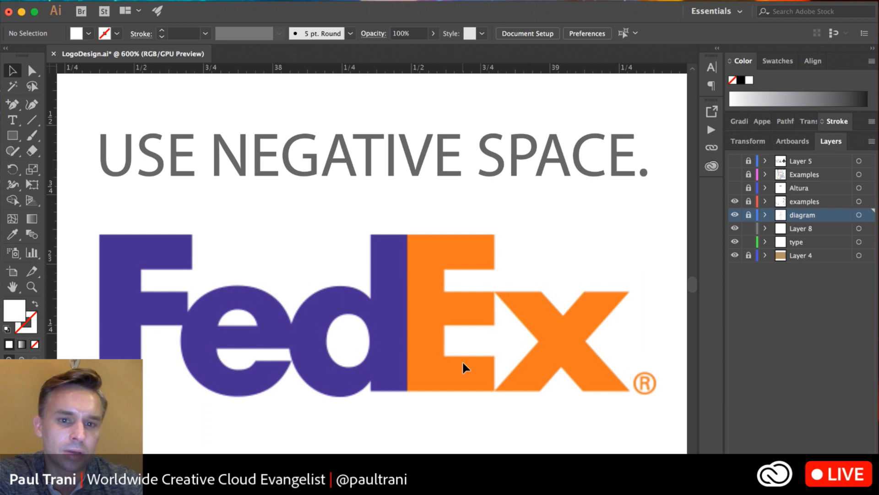
# Step: Go to the "Be unique to the brand" example and examine the BMW logo at 300% zoom
pyautogui.press('super+minus')
pyautogui.press('super+minus')
pyautogui.press('super+minus')
pyautogui.press('super+minus')
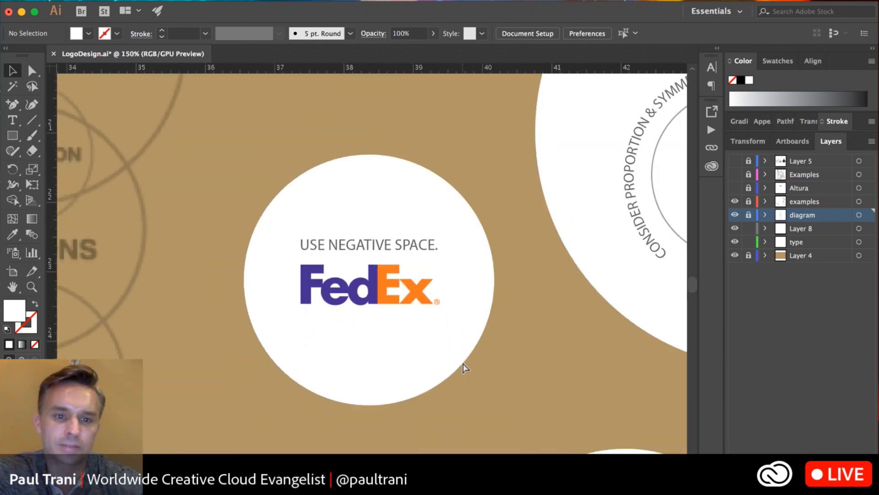
pyautogui.moveTo(495, 388); pyautogui.dragTo(178, 171)
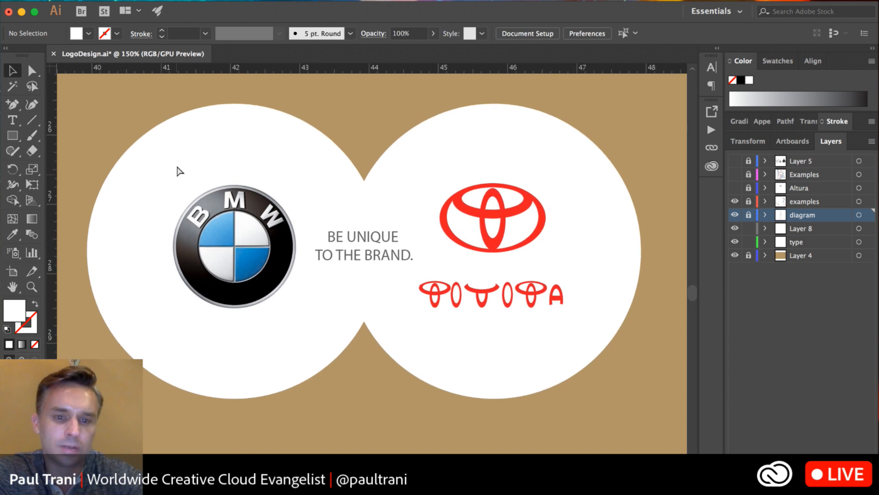
pyautogui.press('super+equal')
pyautogui.moveTo(189, 218); pyautogui.dragTo(340, 249)
pyautogui.press('super+equal')
pyautogui.moveTo(259, 213)
pyautogui.mouseDown()
pyautogui.moveTo(282, 215)
pyautogui.moveTo(272, 209)
pyautogui.mouseUp()
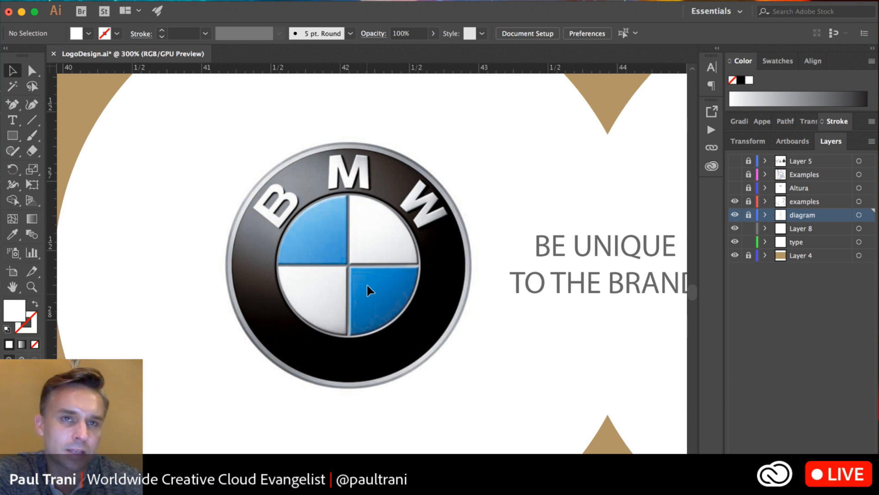
# Step: Examine the Toyota emblem and its letter breakdown at 300% zoom, then view it beside the BMW logo at 150%
pyautogui.moveTo(499, 301); pyautogui.dragTo(67, 300)
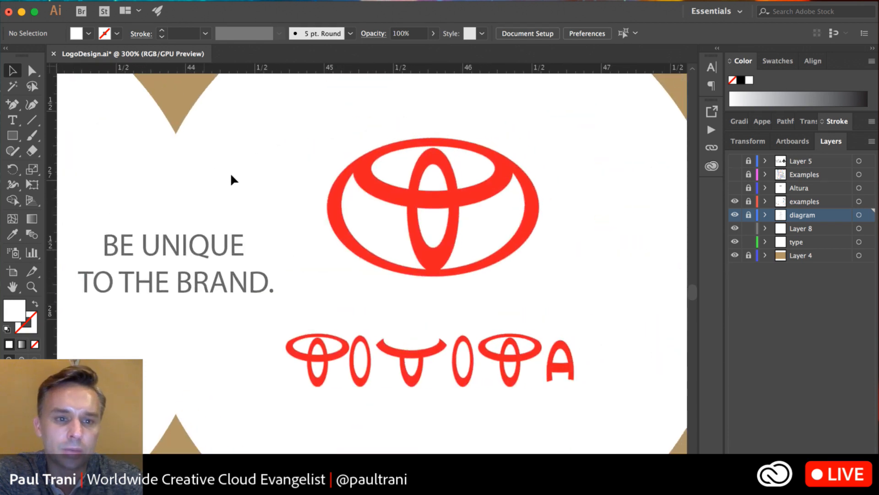
pyautogui.moveTo(231, 175); pyautogui.dragTo(233, 169)
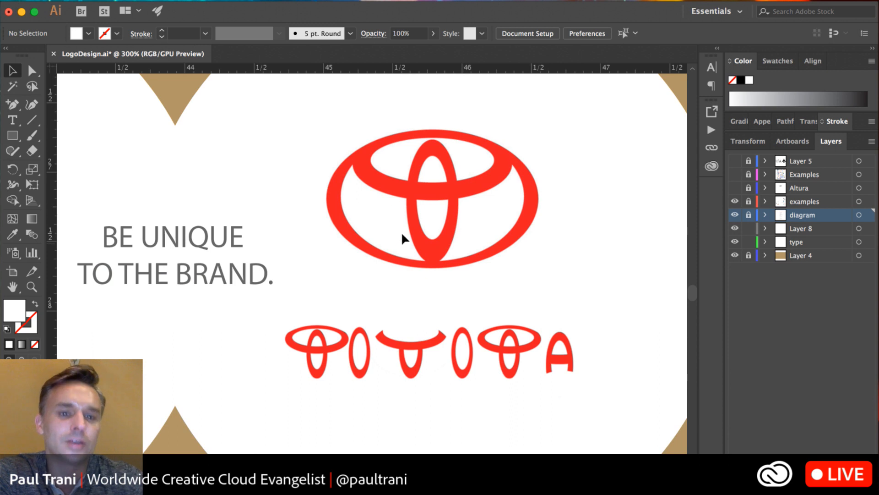
pyautogui.hscroll(-3, 348, 257)
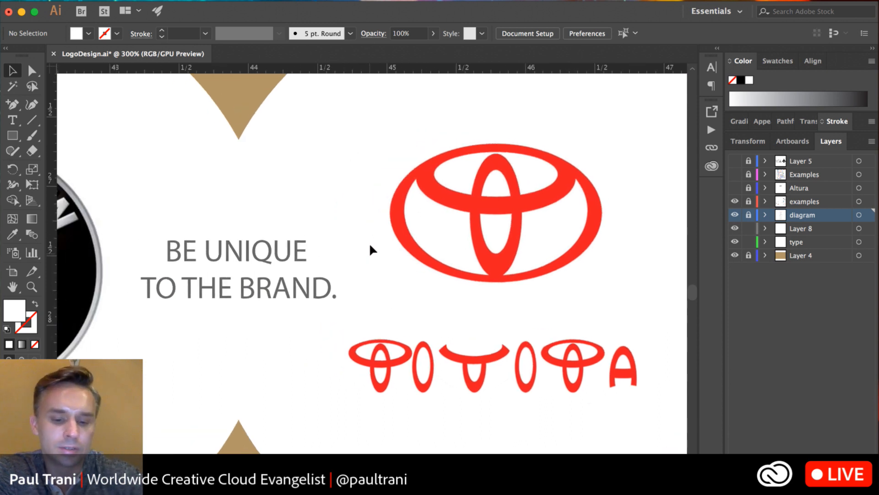
pyautogui.press('super+minus')
pyautogui.press('super+minus')
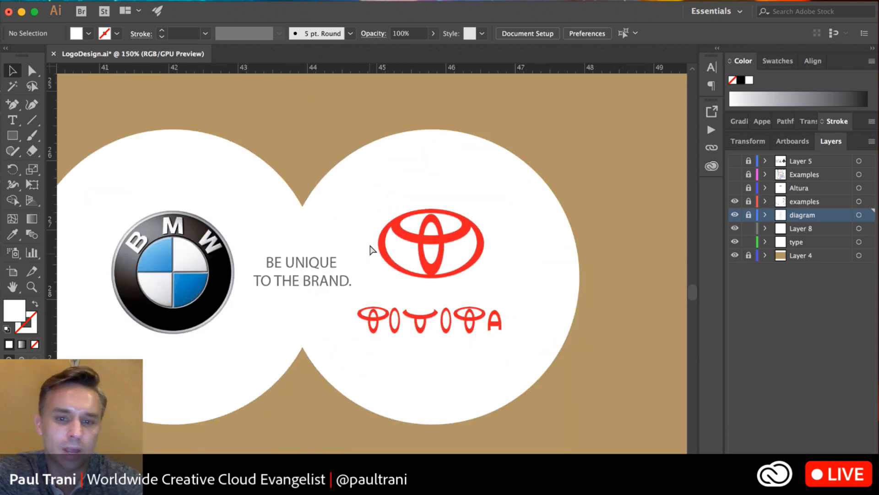
pyautogui.press('super+Tab')
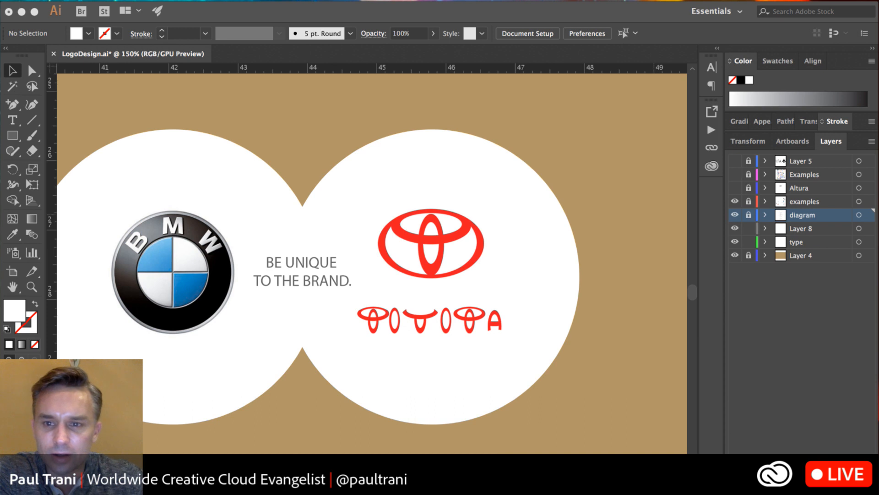
pyautogui.moveTo(216, 153); pyautogui.dragTo(268, 155)
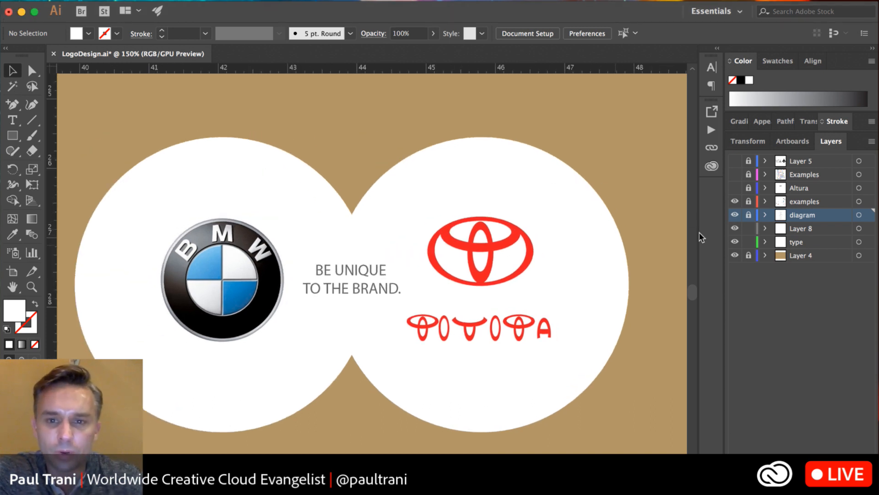
# Step: Show the Altura layer, make it the active layer, and view the Altura Airlines brief at 50% zoom
pyautogui.click(735, 188)
pyautogui.click(777, 192)
pyautogui.scroll(10, 348, 291)
pyautogui.hscroll(-2, 348, 291)
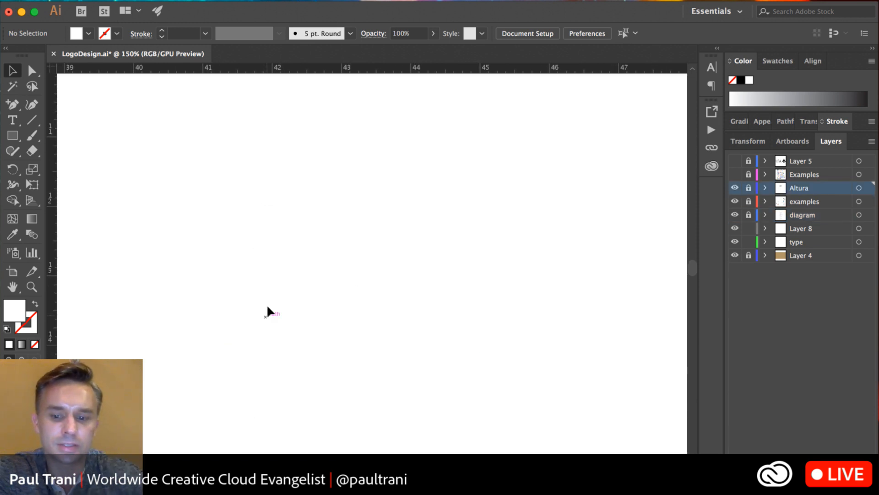
pyautogui.press('super+minus')
pyautogui.press('super+minus')
pyautogui.press('super+minus')
pyautogui.moveTo(181, 263); pyautogui.dragTo(408, 320)
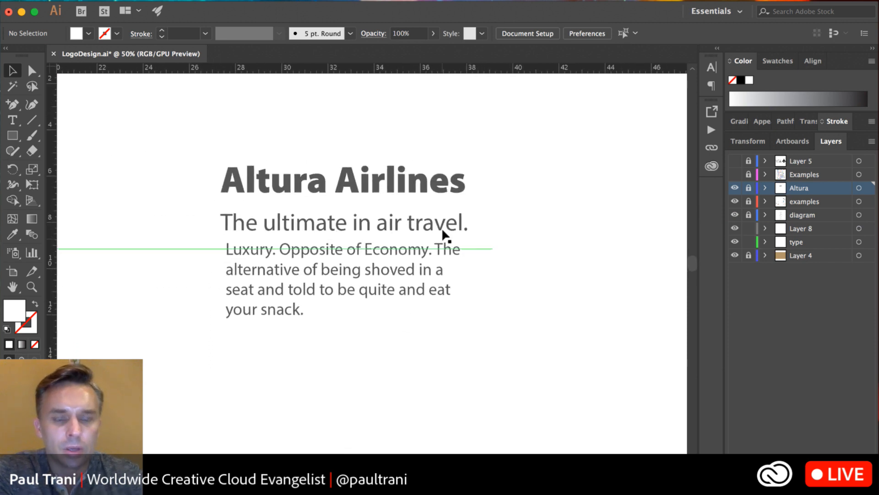
# Step: Show the Examples layer and make it the active layer to look over its artwork
pyautogui.click(734, 174)
pyautogui.click(806, 174)
pyautogui.moveTo(291, 363); pyautogui.dragTo(290, 334)
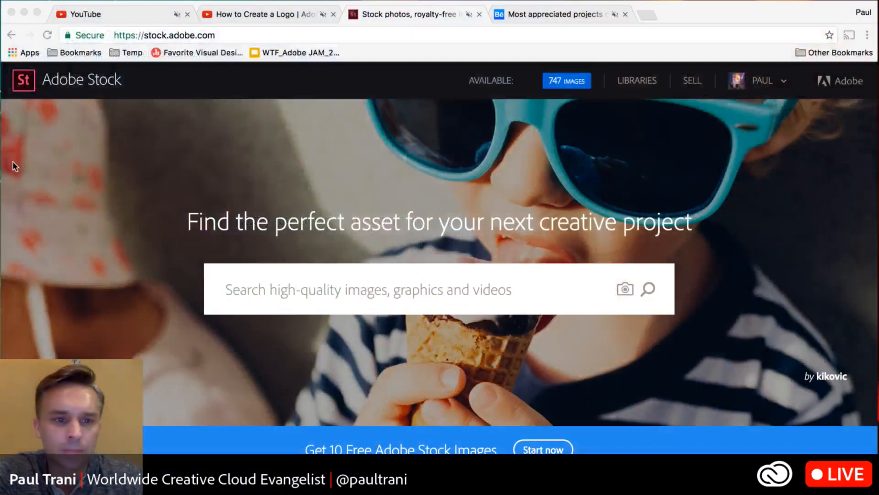
# Step: Switch to the Adobe Stock site in the browser and search for "logos"
pyautogui.click(263, 291)
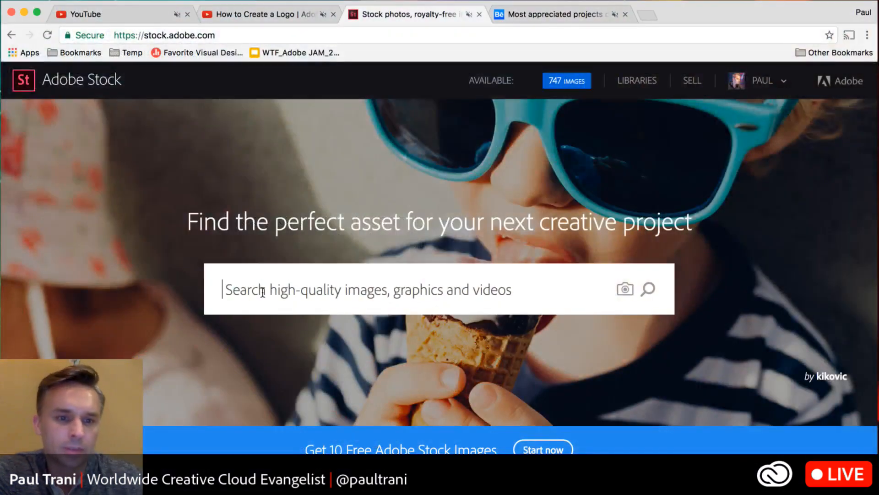
pyautogui.write('logo')
pyautogui.press('BackSpace')
pyautogui.press('BackSpace')
pyautogui.press('BackSpace')
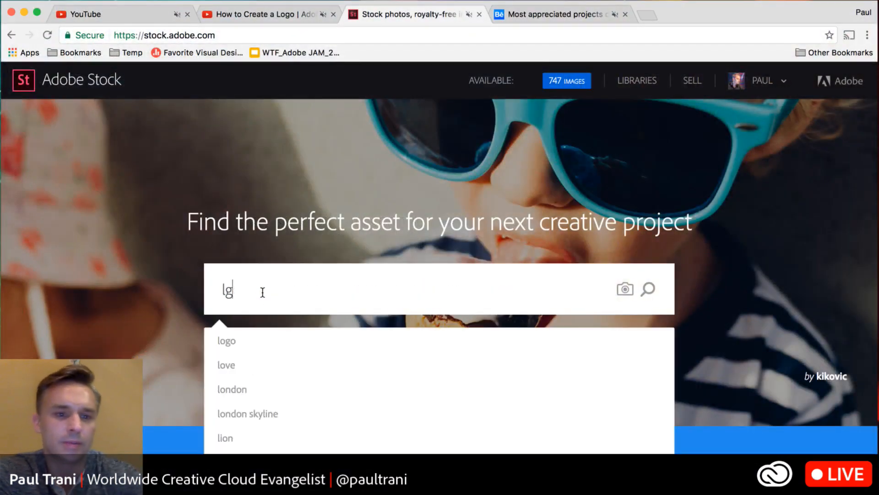
pyautogui.write('ogos')
pyautogui.press('BackSpace')
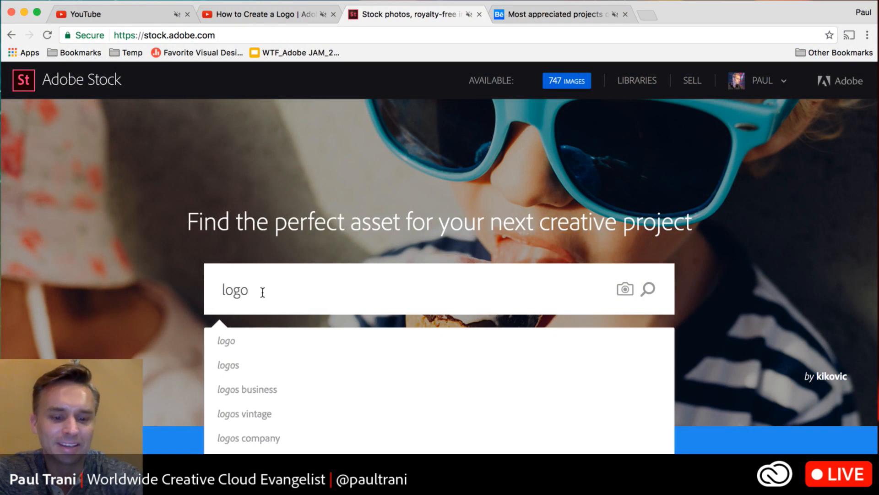
pyautogui.write('s')
pyautogui.press('Return')
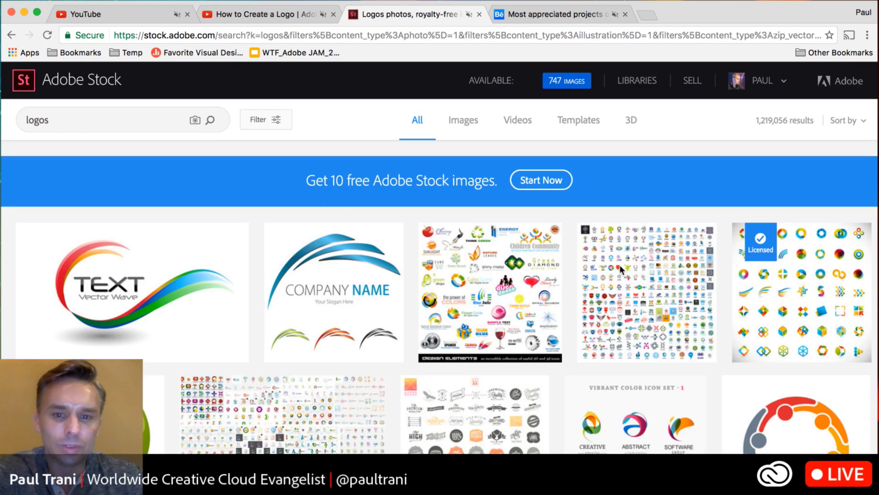
# Step: Open the details of the "large set of vector logos technology" image from the search results
pyautogui.moveTo(609, 267)
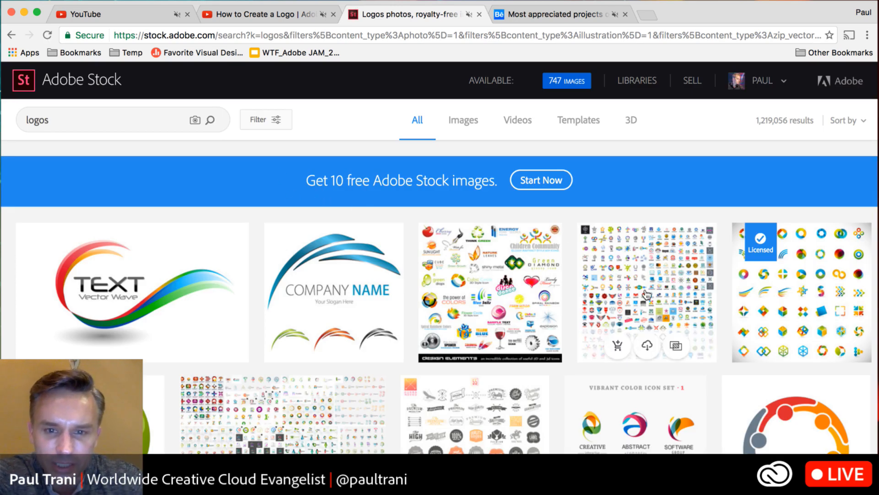
pyautogui.scroll(-4, 644, 292)
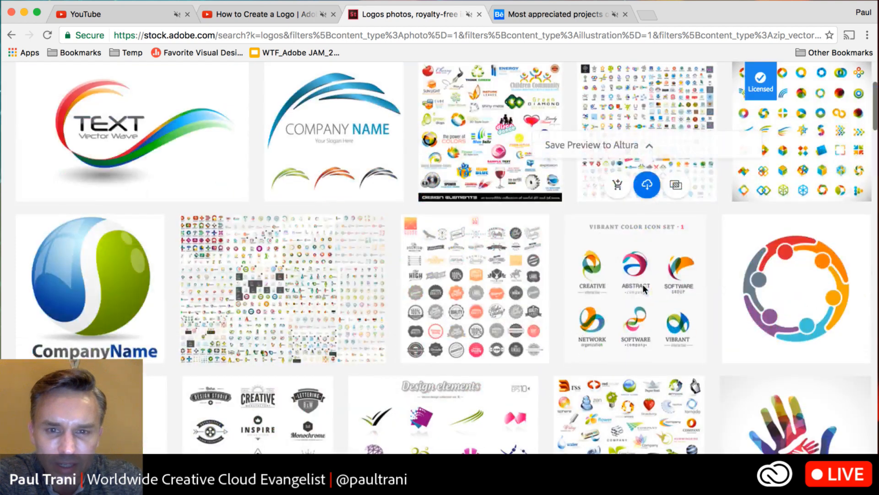
pyautogui.click(645, 292)
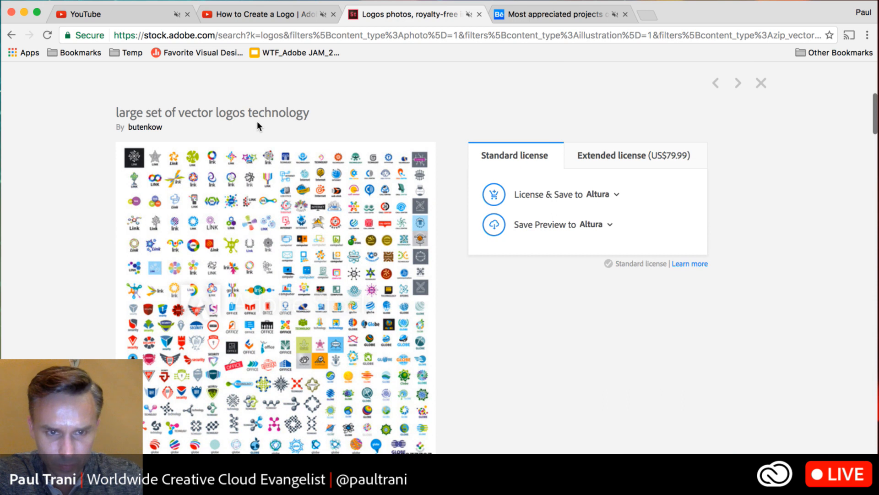
# Step: Check the library choices for saving a preview, then license the logo set and save it to the Altura library
pyautogui.click(610, 226)
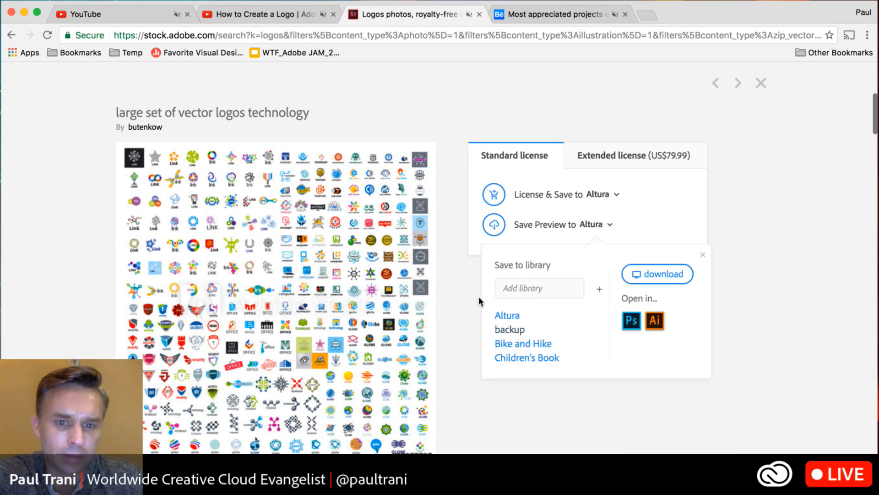
pyautogui.click(472, 225)
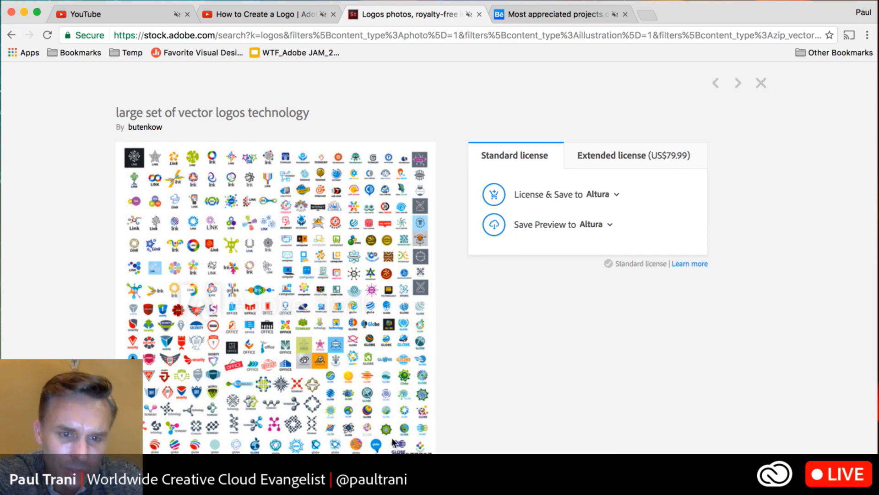
pyautogui.click(580, 194)
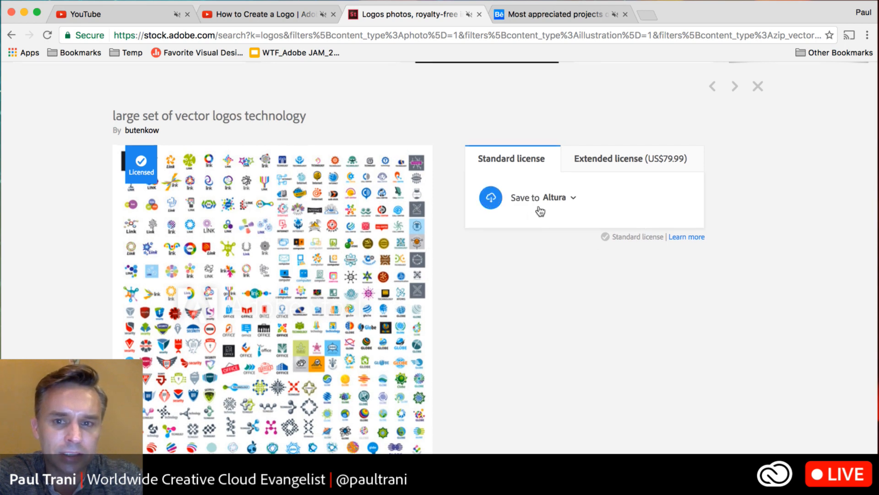
# Step: Replace the "logos" search on Adobe Stock with a search for "plane"
pyautogui.scroll(6, 537, 210)
pyautogui.moveTo(118, 123); pyautogui.dragTo(2, 115)
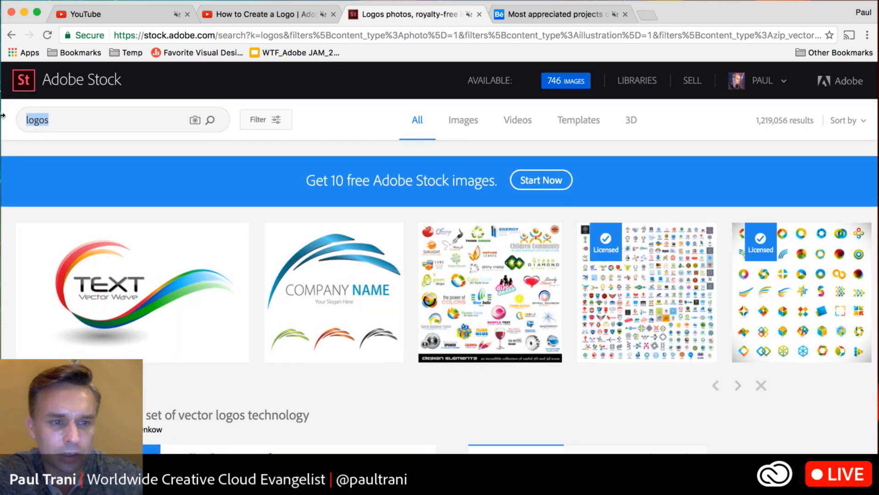
pyautogui.write('plane')
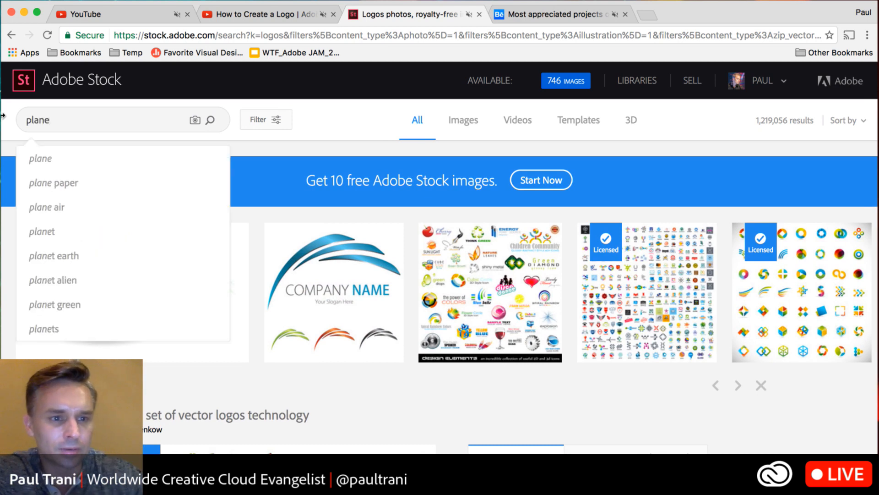
pyautogui.press('Return')
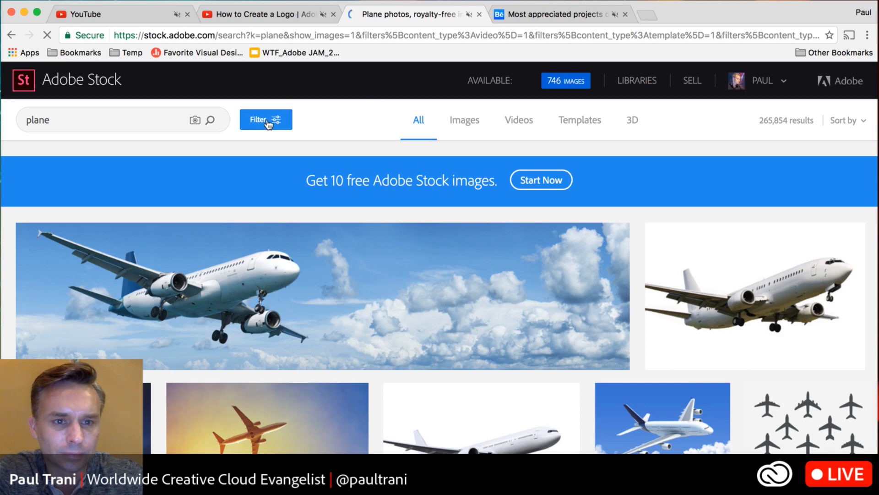
# Step: Filter the plane search results to the Vectors sub-category and update the results
pyautogui.click(268, 119)
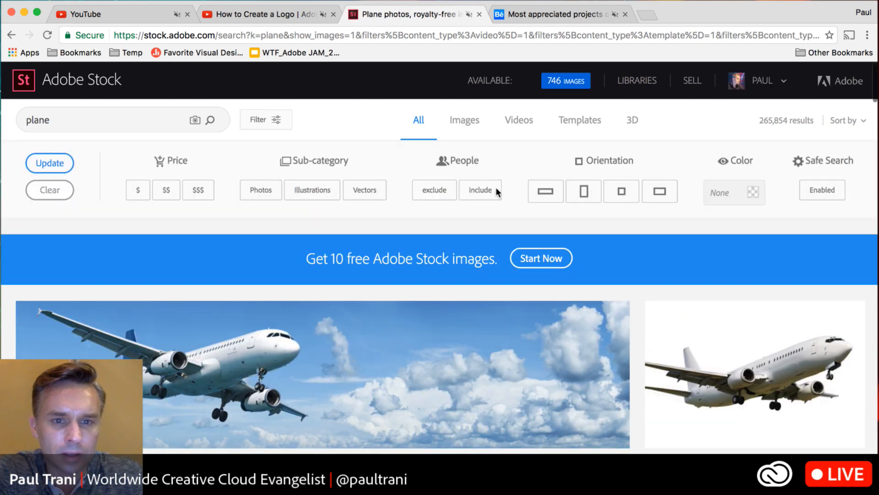
pyautogui.click(361, 191)
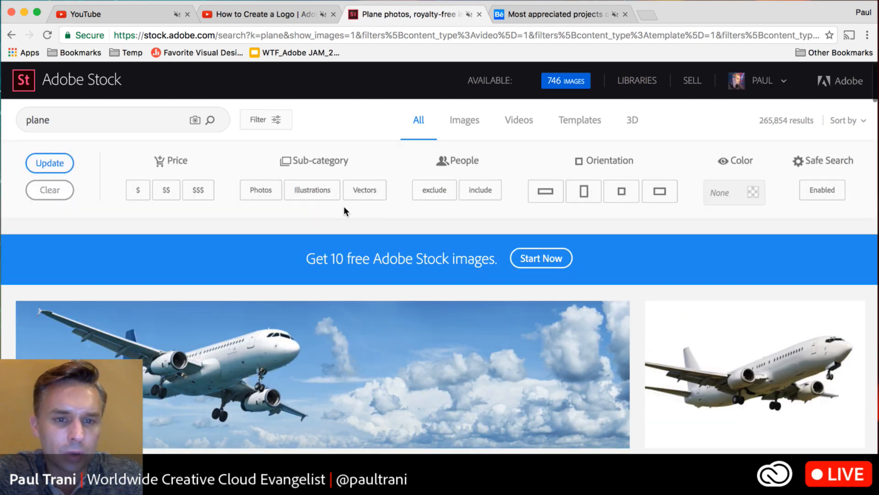
pyautogui.click(50, 167)
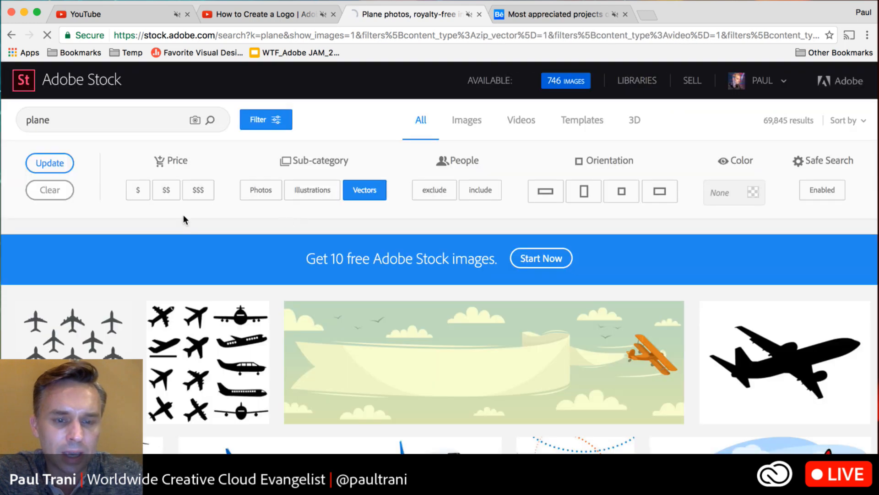
# Step: Open the "silhouettes of planes" image from the results, then license it and save it to the Altura library
pyautogui.scroll(-5, 178, 207)
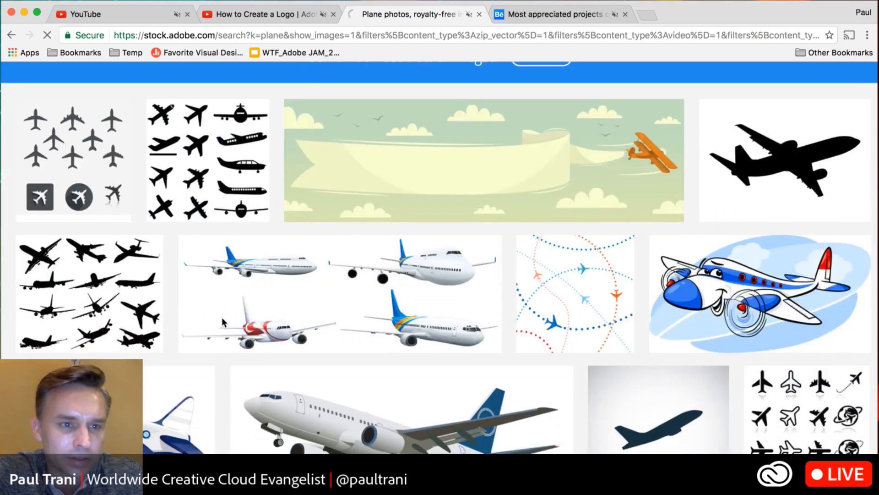
pyautogui.scroll(-3, 221, 308)
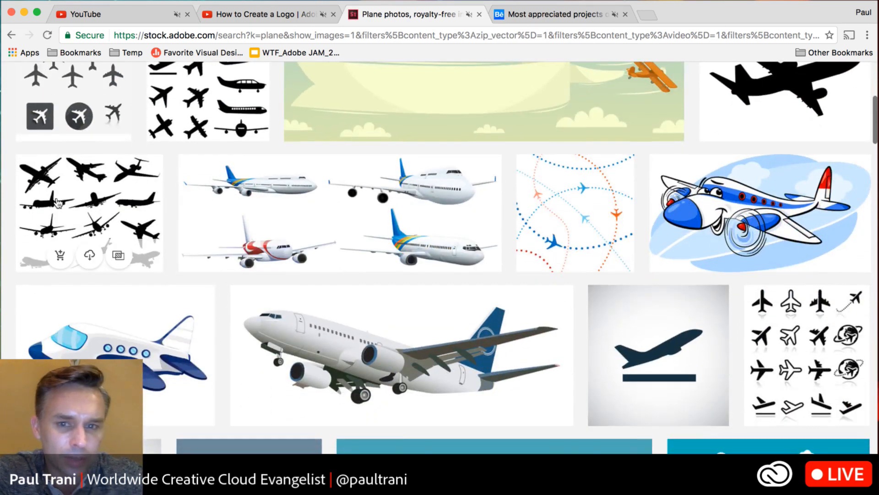
pyautogui.scroll(-3, 202, 220)
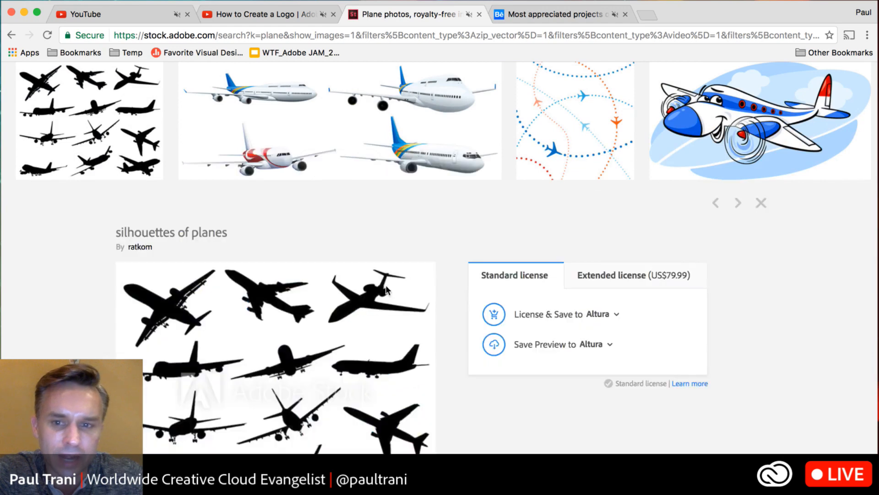
pyautogui.scroll(-5, 416, 266)
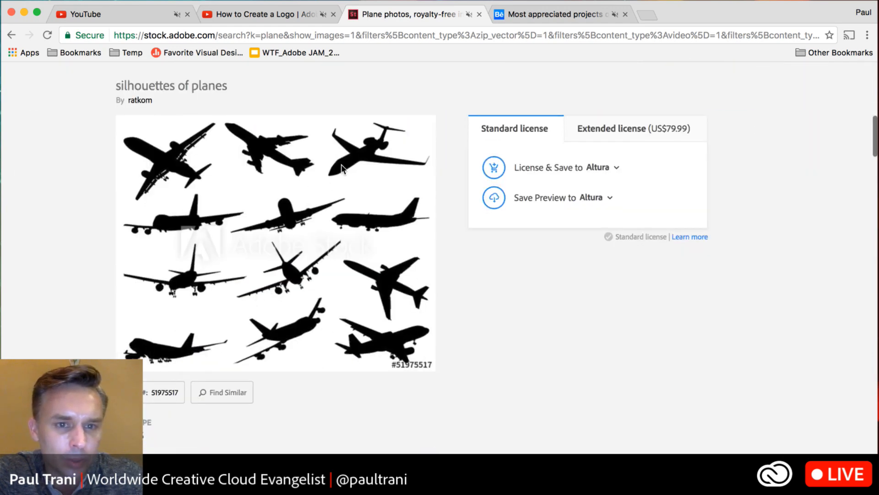
pyautogui.scroll(1, 341, 169)
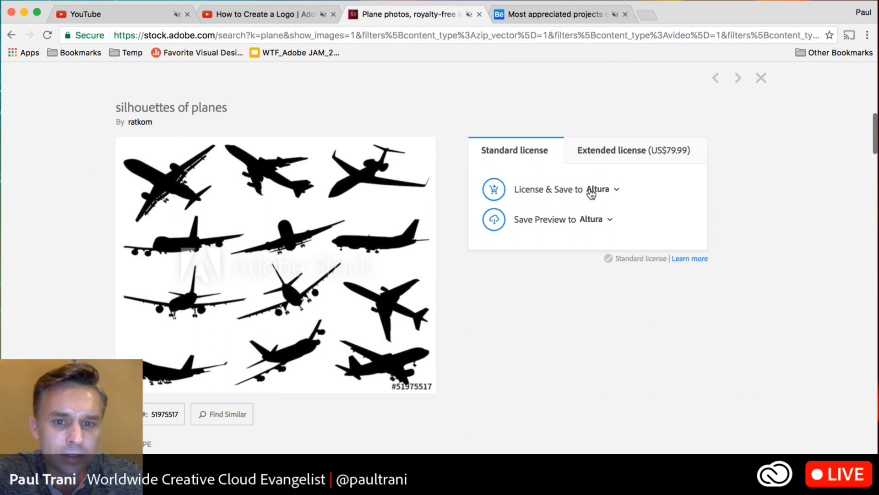
pyautogui.click(496, 191)
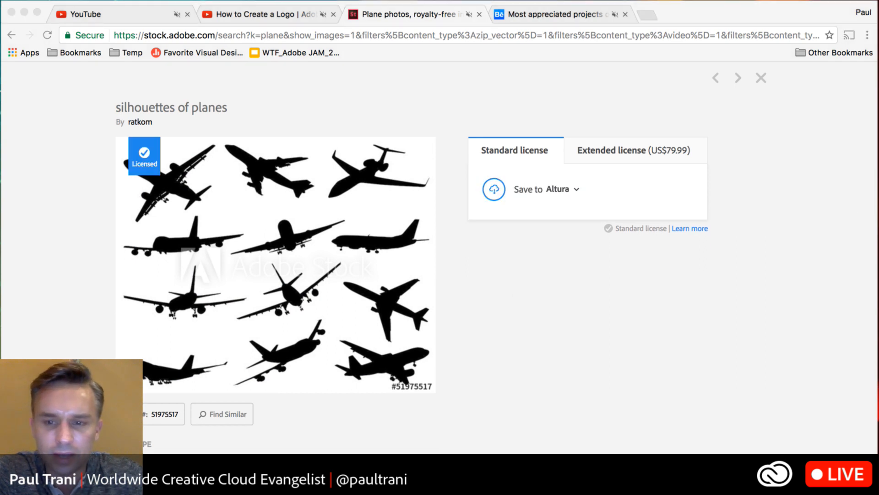
# Step: Switch from the browser to LogoDesign.ai in Illustrator and show the Altura library with its graphics in view
pyautogui.press('super+Tab')
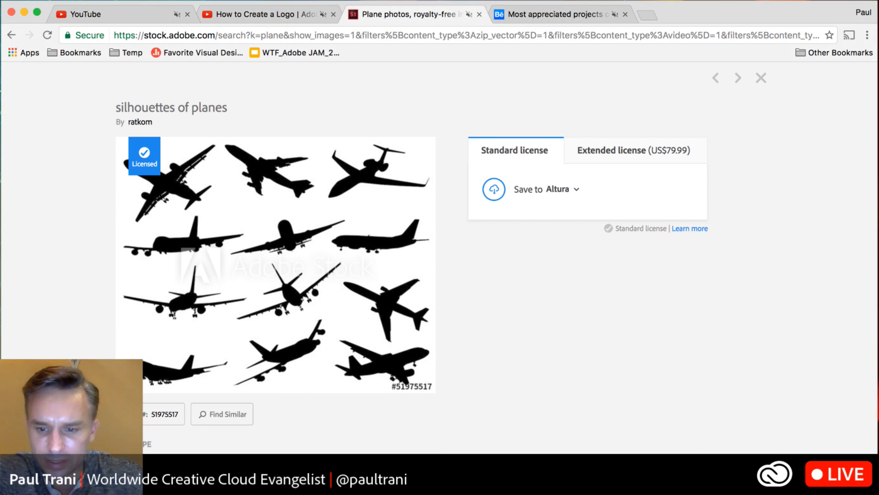
pyautogui.press('super+Tab')
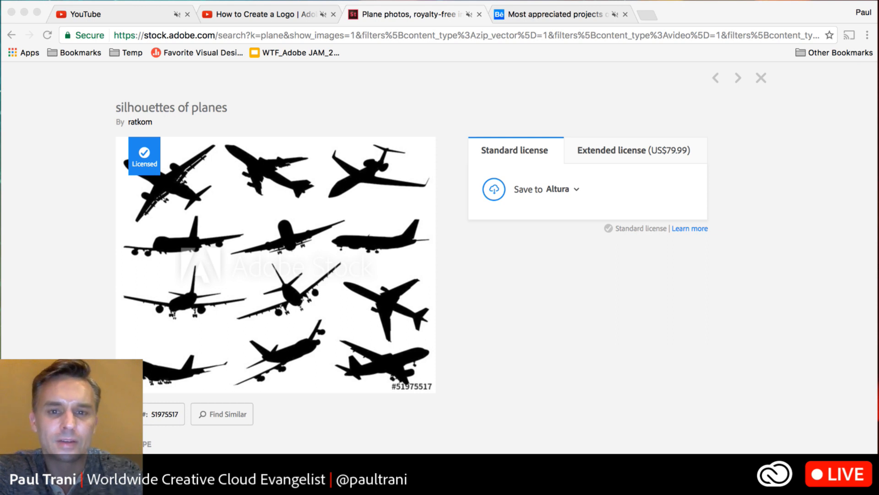
pyautogui.click(461, 312)
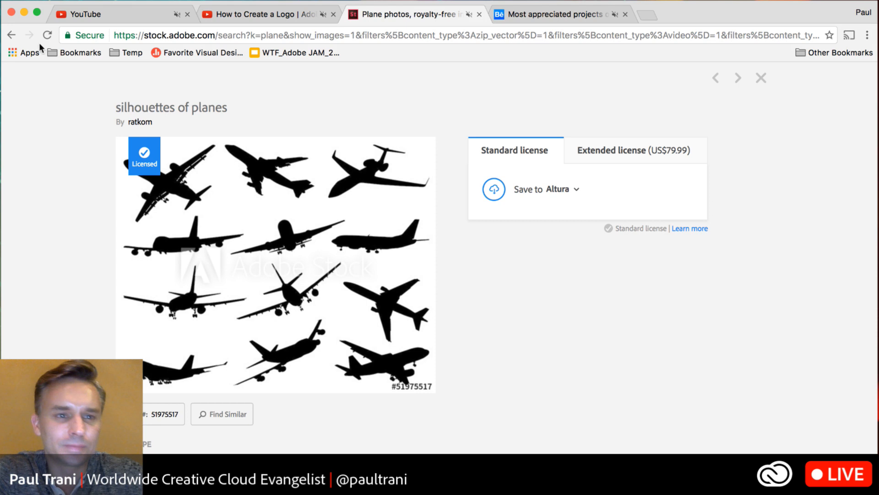
pyautogui.click(25, 12)
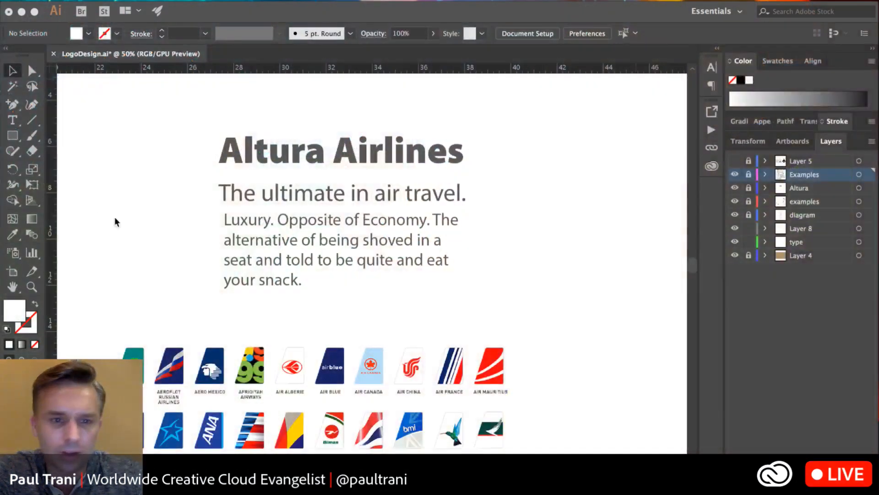
pyautogui.click(717, 49)
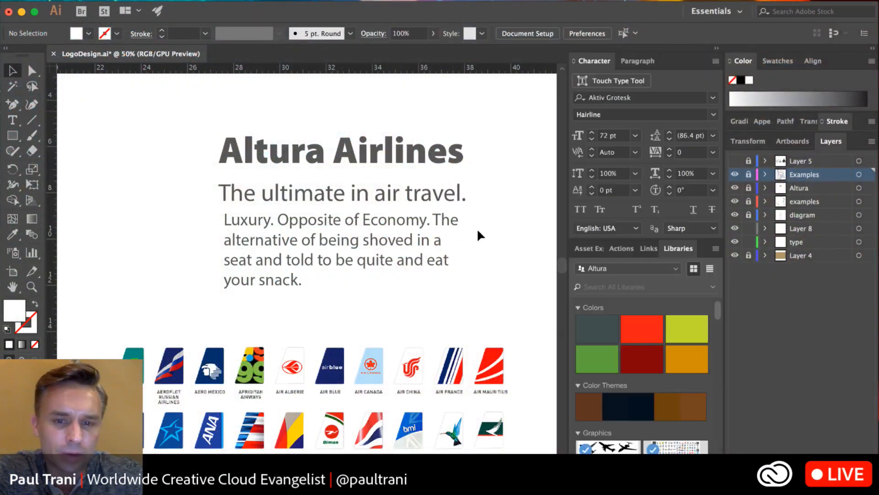
pyautogui.doubleClick(678, 62)
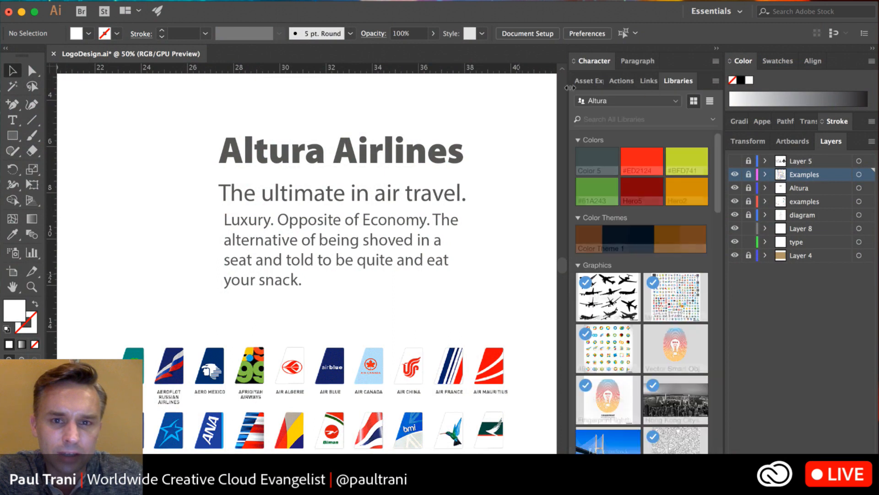
pyautogui.click(612, 101)
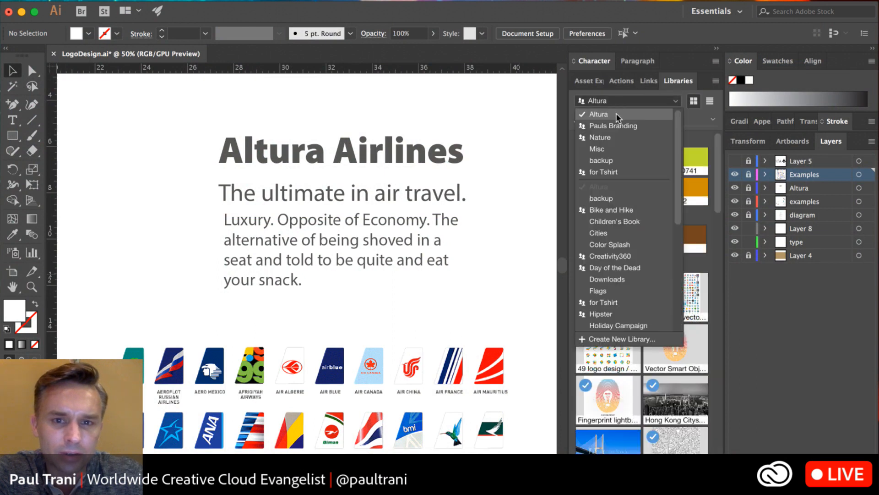
pyautogui.click(618, 115)
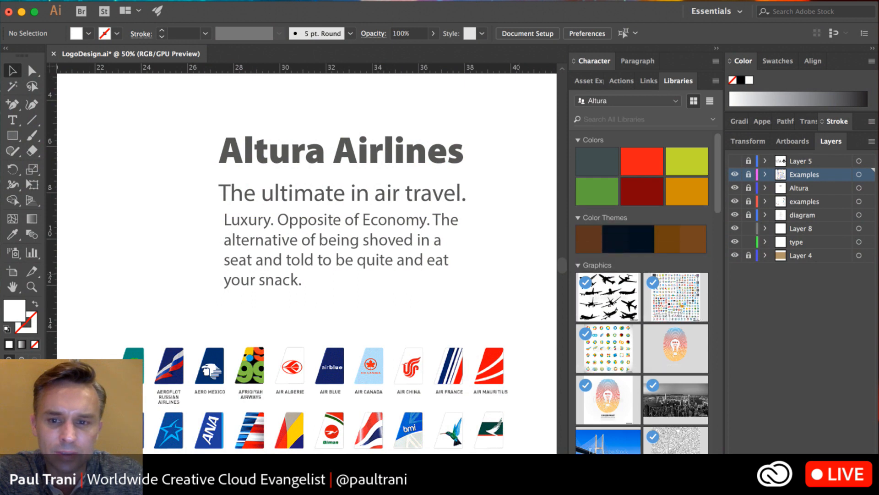
# Step: Add a new layer above the Examples layer and hide the Examples layer
pyautogui.click(853, 486)
pyautogui.click(735, 188)
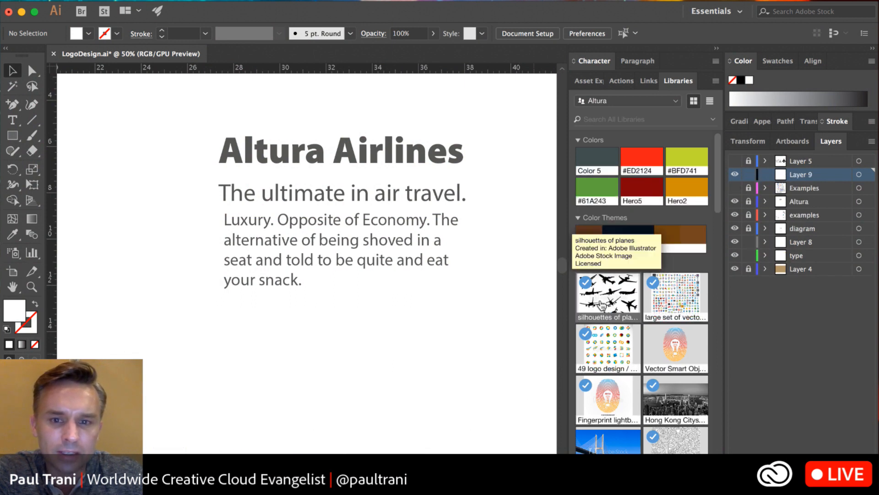
# Step: Open the "large set of vector logos technology" graphic from the Altura library as its own document
pyautogui.doubleClick(669, 305)
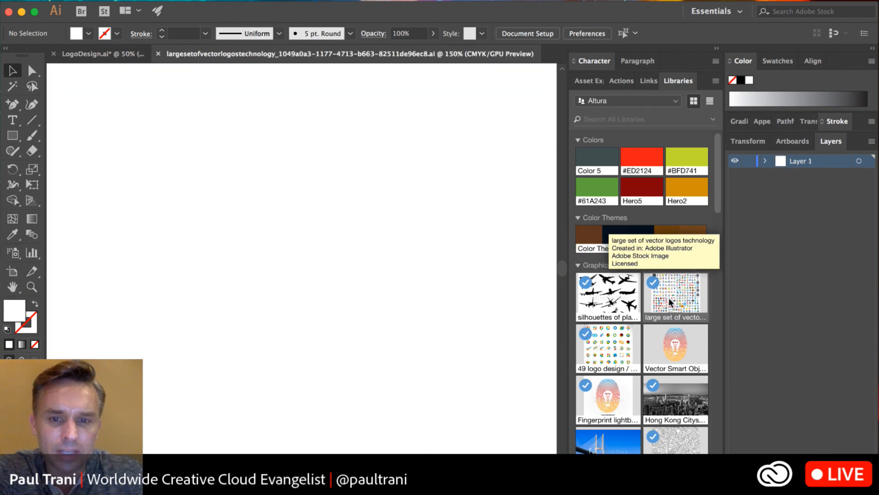
pyautogui.hotkey('ctrl', '0')
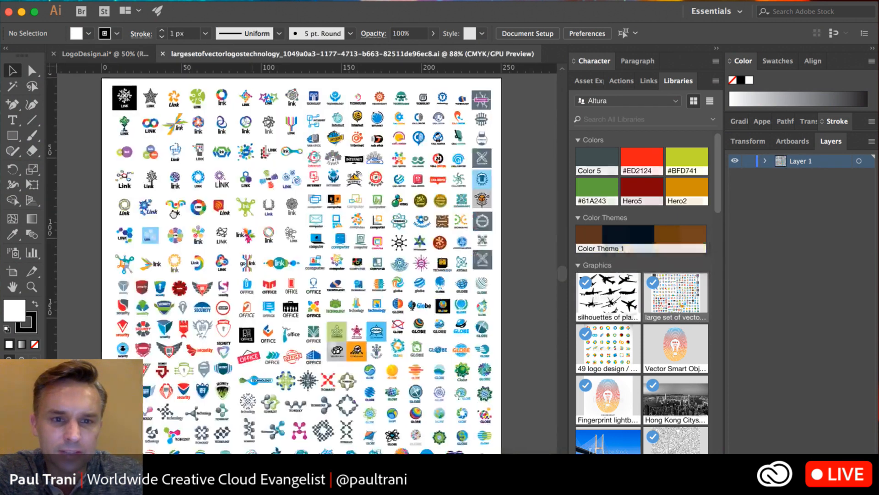
pyautogui.press('super+plus')
pyautogui.press('super+plus')
pyautogui.press('super+plus')
pyautogui.press('super+plus')
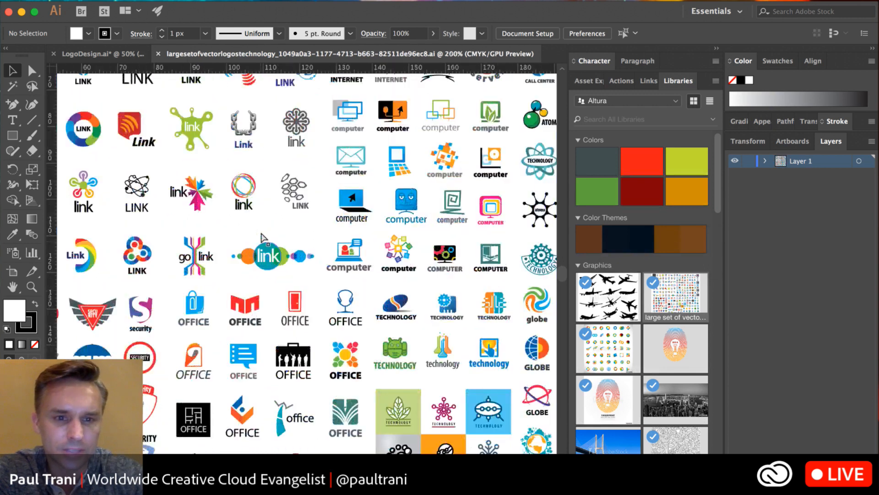
# Step: Look through the link, security, technology and globe logos in the stock set for inspiration
pyautogui.moveTo(222, 186); pyautogui.dragTo(386, 408)
pyautogui.moveTo(245, 237); pyautogui.dragTo(420, 391)
pyautogui.moveTo(272, 292); pyautogui.dragTo(407, 402)
pyautogui.moveTo(223, 258); pyautogui.dragTo(106, 144)
pyautogui.moveTo(256, 399); pyautogui.dragTo(224, 288)
pyautogui.moveTo(207, 372); pyautogui.dragTo(182, 255)
pyautogui.moveTo(198, 299); pyautogui.dragTo(186, 183)
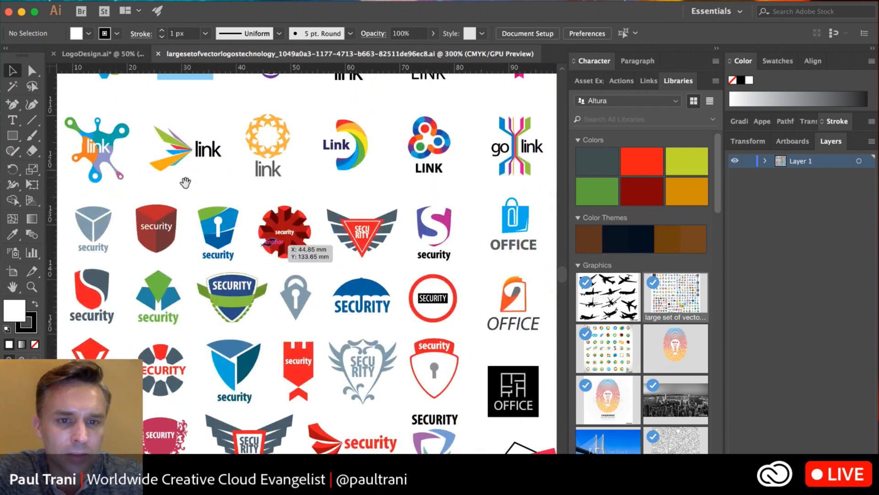
pyautogui.moveTo(233, 202); pyautogui.dragTo(227, 79)
pyautogui.moveTo(298, 139); pyautogui.dragTo(303, 125)
pyautogui.scroll(-10, 303, 125)
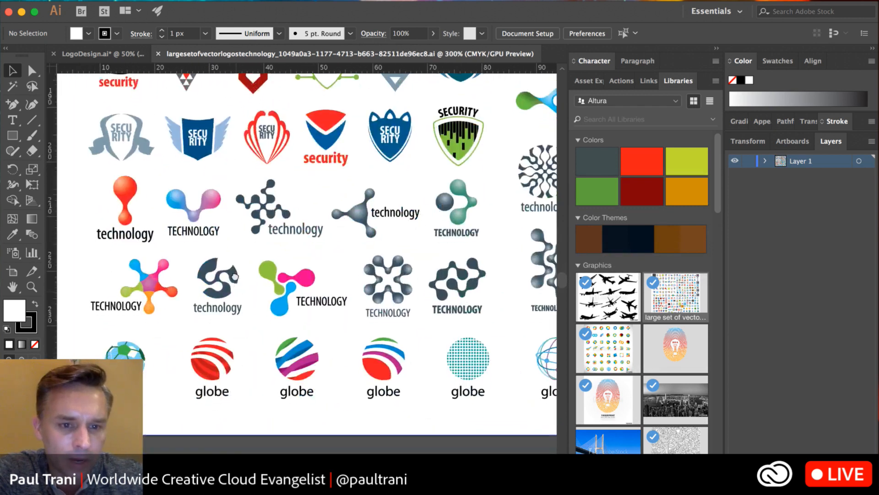
pyautogui.press('super+equal')
pyautogui.press('super+equal')
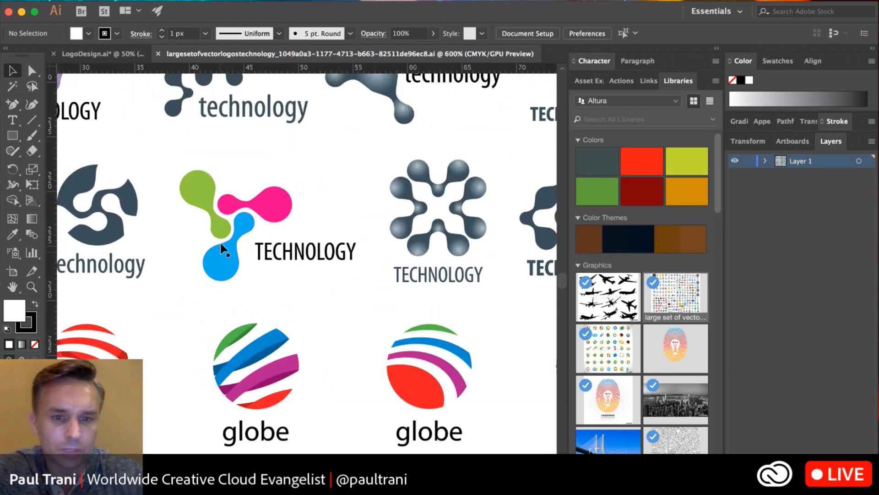
pyautogui.moveTo(251, 339); pyautogui.dragTo(231, 345)
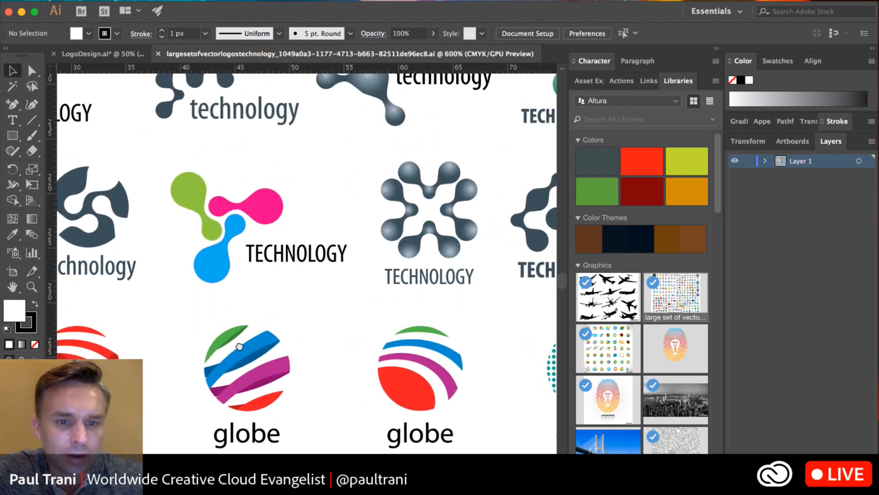
# Step: Copy the globe logo with the red shape and curved purple, blue and green stripes, and paste it into LogoDesign.ai
pyautogui.click(391, 391)
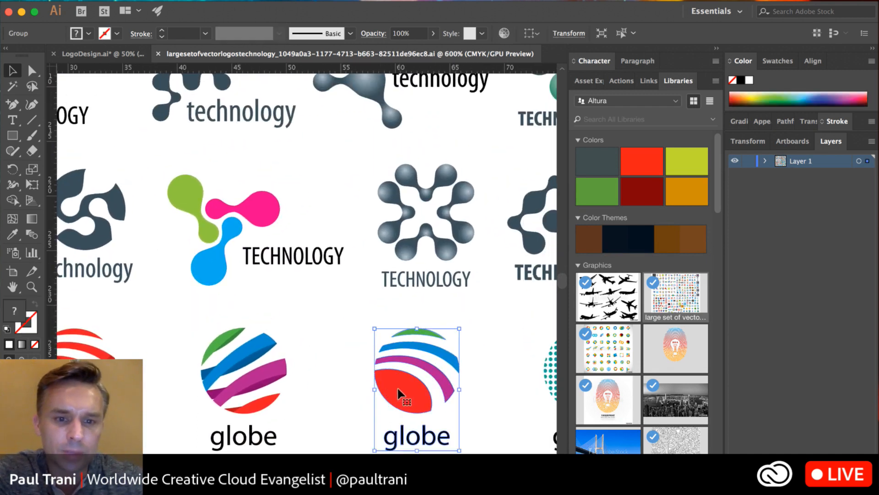
pyautogui.press('super+c')
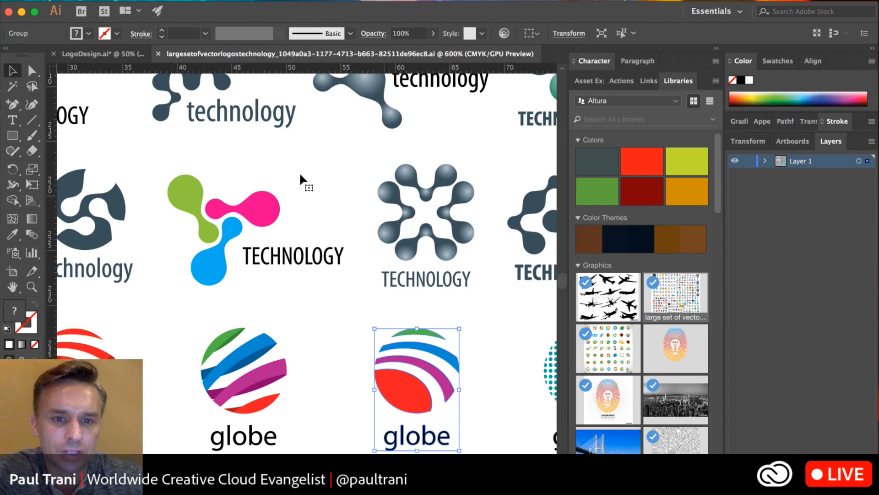
pyautogui.click(84, 55)
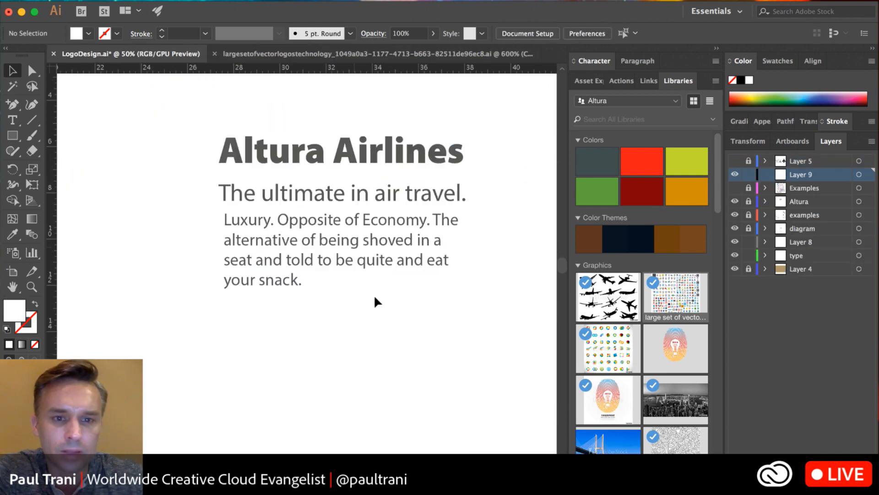
pyautogui.press('super+v')
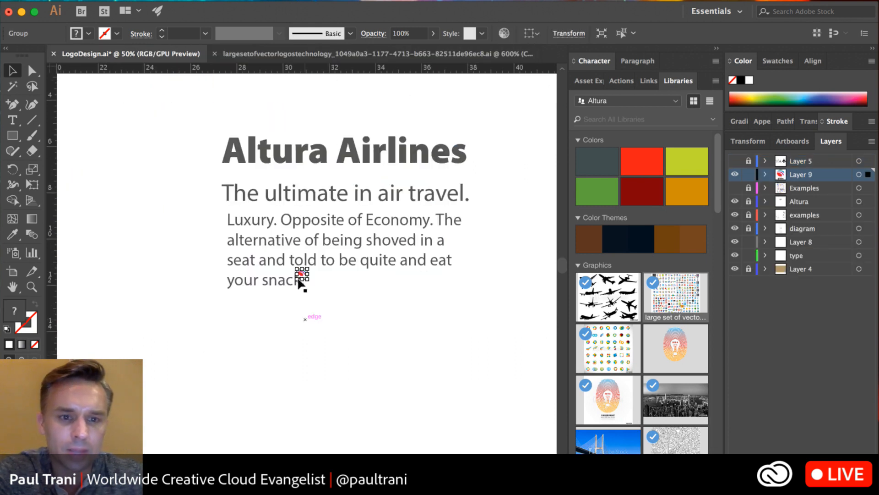
# Step: Enlarge the pasted globe logo and place it in the empty area below the Altura Airlines description, then deselect it
pyautogui.moveTo(312, 280); pyautogui.dragTo(422, 416)
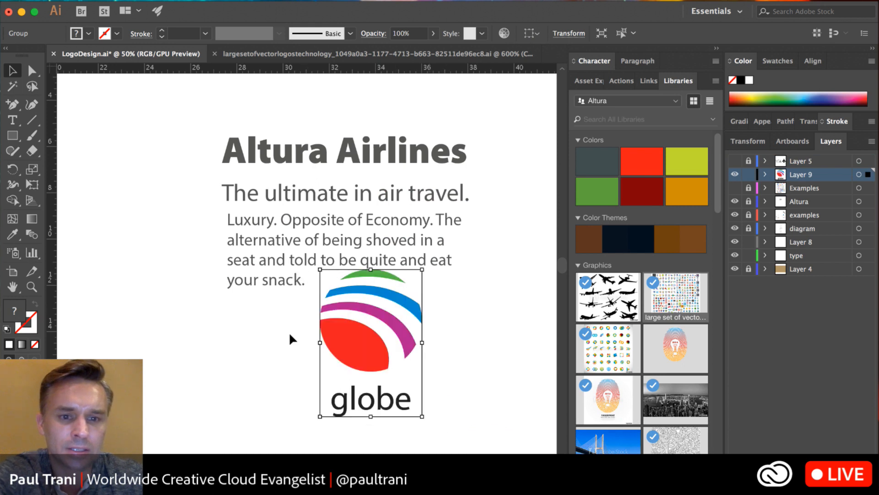
pyautogui.moveTo(349, 336); pyautogui.dragTo(387, 372)
pyautogui.click(320, 405)
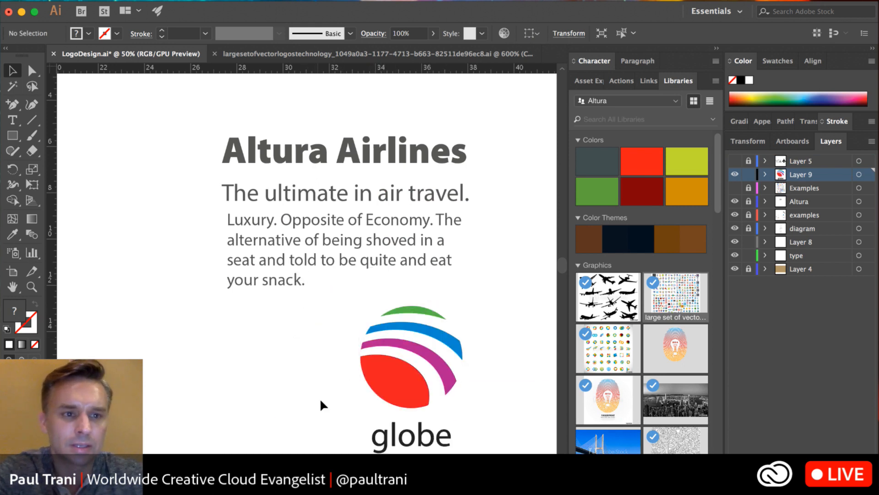
# Step: Delete the word "globe" beneath the globe logo and switch to the Type tool
pyautogui.click(35, 69)
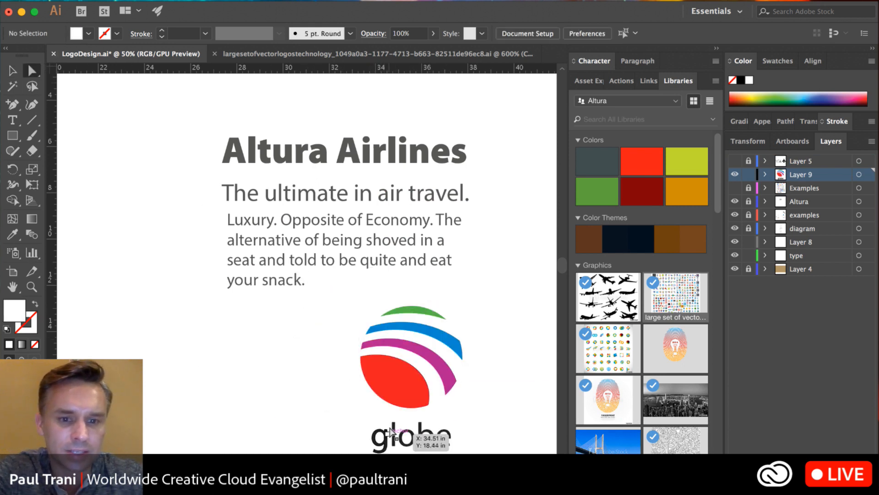
pyautogui.click(378, 437)
pyautogui.press('Delete')
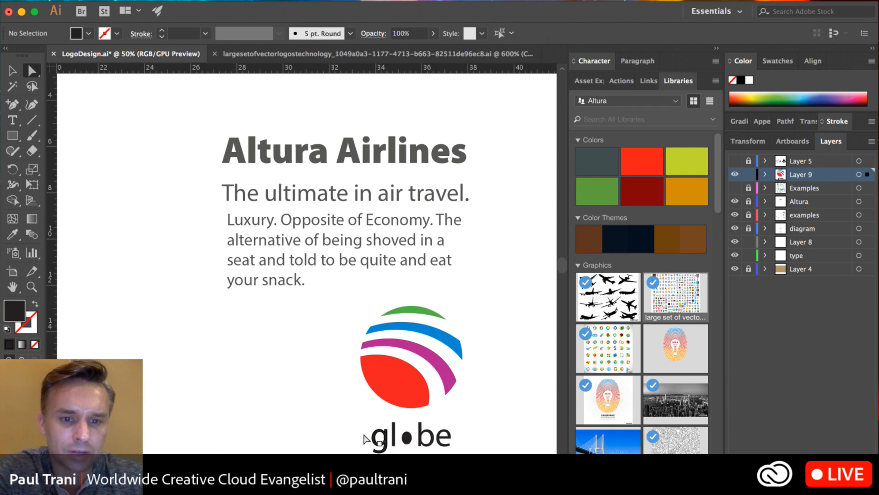
pyautogui.moveTo(355, 467); pyautogui.dragTo(490, 412)
pyautogui.press('Delete')
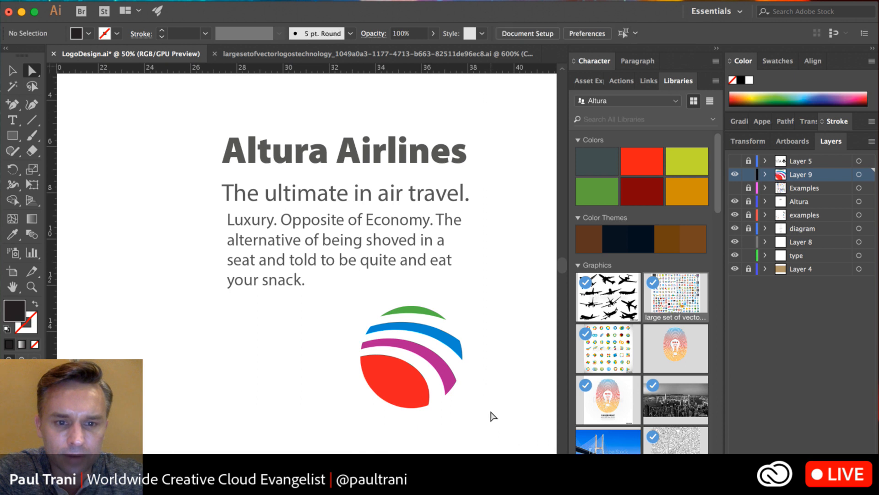
pyautogui.moveTo(747, 241); pyautogui.dragTo(747, 255)
pyautogui.press('v')
pyautogui.moveTo(219, 350); pyautogui.dragTo(200, 347)
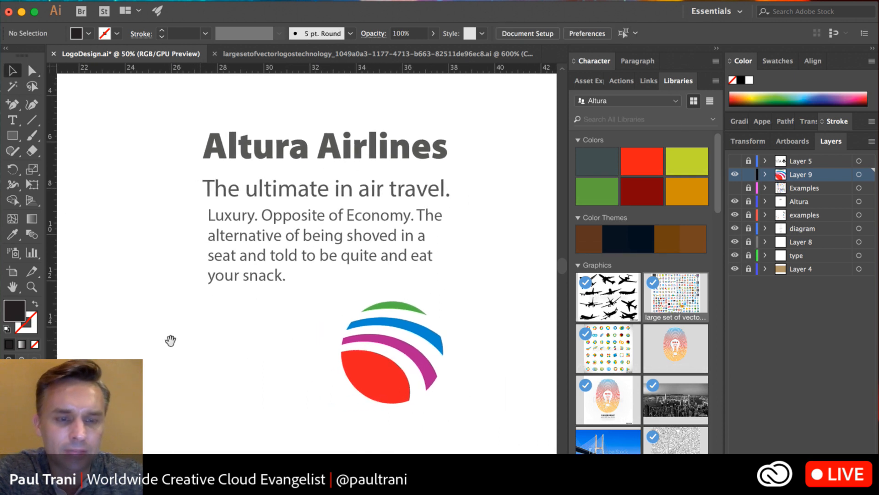
pyautogui.click(12, 119)
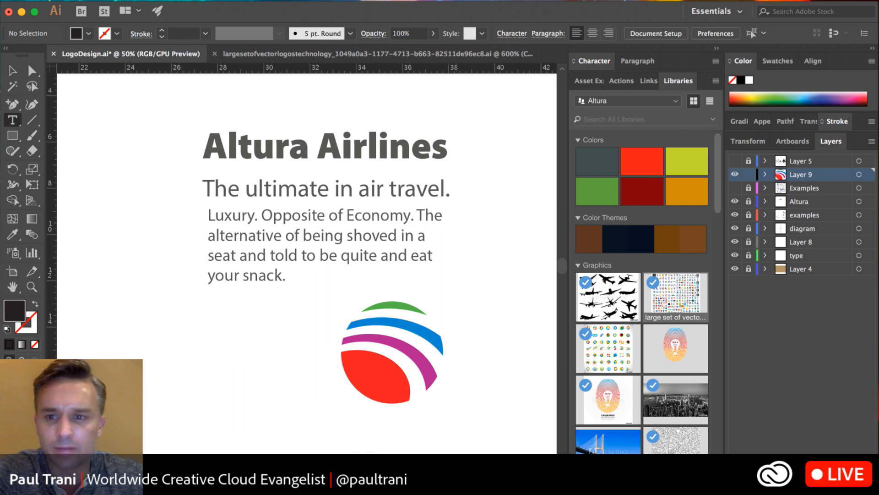
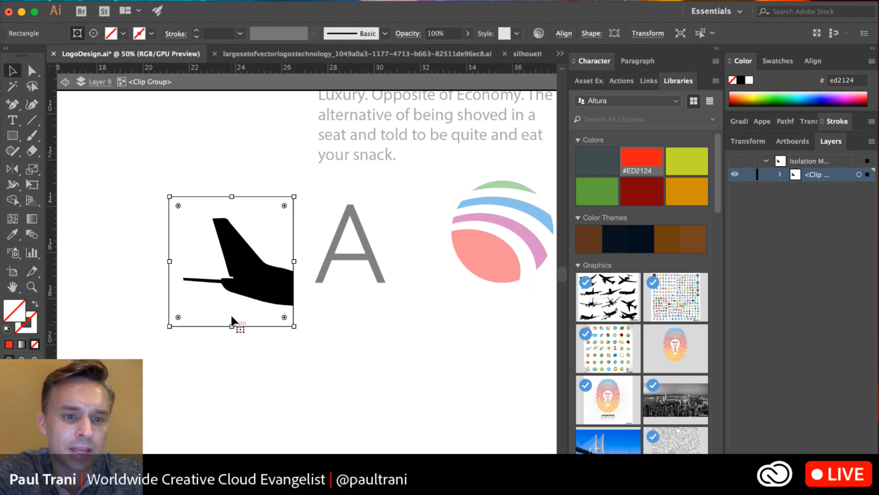
# Step: Tighten the clipping rectangle around the plane tail along its lower edge and upper corner, and leave the clip group
pyautogui.moveTo(231, 325); pyautogui.dragTo(233, 292)
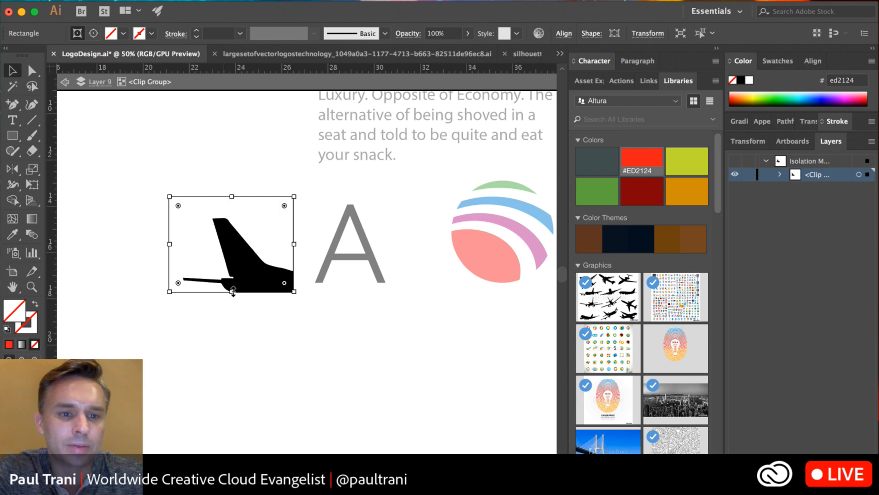
pyautogui.moveTo(296, 195); pyautogui.dragTo(292, 204)
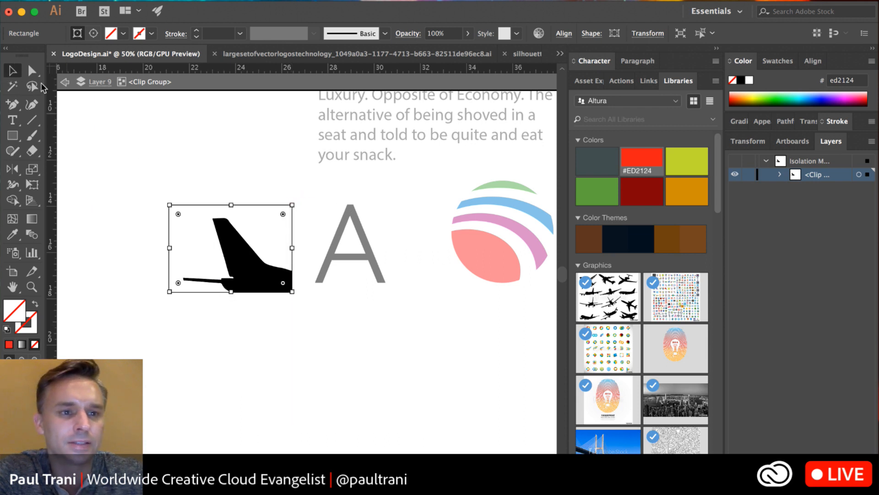
pyautogui.click(64, 82)
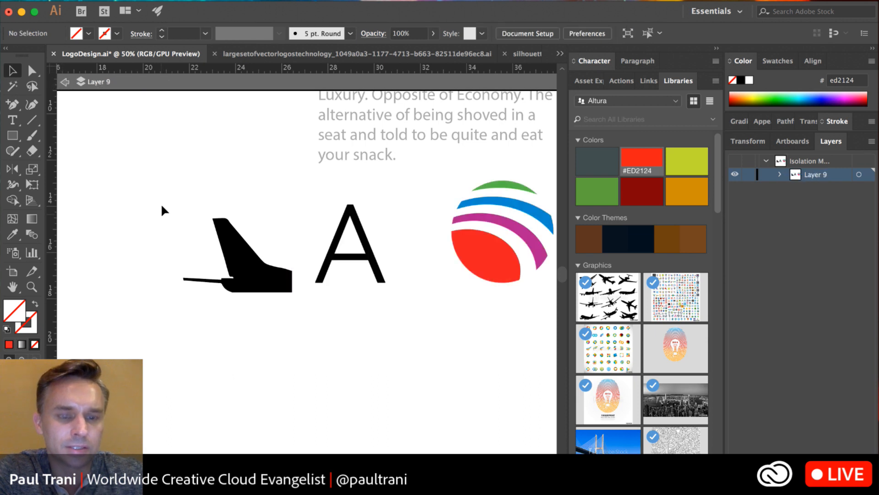
# Step: Move the letter A onto the plane tail, fill it with white and bring it in front of the silhouette
pyautogui.click(339, 229)
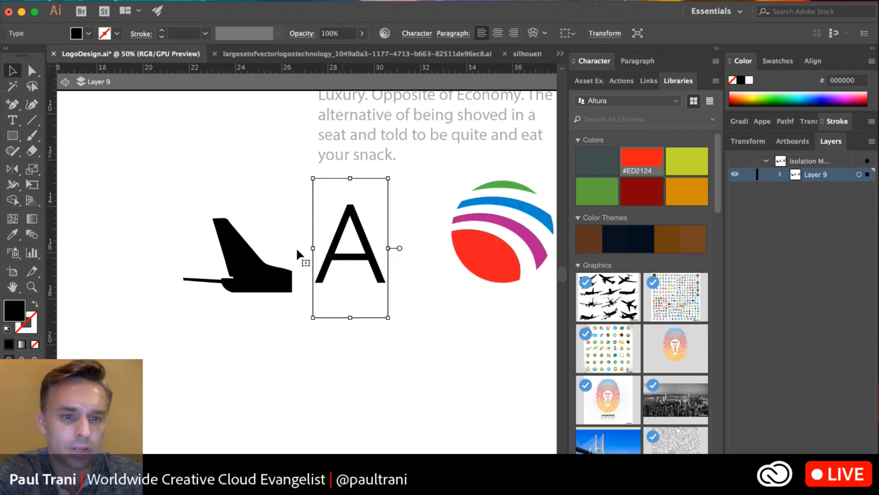
pyautogui.click(65, 82)
pyautogui.moveTo(346, 249); pyautogui.dragTo(270, 286)
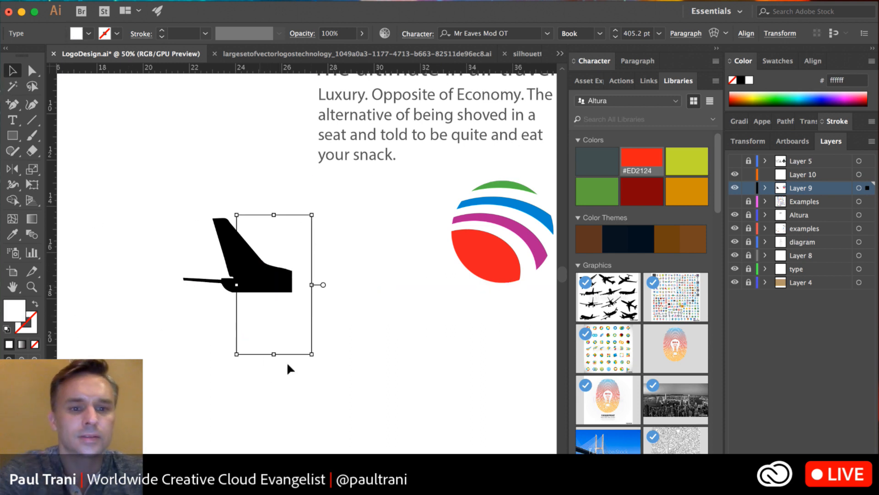
pyautogui.press('super+x')
pyautogui.press('super+f')
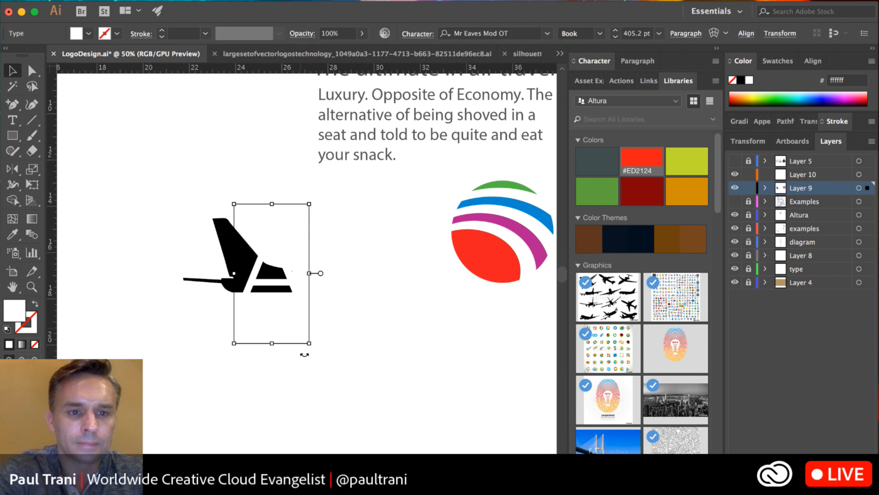
# Step: Reduce the white A to about 204 pt and position it on the plane's tail fin
pyautogui.moveTo(314, 348); pyautogui.dragTo(272, 291)
pyautogui.moveTo(246, 242); pyautogui.dragTo(240, 262)
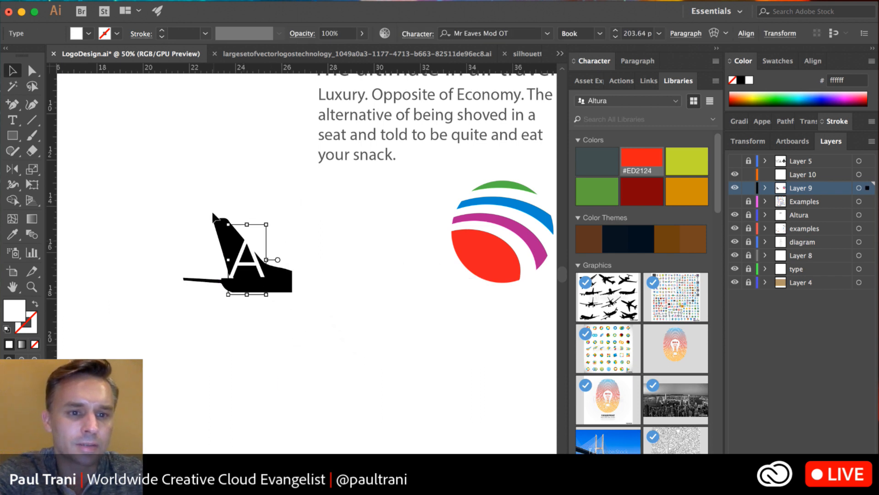
pyautogui.click(168, 145)
pyautogui.press('super+1')
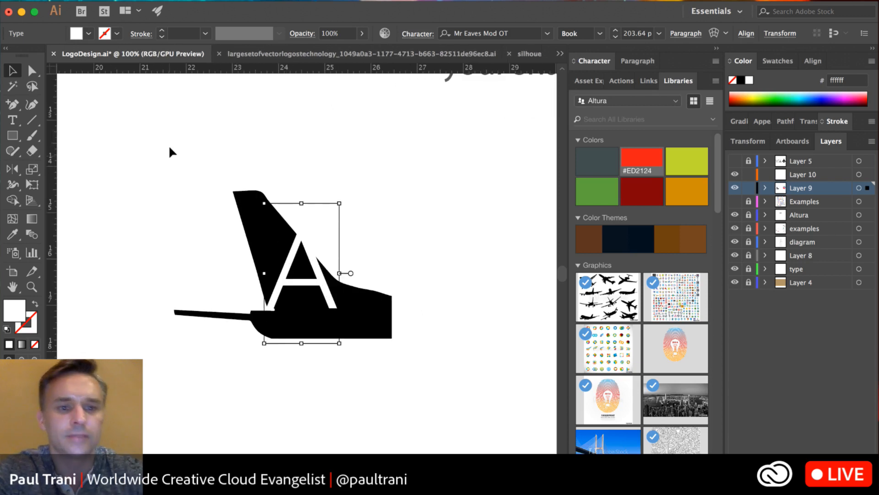
# Step: Shear the white A backwards so its right stroke follows the slope of the tail fin, and deselect it
pyautogui.click(30, 170)
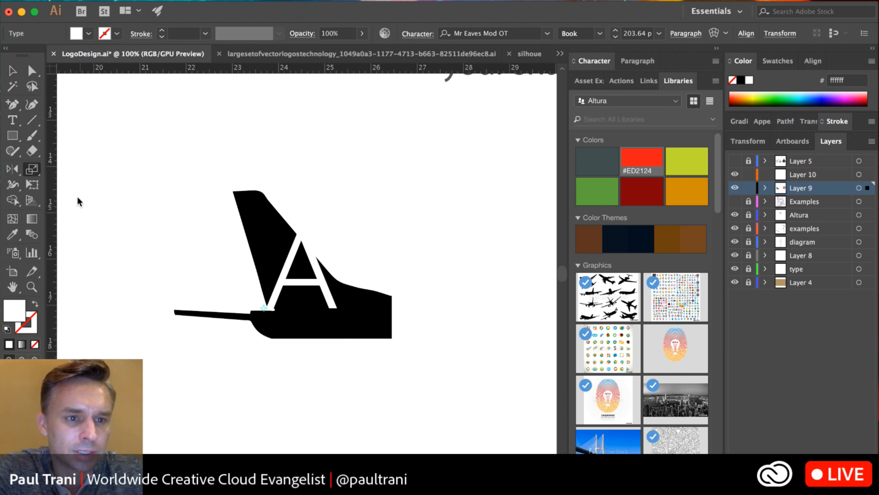
pyautogui.click(78, 185)
pyautogui.moveTo(315, 193); pyautogui.dragTo(342, 177)
pyautogui.click(12, 70)
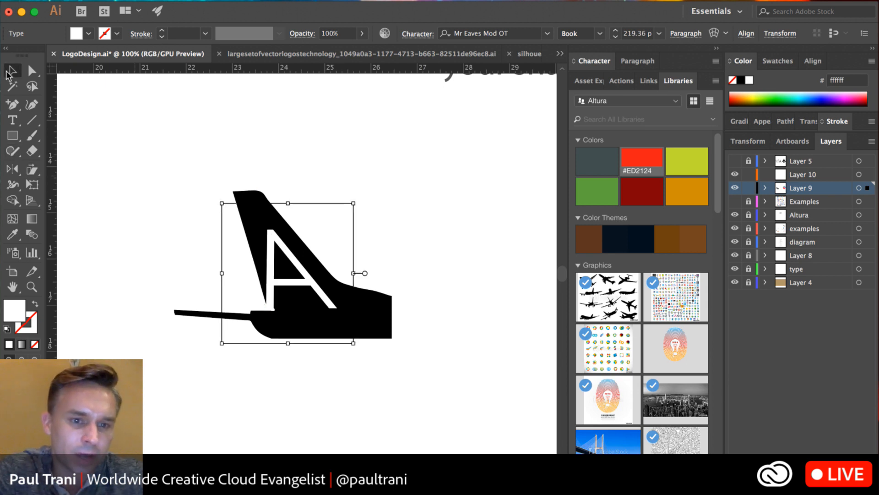
pyautogui.click(119, 102)
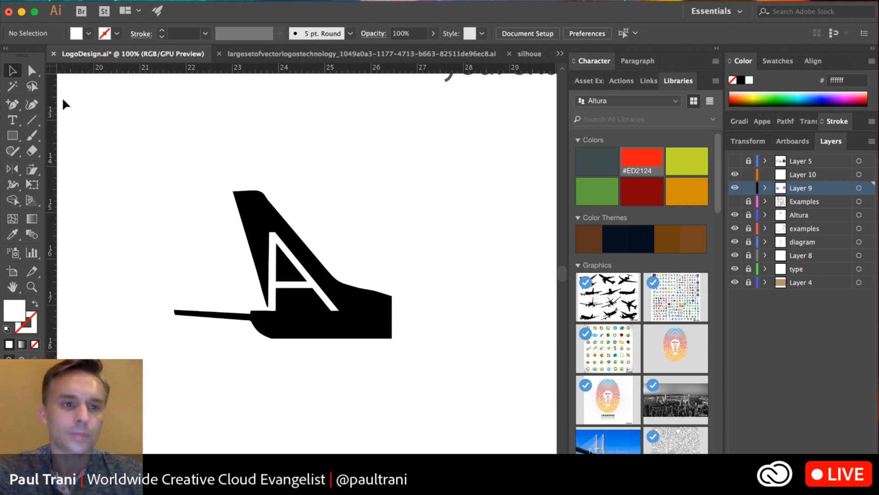
# Step: Duplicate the sheared A to the left of the tail, fill the copy black and set its weight to Reg
pyautogui.click(32, 104)
pyautogui.press('v')
pyautogui.click(280, 273)
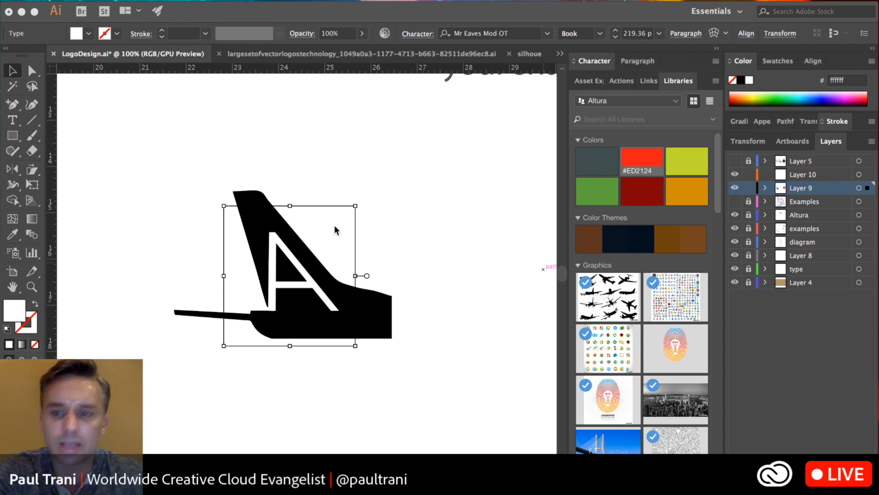
pyautogui.click(151, 181)
pyautogui.moveTo(272, 260); pyautogui.dragTo(197, 256)
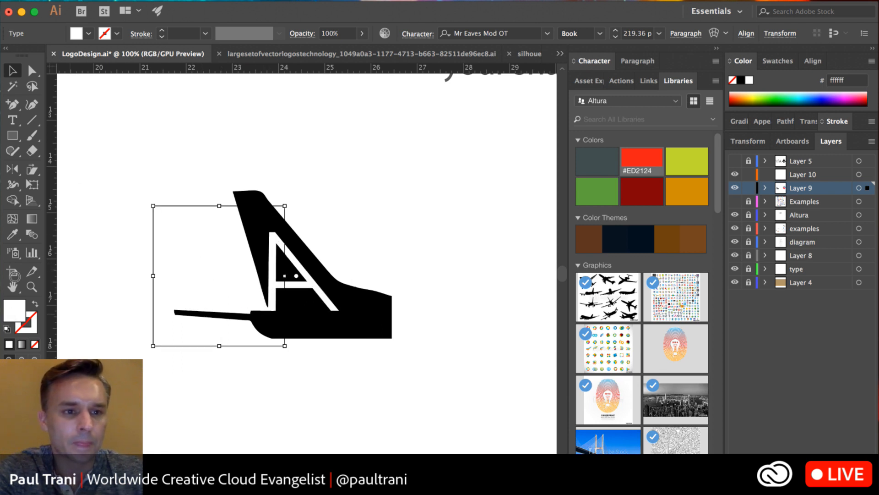
pyautogui.press('d')
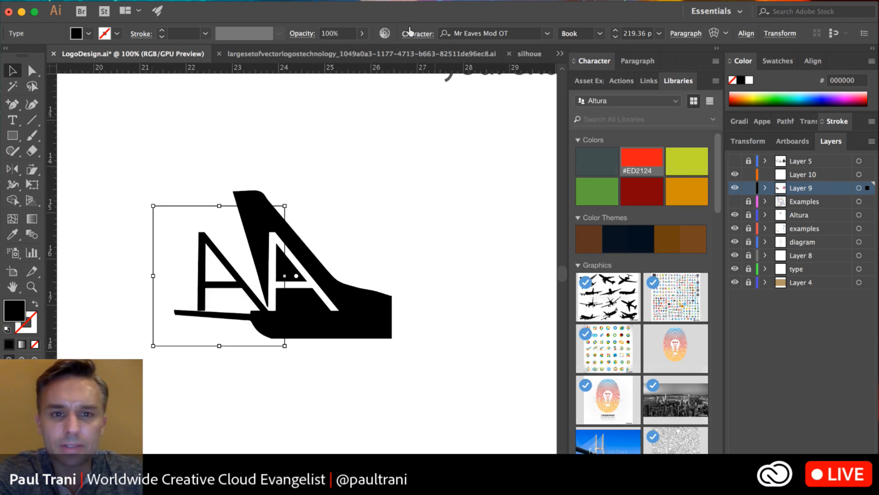
pyautogui.click(584, 126)
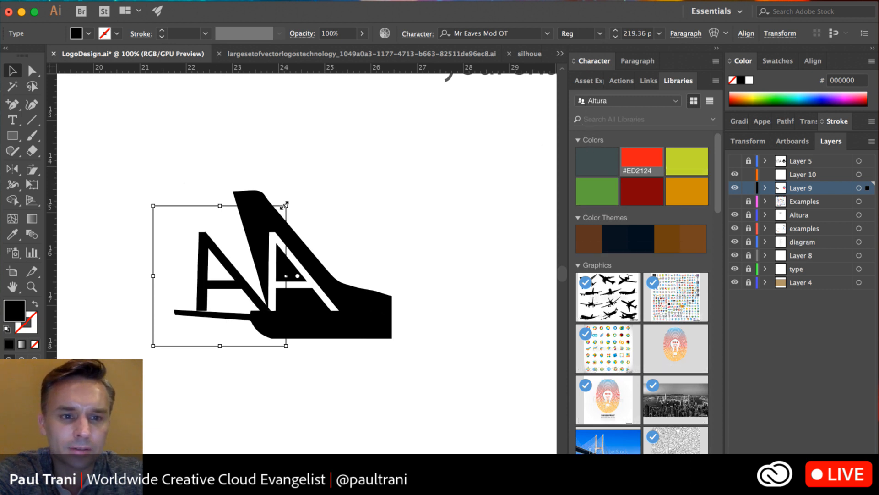
# Step: Enlarge the black A to about 391 pt and send it behind the white A and the plane tail
pyautogui.moveTo(286, 206); pyautogui.dragTo(345, 128)
pyautogui.moveTo(154, 346); pyautogui.dragTo(126, 375)
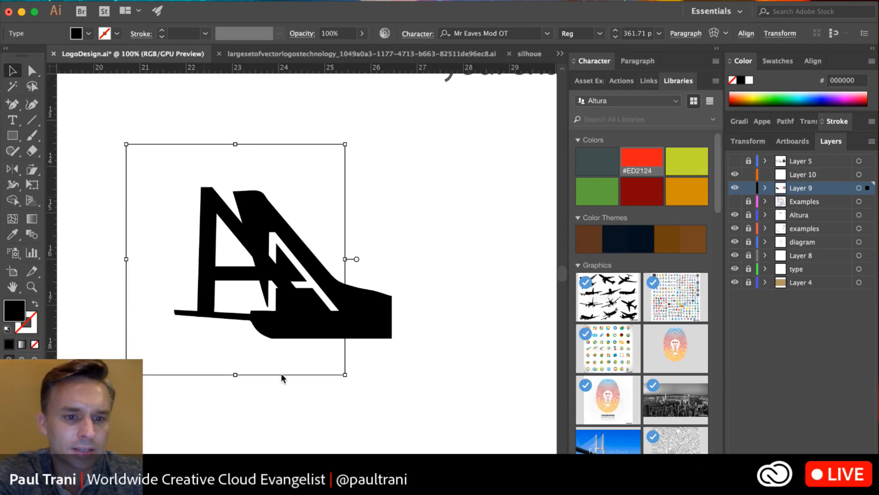
pyautogui.press('super+shift+[')
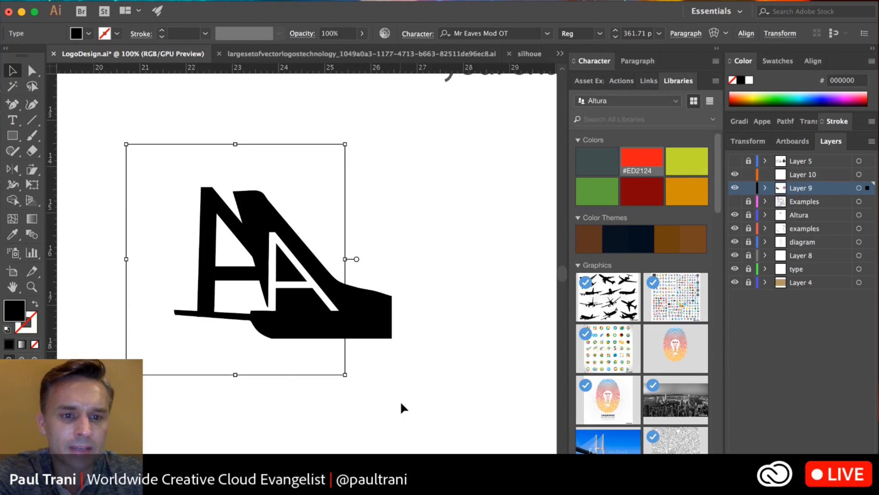
pyautogui.moveTo(345, 143); pyautogui.dragTo(363, 125)
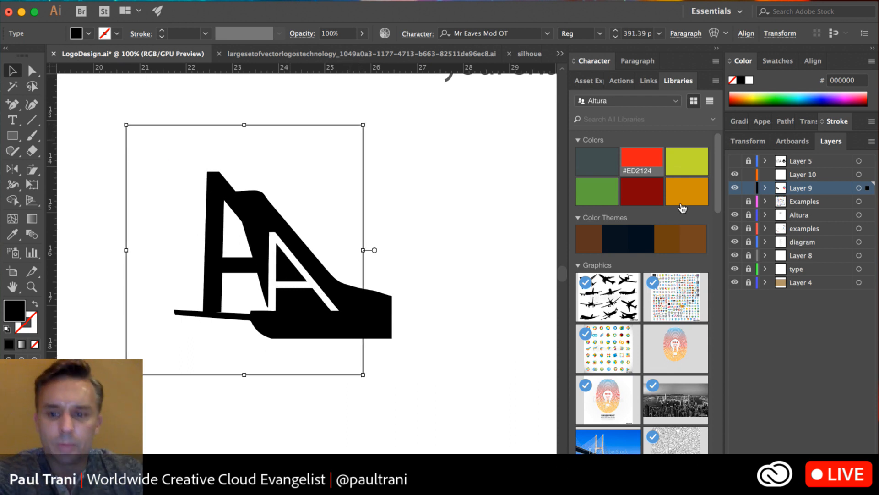
pyautogui.click(97, 248)
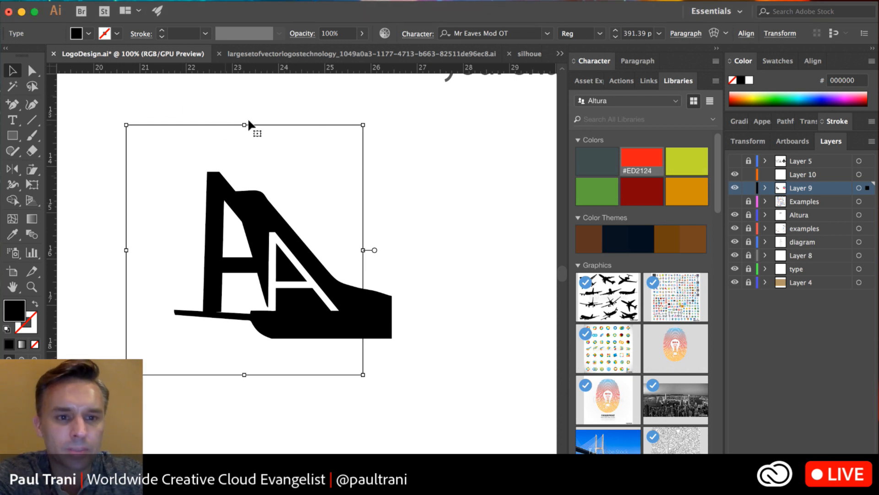
# Step: Enlarge the black A to about 407 pt and shift it left until its leg meets the end of the tailplane
pyautogui.moveTo(362, 125); pyautogui.dragTo(372, 115)
pyautogui.moveTo(226, 185); pyautogui.dragTo(215, 191)
pyautogui.moveTo(190, 255); pyautogui.dragTo(182, 255)
pyautogui.press('Right')
pyautogui.press('Right')
pyautogui.press('Right')
pyautogui.press('Left')
pyautogui.press('Left')
pyautogui.press('Left')
pyautogui.press('Left')
pyautogui.press('Left')
pyautogui.press('Left')
pyautogui.press('Left')
pyautogui.press('Left')
pyautogui.press('Left')
pyautogui.press('Left')
pyautogui.press('Left')
pyautogui.press('Left')
pyautogui.press('Left')
pyautogui.press('Left')
pyautogui.press('Left')
pyautogui.press('Left')
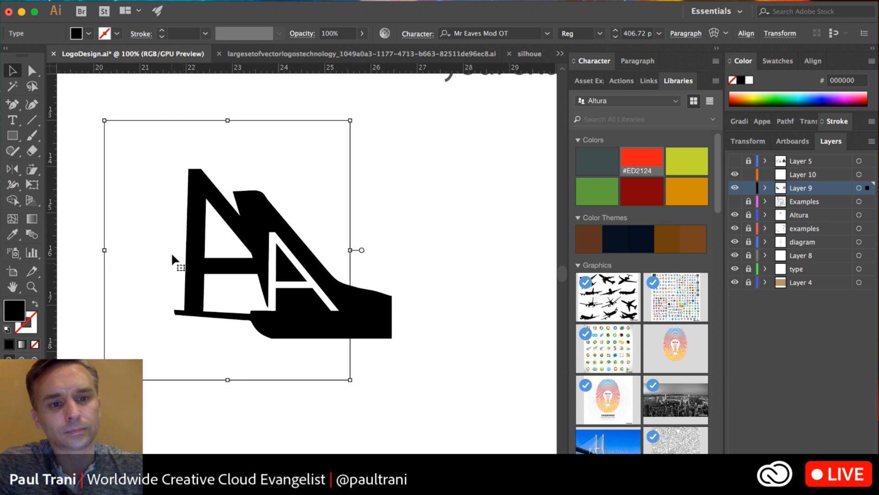
pyautogui.press('Left')
pyautogui.press('Left')
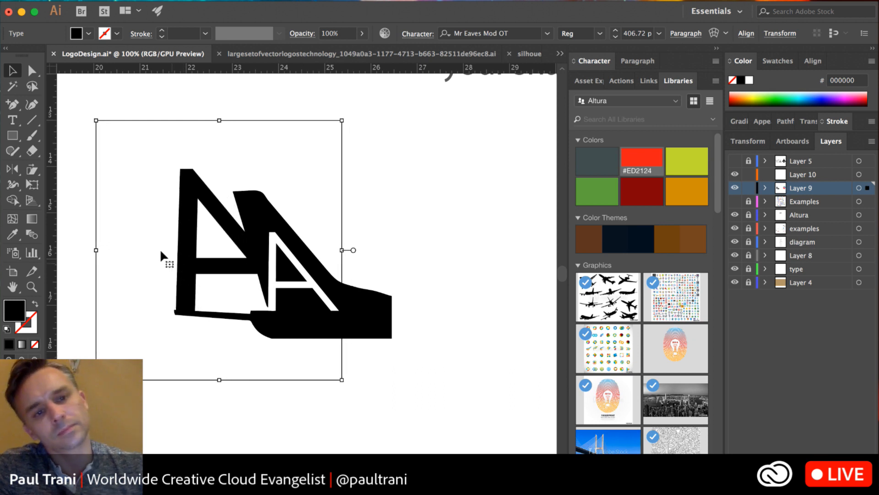
# Step: Try shearing the large black A to a symmetrical slant, undo the shear and deselect the letter
pyautogui.click(31, 170)
pyautogui.moveTo(108, 134)
pyautogui.mouseDown()
pyautogui.moveTo(157, 128)
pyautogui.moveTo(100, 124)
pyautogui.mouseUp()
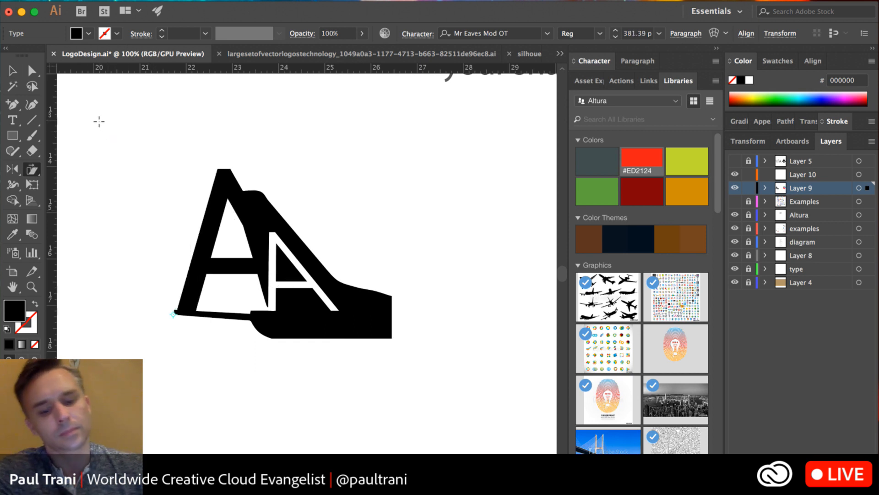
pyautogui.press('super+z')
pyautogui.click(12, 71)
pyautogui.click(406, 206)
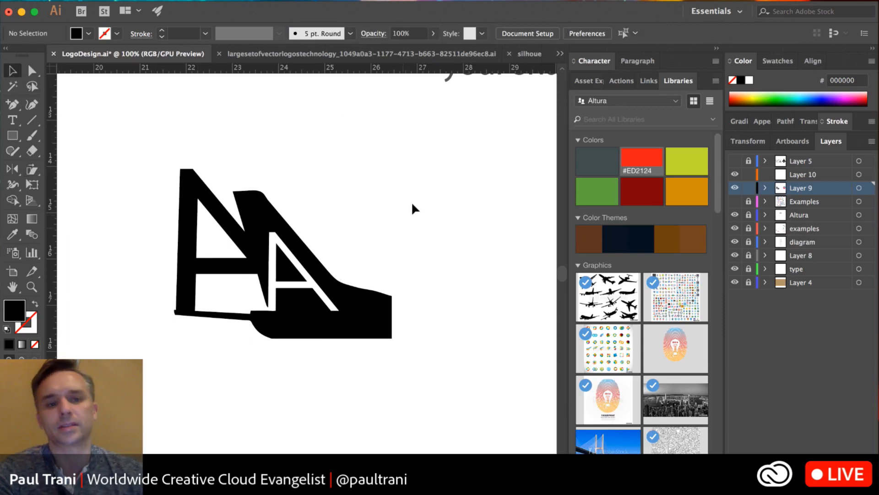
# Step: Examine the combined A and plane-tail mark and the coloured stripes of the globe logo
pyautogui.scroll(-3, 403, 216)
pyautogui.hscroll(3, 403, 216)
pyautogui.moveTo(372, 138); pyautogui.dragTo(137, 300)
pyautogui.click(267, 404)
pyautogui.press('super+Tab')
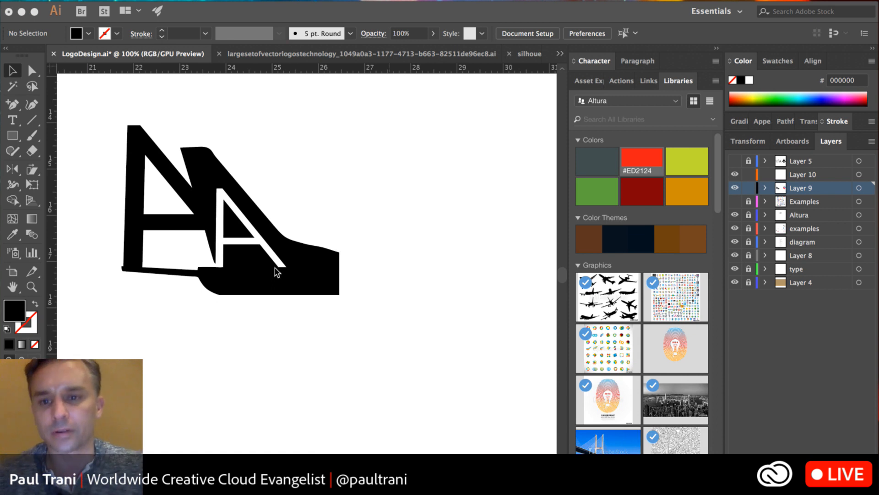
pyautogui.click(291, 372)
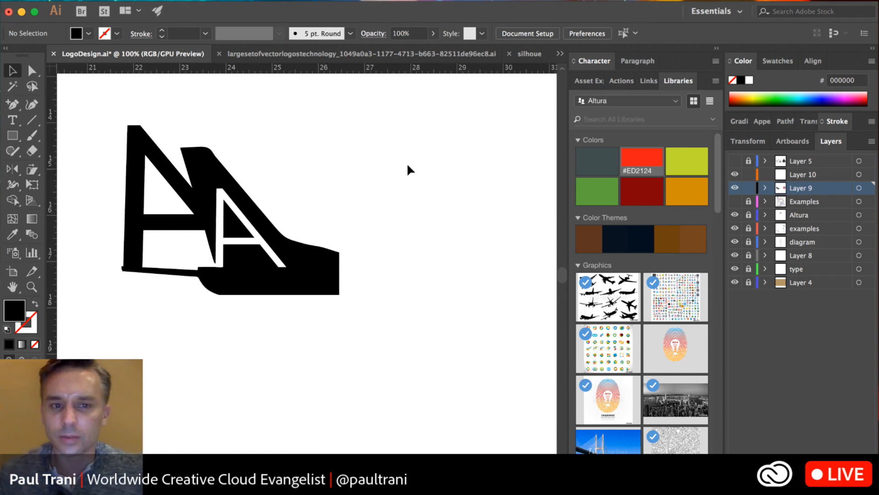
pyautogui.press('super+Tab')
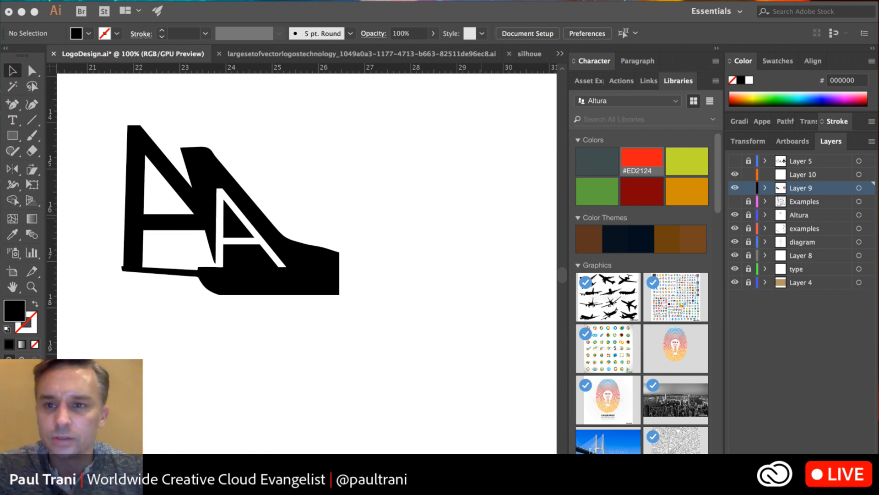
pyautogui.click(218, 419)
pyautogui.moveTo(350, 232); pyautogui.dragTo(227, 199)
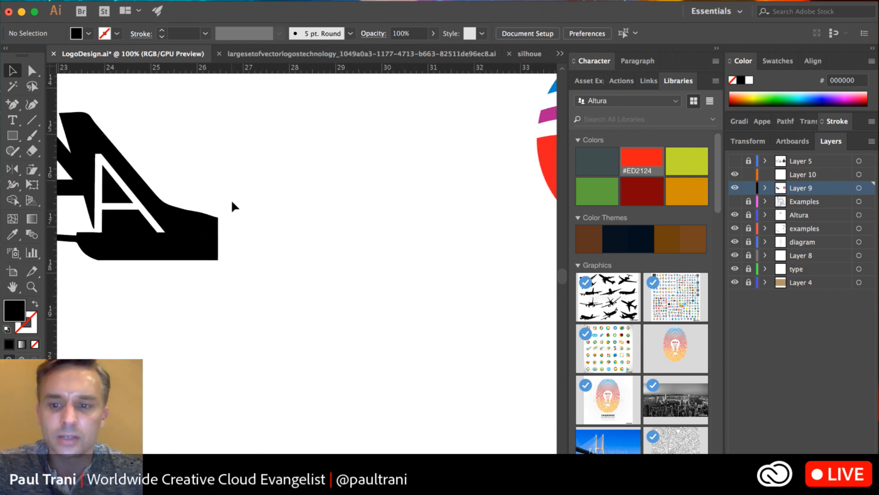
pyautogui.moveTo(252, 291); pyautogui.dragTo(322, 259)
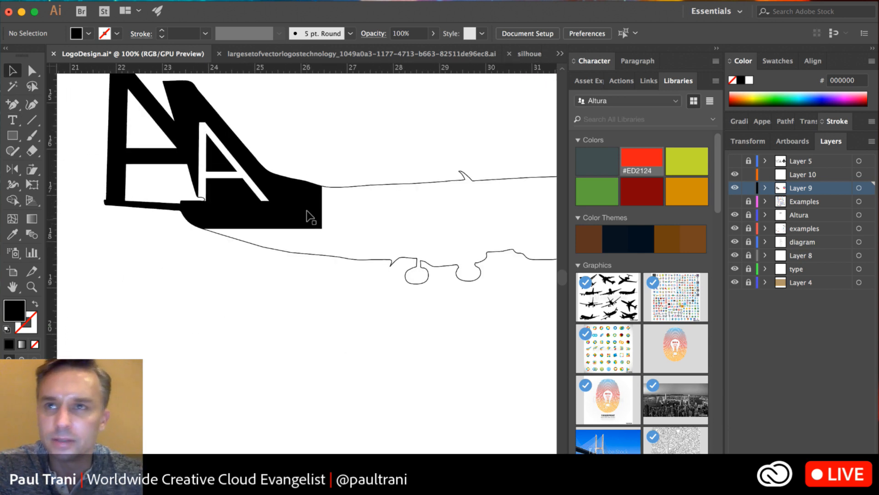
pyautogui.moveTo(195, 325); pyautogui.dragTo(140, 395)
pyautogui.moveTo(265, 371); pyautogui.dragTo(126, 328)
pyautogui.moveTo(359, 337); pyautogui.dragTo(193, 438)
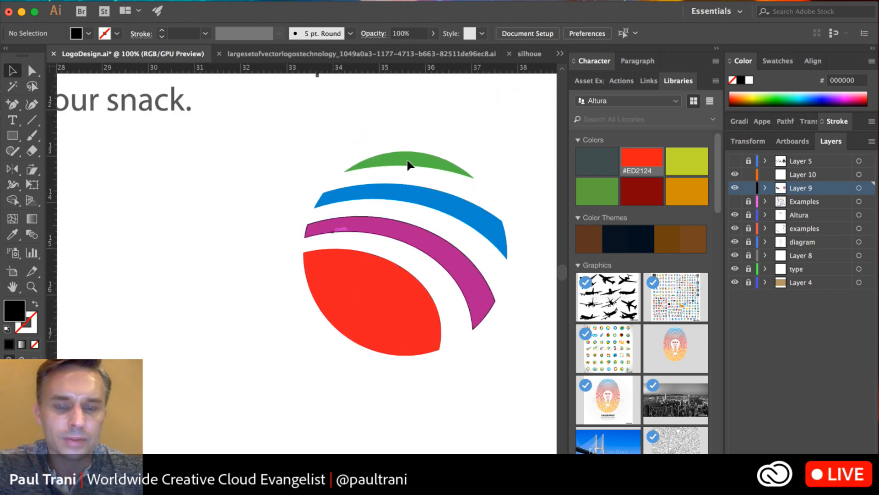
# Step: Fill all the globe logo's coloured stripes with the default black and remove their stroke
pyautogui.click(356, 272)
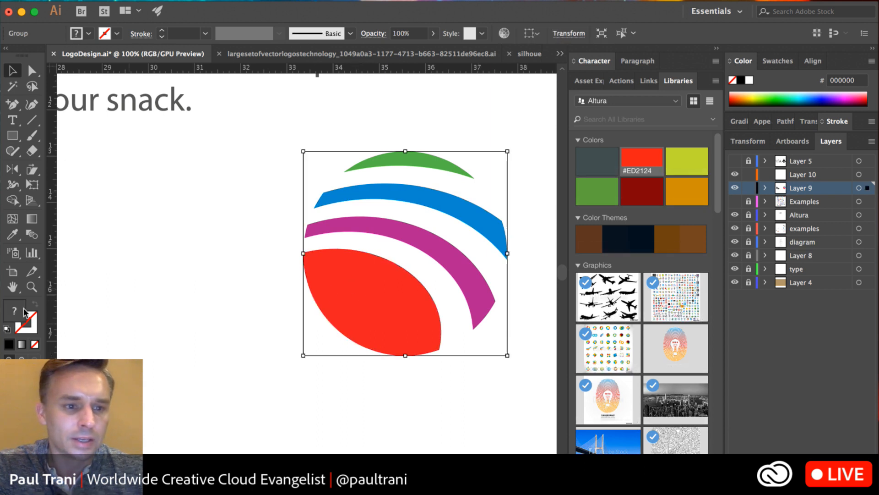
pyautogui.click(6, 329)
pyautogui.click(36, 306)
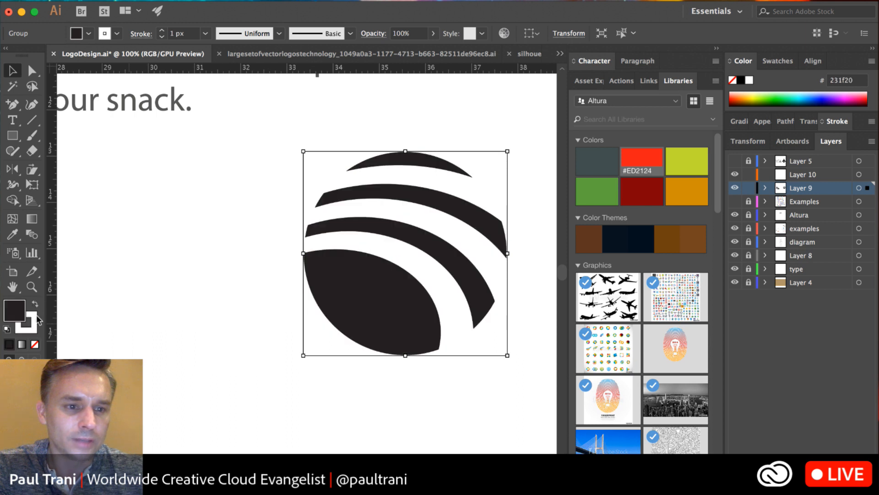
pyautogui.click(31, 326)
pyautogui.click(35, 344)
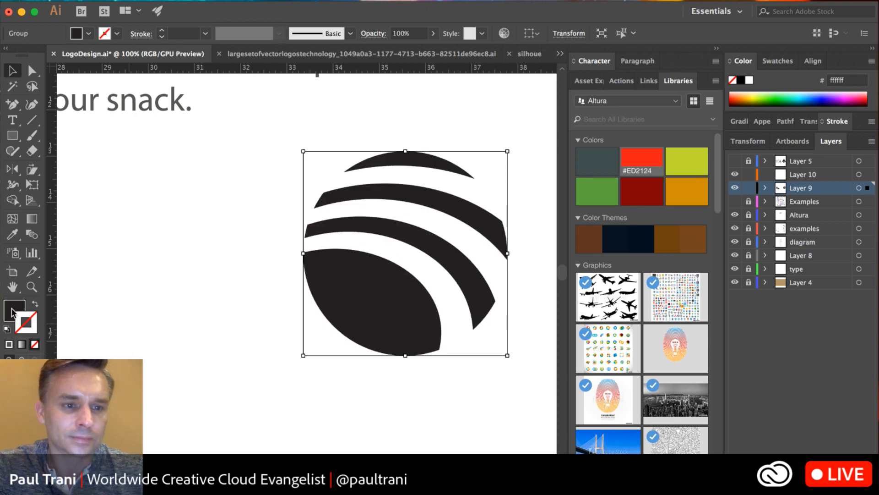
pyautogui.click(195, 288)
# Step: Add a letter A in Mr Eaves Mod OT beside the black globe and enlarge it to about 336 pt
pyautogui.press('super+minus')
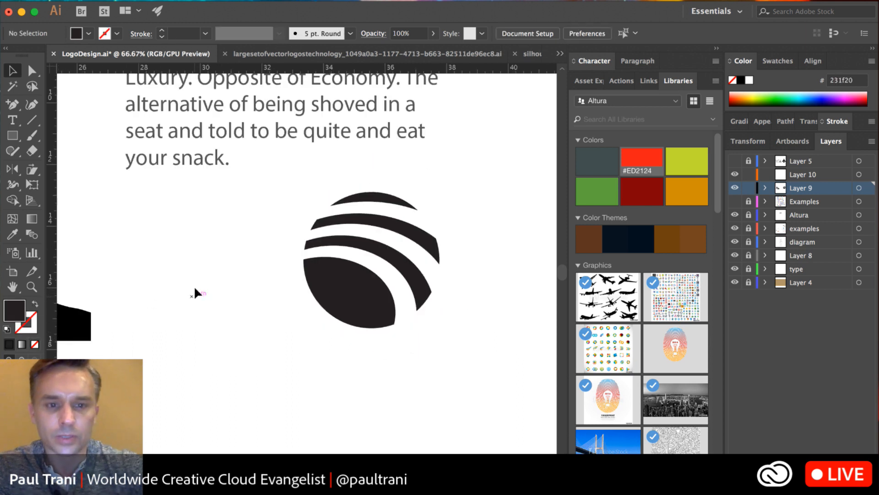
pyautogui.scroll(4, 192, 274)
pyautogui.hscroll(-2, 192, 275)
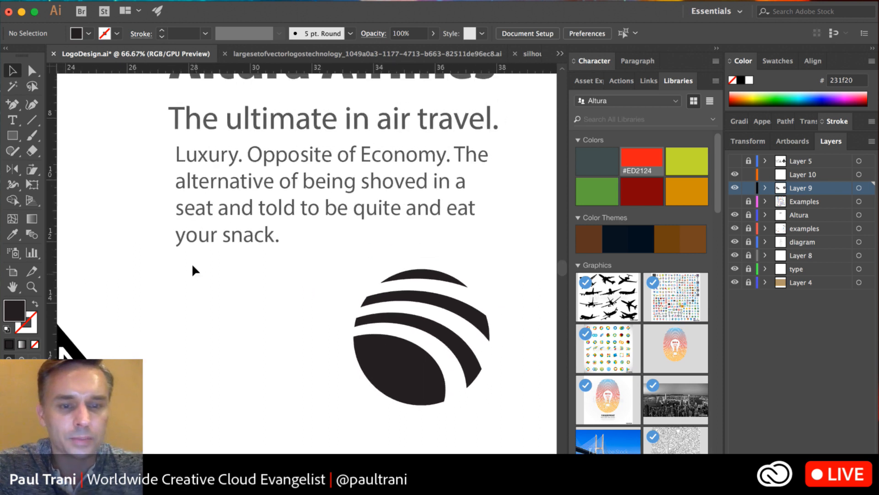
pyautogui.click(10, 68)
pyautogui.click(387, 373)
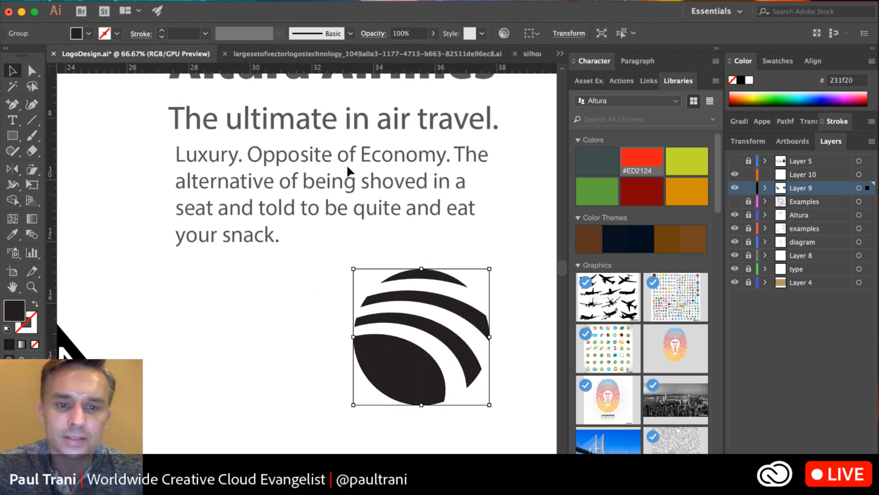
pyautogui.click(292, 272)
pyautogui.click(11, 122)
pyautogui.click(185, 341)
pyautogui.write('A')
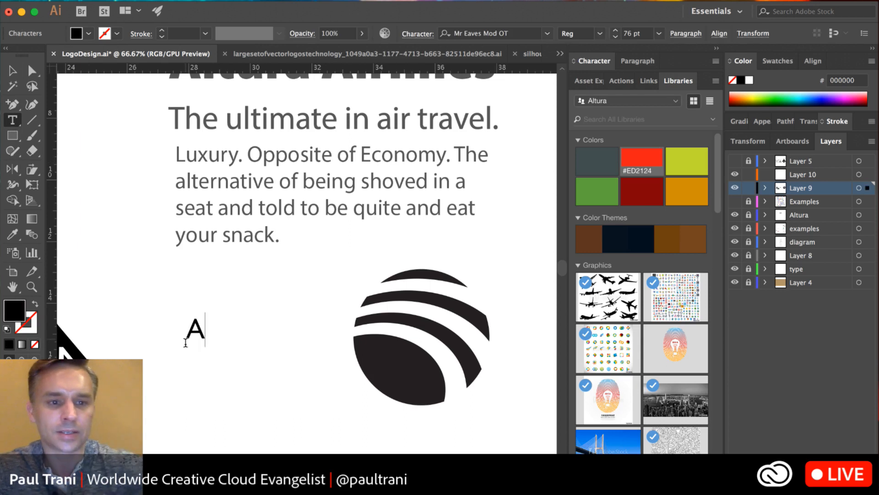
pyautogui.press('Escape')
pyautogui.moveTo(204, 348); pyautogui.dragTo(270, 450)
pyautogui.moveTo(218, 397); pyautogui.dragTo(247, 372)
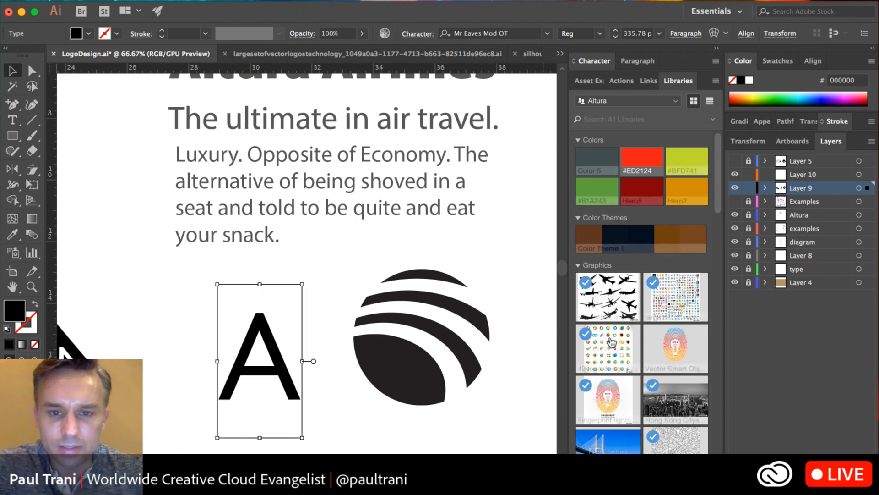
# Step: Browse the Altura library graphics and search all libraries for "plane"
pyautogui.scroll(-3, 606, 362)
pyautogui.scroll(-6, 607, 374)
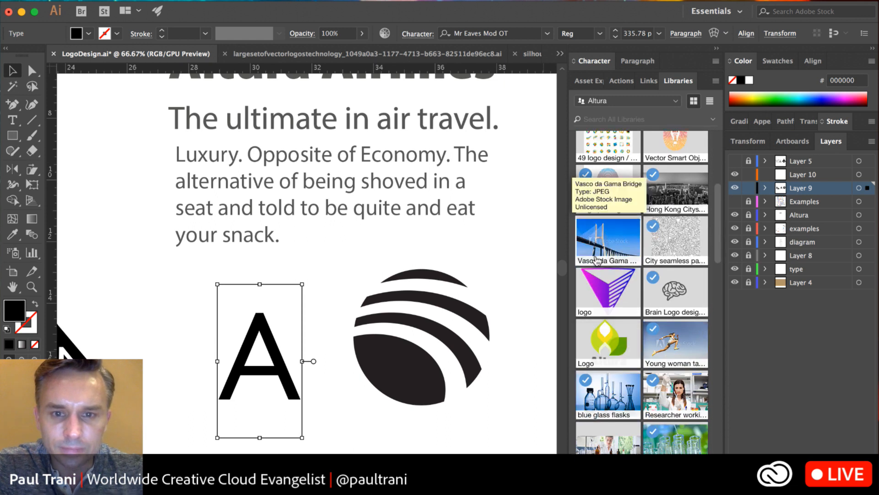
pyautogui.scroll(9, 593, 254)
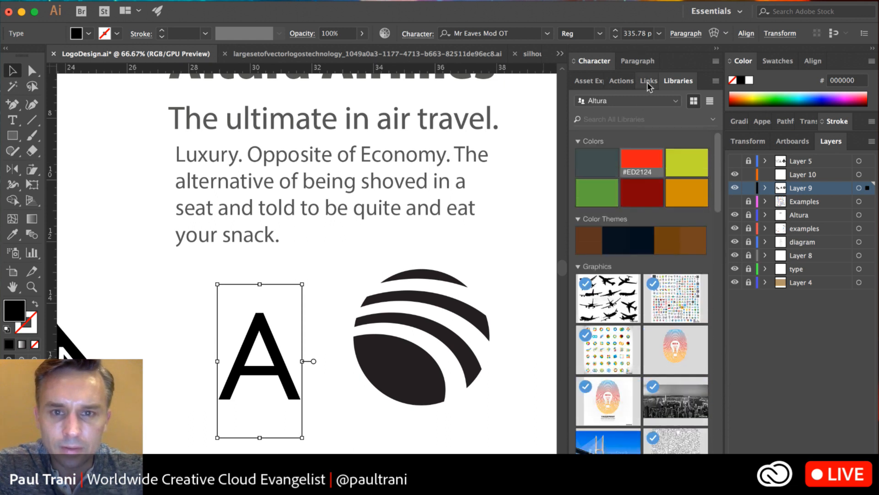
pyautogui.click(591, 121)
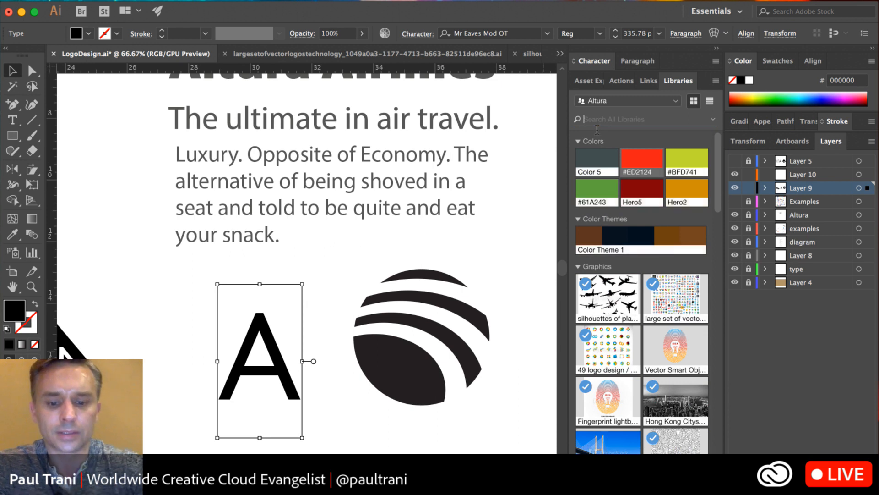
pyautogui.write('plane')
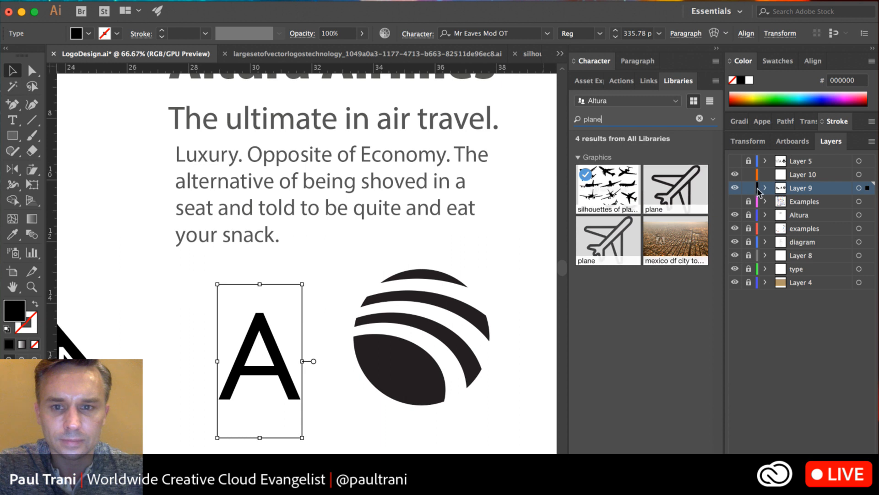
# Step: Show and unlock Layer 5 and delete the Mr Eaves A beside the globe
pyautogui.click(735, 161)
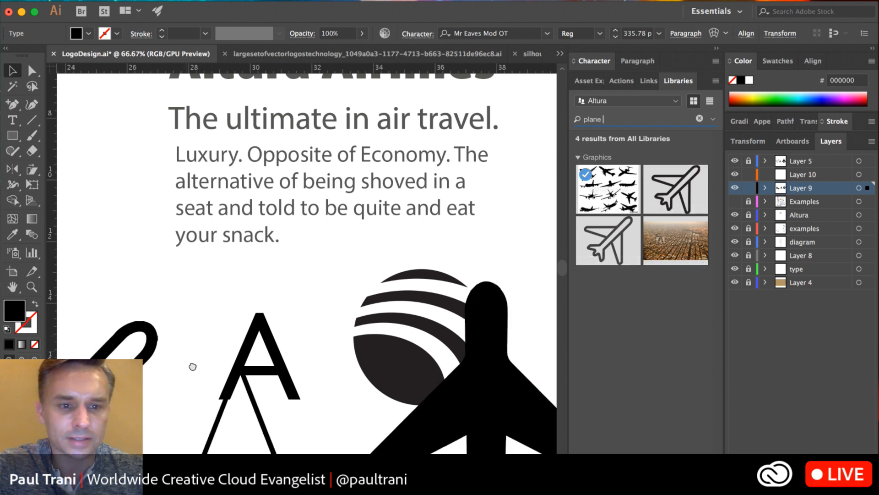
pyautogui.moveTo(186, 373); pyautogui.dragTo(218, 252)
pyautogui.press('Delete')
pyautogui.moveTo(437, 314); pyautogui.dragTo(327, 373)
pyautogui.click(748, 160)
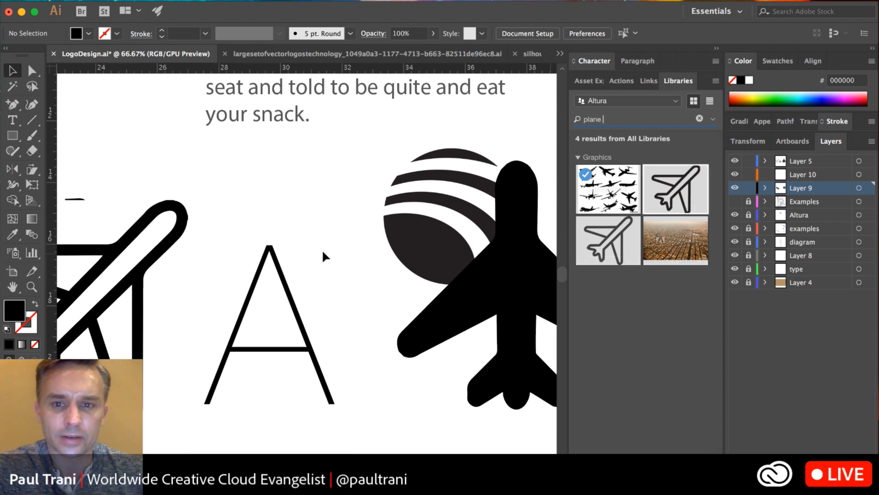
# Step: Delete the outlined plane, shrink the thin A and place it between the plane-tail mark and the globe
pyautogui.click(259, 277)
pyautogui.moveTo(341, 450); pyautogui.dragTo(315, 321)
pyautogui.click(133, 276)
pyautogui.press('Delete')
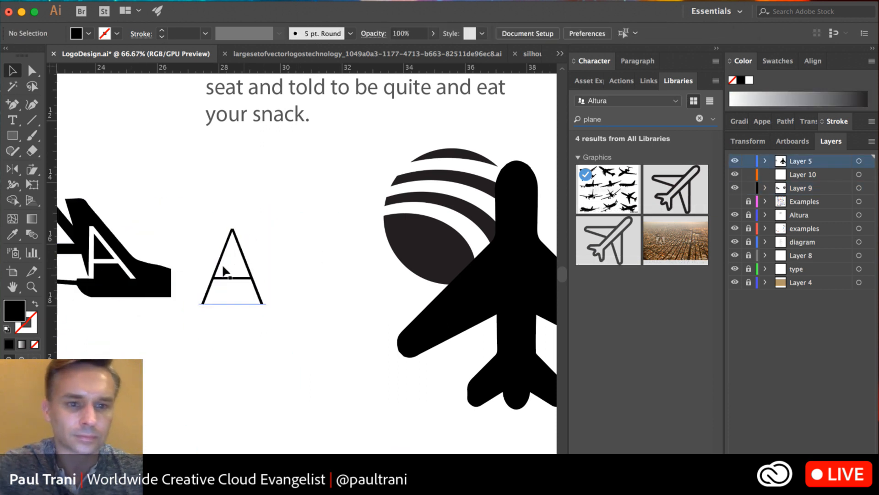
pyautogui.moveTo(232, 263); pyautogui.dragTo(289, 227)
# Step: Try the solid plane silhouette at a smaller size below the globe, and delete it
pyautogui.moveTo(492, 299); pyautogui.dragTo(294, 366)
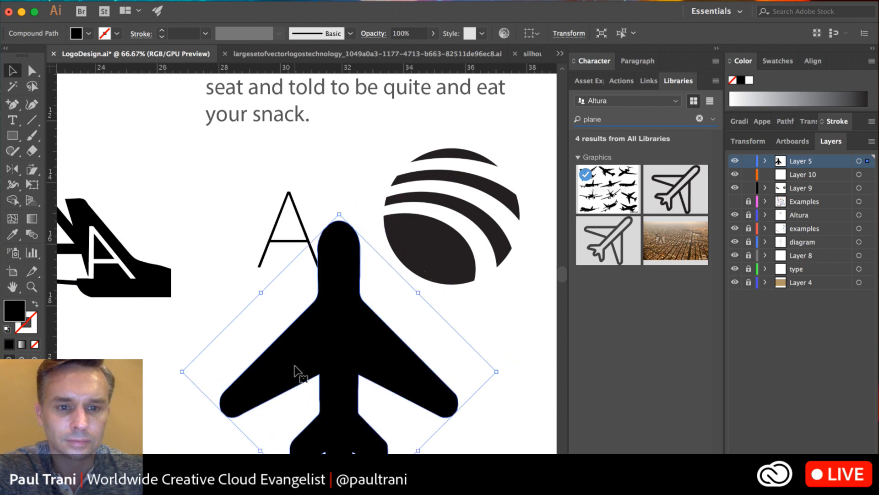
pyautogui.moveTo(295, 370); pyautogui.dragTo(296, 344)
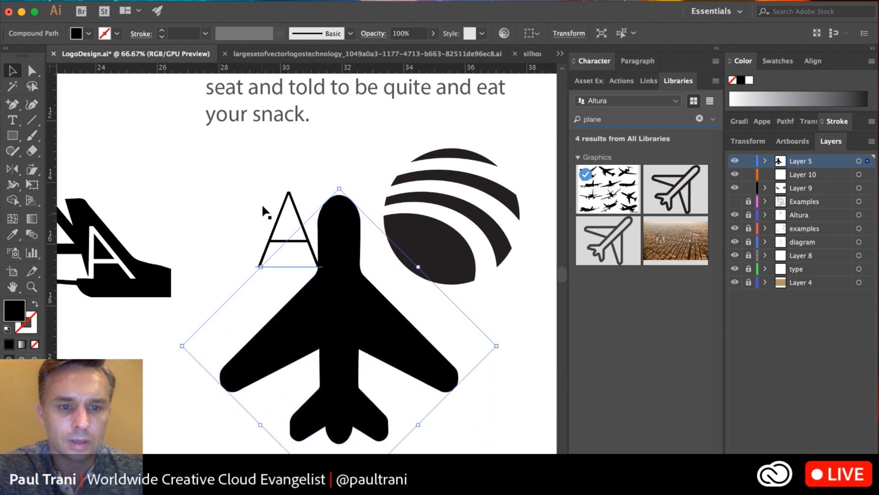
pyautogui.moveTo(501, 347); pyautogui.dragTo(304, 346)
pyautogui.moveTo(251, 339); pyautogui.dragTo(336, 306)
pyautogui.moveTo(271, 323); pyautogui.dragTo(352, 373)
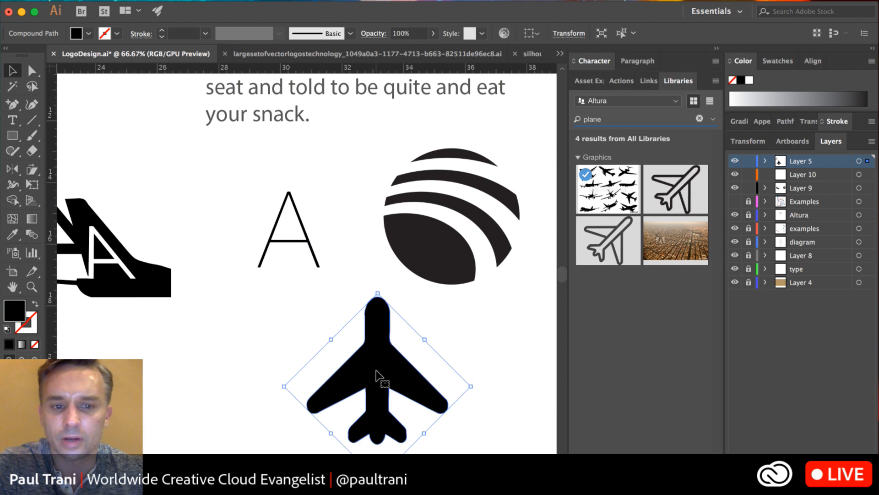
pyautogui.press('Delete')
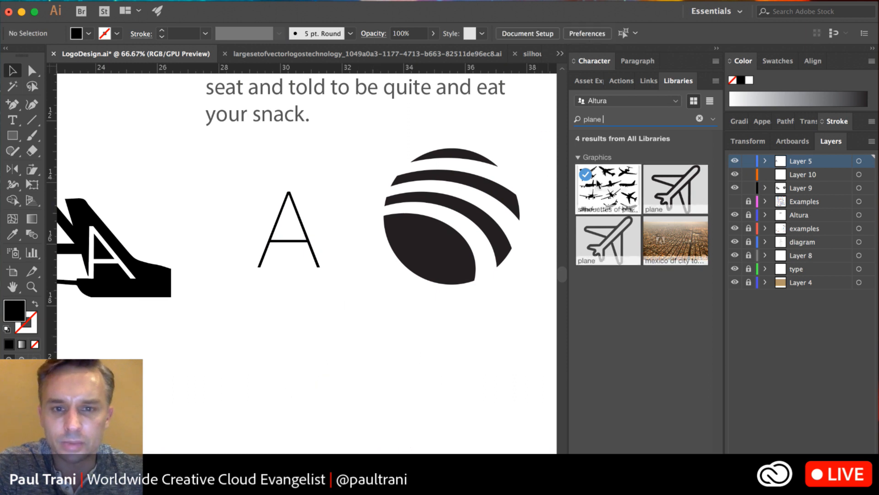
# Step: Open the library's plane silhouettes graphic, compare several planes and copy the business jet with the T-shaped tail
pyautogui.doubleClick(608, 189)
pyautogui.click(426, 145)
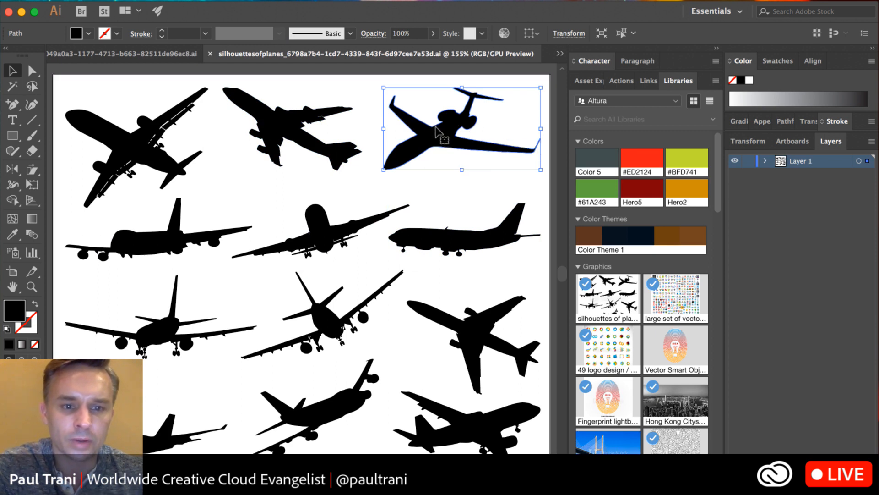
pyautogui.click(319, 317)
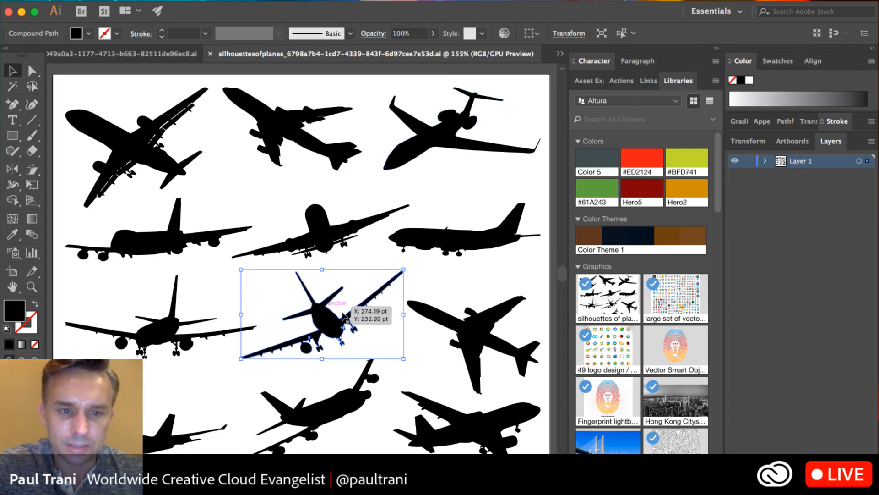
pyautogui.click(321, 229)
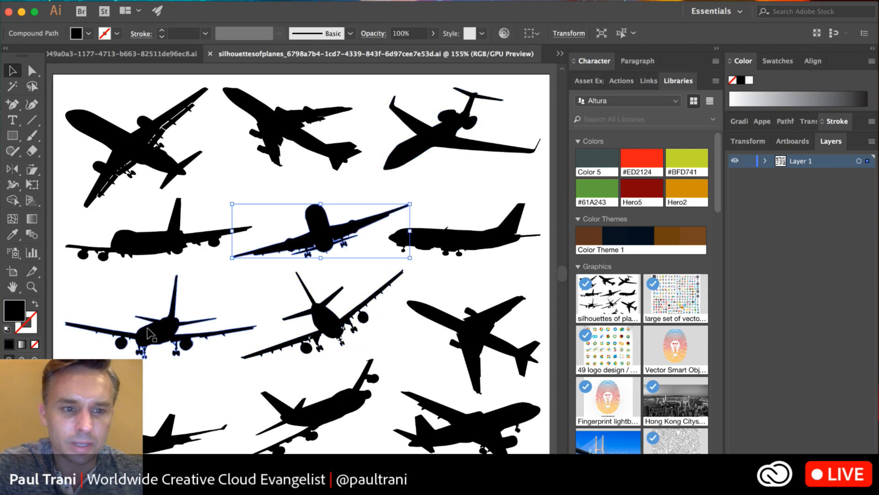
pyautogui.click(344, 323)
pyautogui.click(410, 126)
# Step: Paste the jet silhouette into LogoDesign.ai, enlarge it and place it below the thin A
pyautogui.click(146, 54)
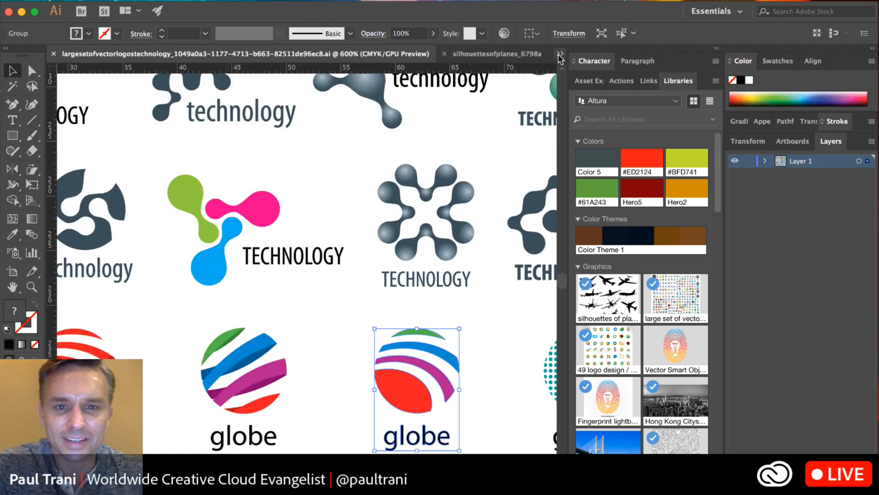
pyautogui.press('super+grave')
pyautogui.press('super+v')
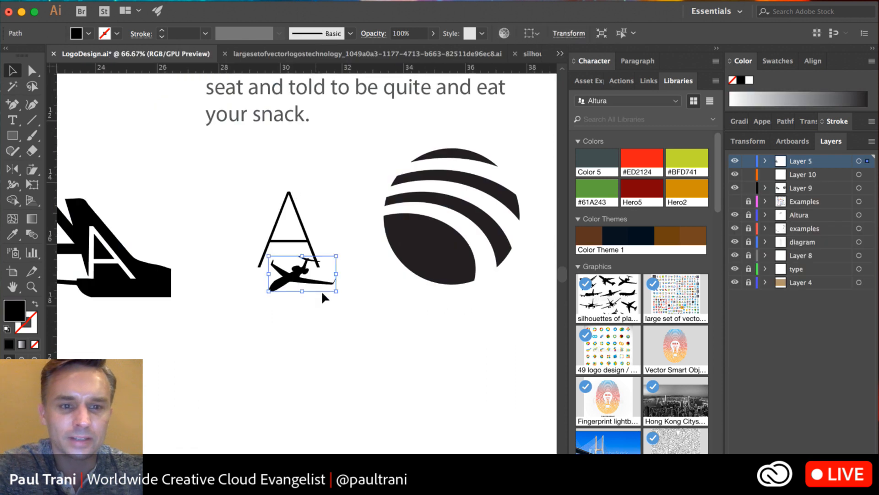
pyautogui.moveTo(249, 246); pyautogui.dragTo(132, 184)
pyautogui.moveTo(194, 235); pyautogui.dragTo(273, 351)
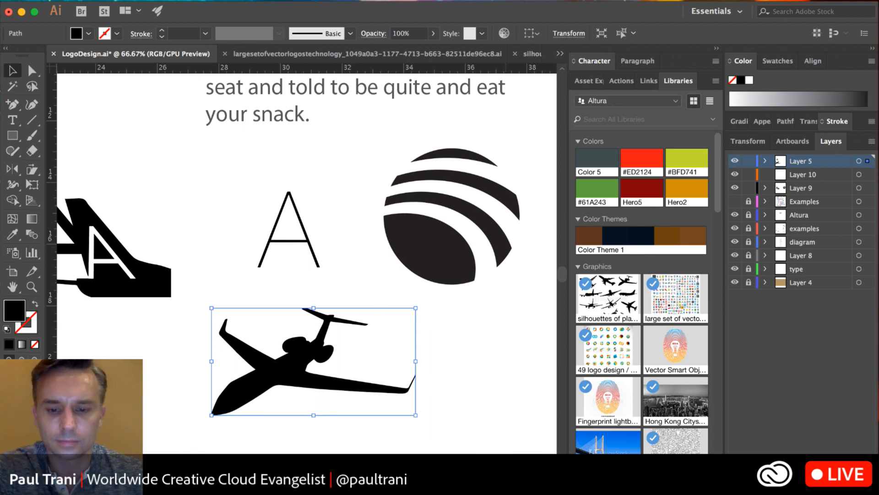
pyautogui.press('super+Tab')
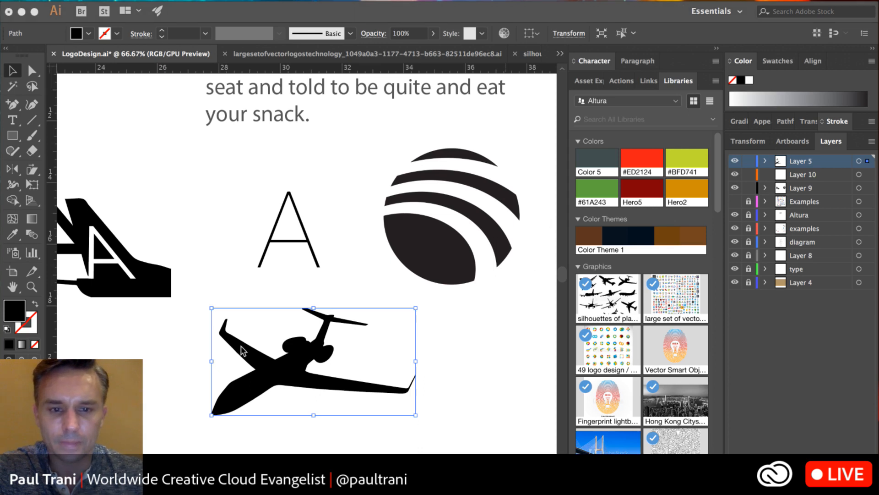
pyautogui.click(449, 327)
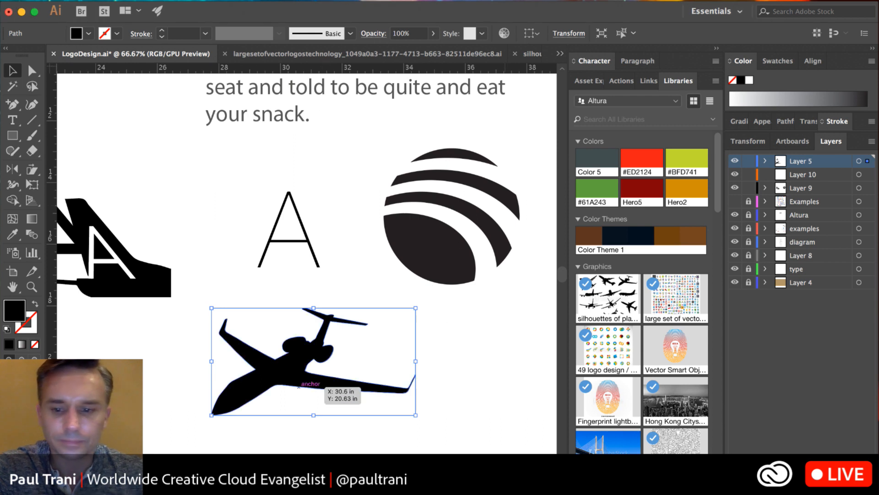
pyautogui.press('super+Tab')
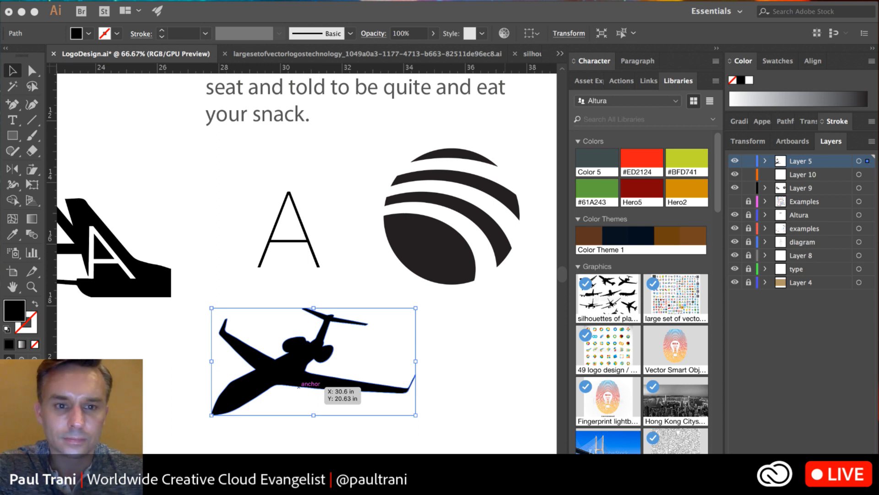
# Step: Reflect the jet silhouette horizontally so its nose points to the right
pyautogui.click(242, 391)
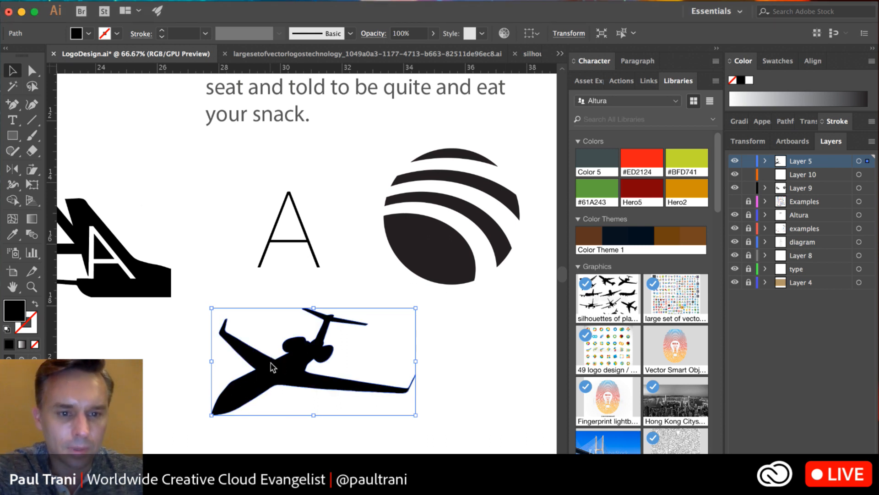
pyautogui.click(12, 169)
pyautogui.moveTo(277, 328); pyautogui.dragTo(385, 334)
pyautogui.press('v')
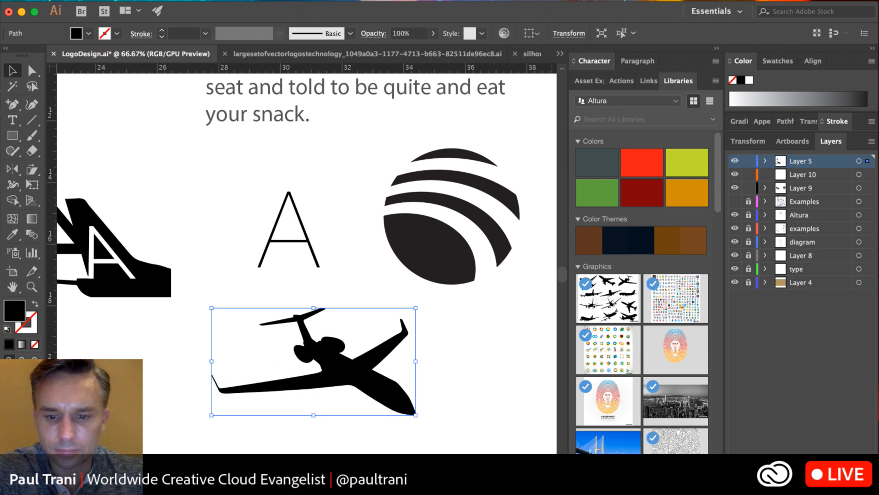
pyautogui.press('super+Tab')
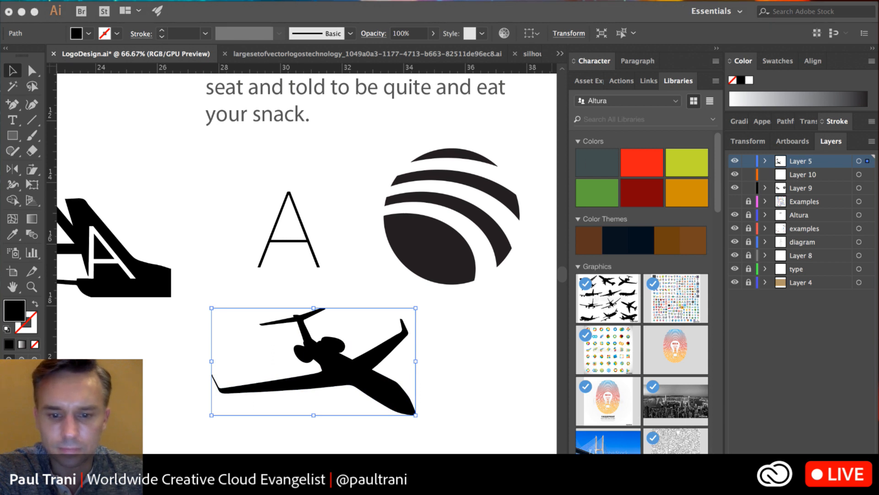
pyautogui.press('super+Tab')
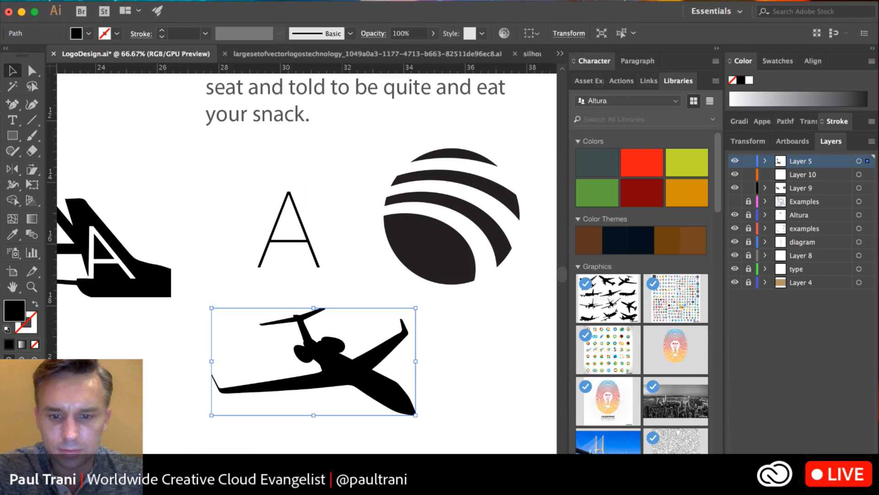
pyautogui.press('super+Tab')
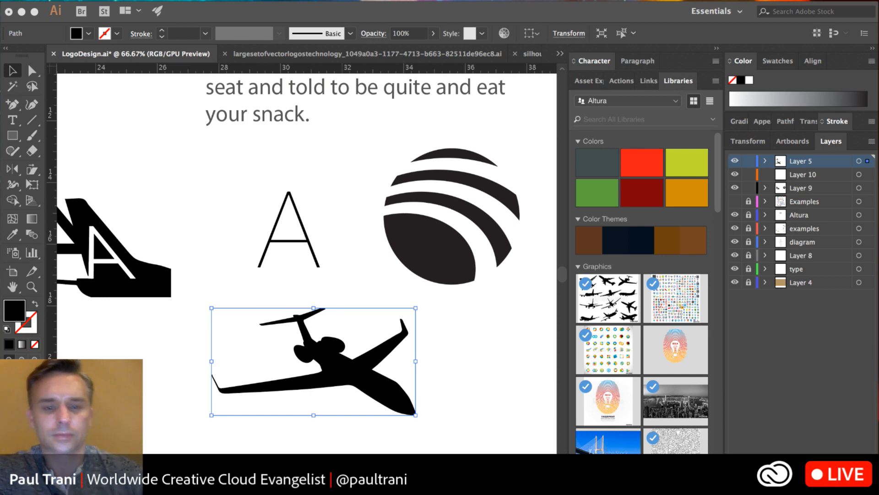
# Step: Enlarge the mirrored jet slightly, move it down and left below the plane-tail mark, and deselect it
pyautogui.click(179, 338)
pyautogui.moveTo(211, 310); pyautogui.dragTo(178, 291)
pyautogui.moveTo(360, 384); pyautogui.dragTo(228, 417)
pyautogui.click(405, 349)
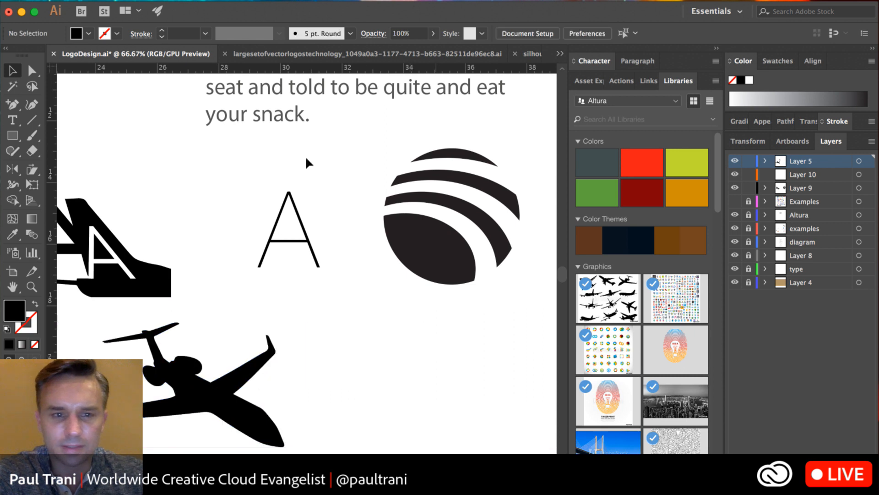
# Step: Enlarge the thin Aktiv Grotesk A to about 298 pt and reposition it just left of the globe
pyautogui.click(280, 222)
pyautogui.moveTo(255, 177); pyautogui.dragTo(241, 153)
pyautogui.moveTo(260, 227); pyautogui.dragTo(280, 244)
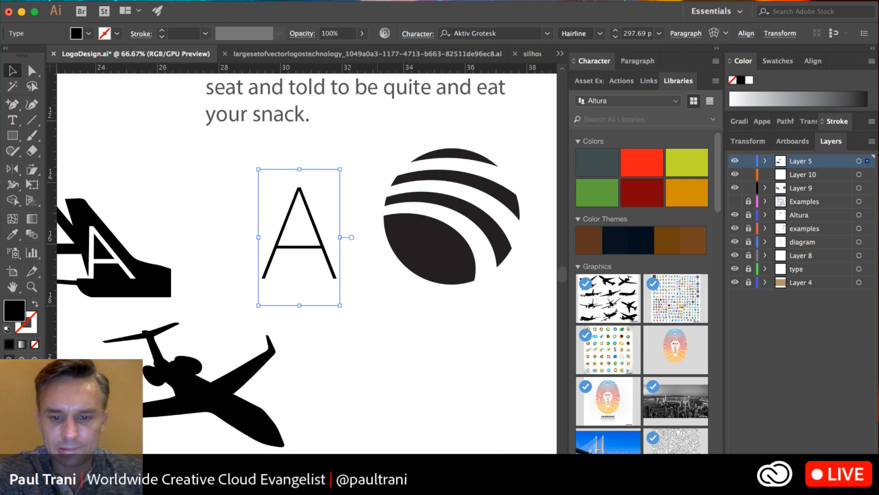
# Step: Switch to Adobe Stock in the browser and save a preview of the Plane set vector illustration to the Altura library
pyautogui.press('super+Tab')
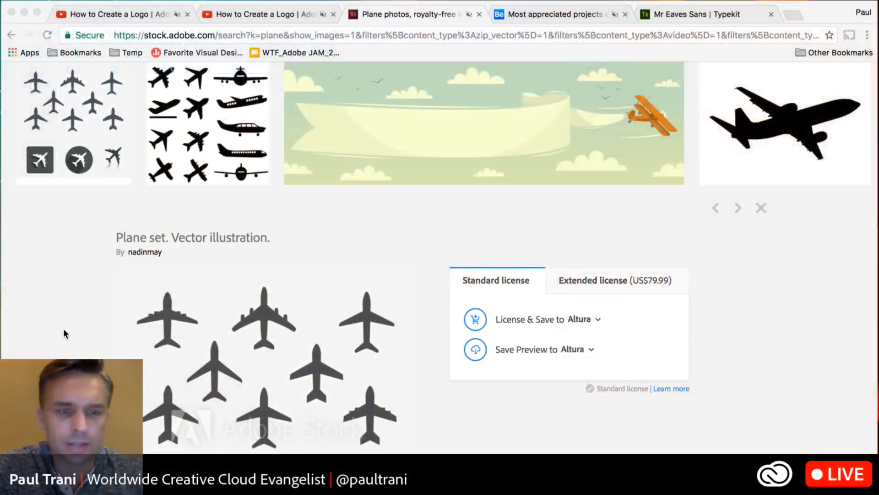
pyautogui.scroll(5, 71, 329)
pyautogui.click(70, 337)
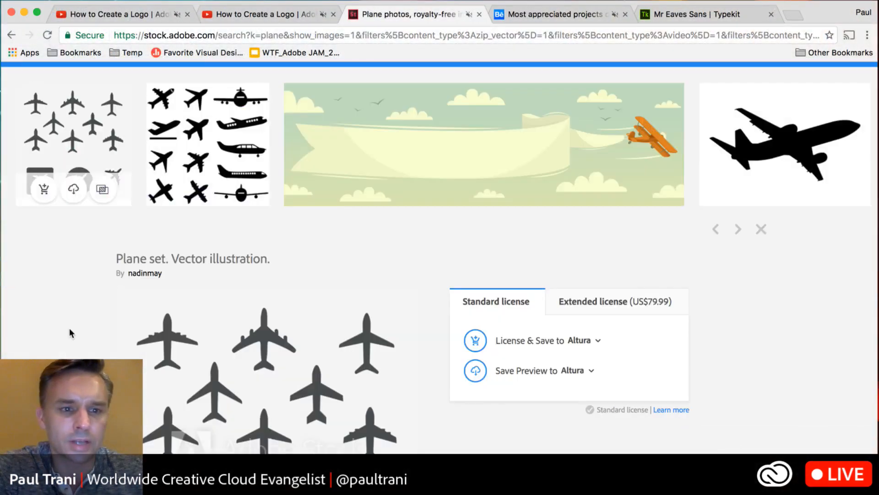
pyautogui.scroll(-3, 91, 306)
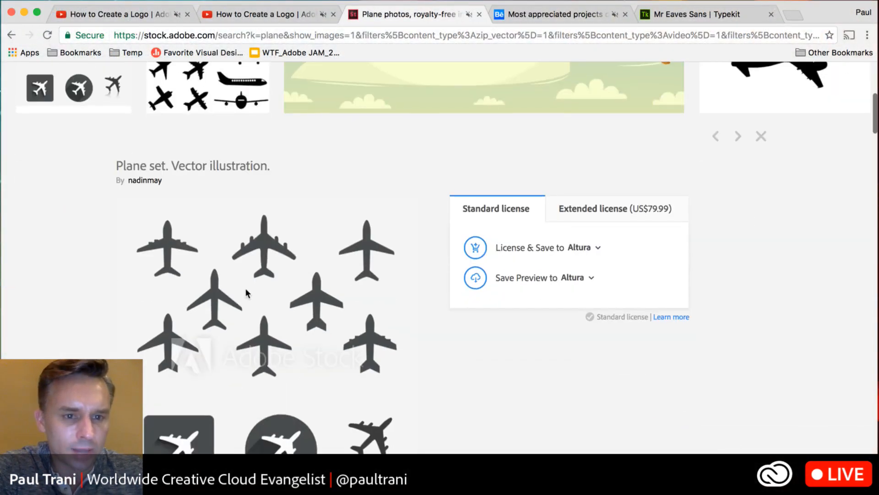
pyautogui.scroll(7, 244, 295)
pyautogui.scroll(-5, 306, 384)
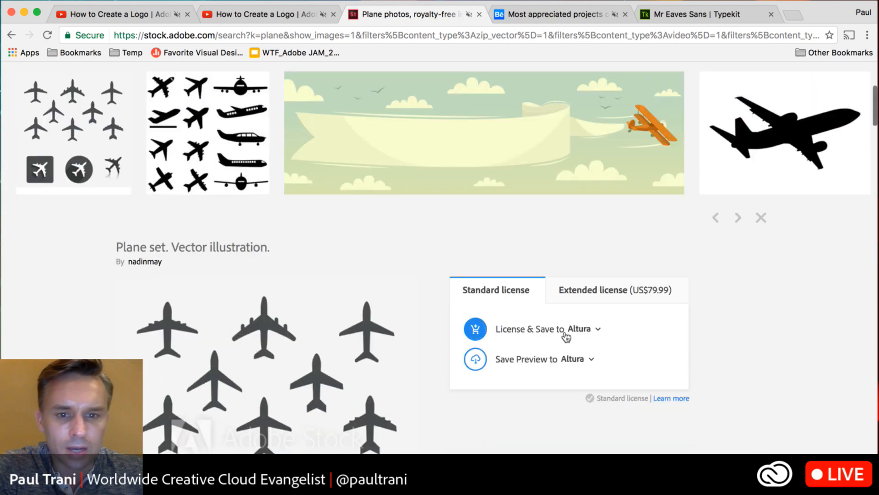
pyautogui.click(572, 359)
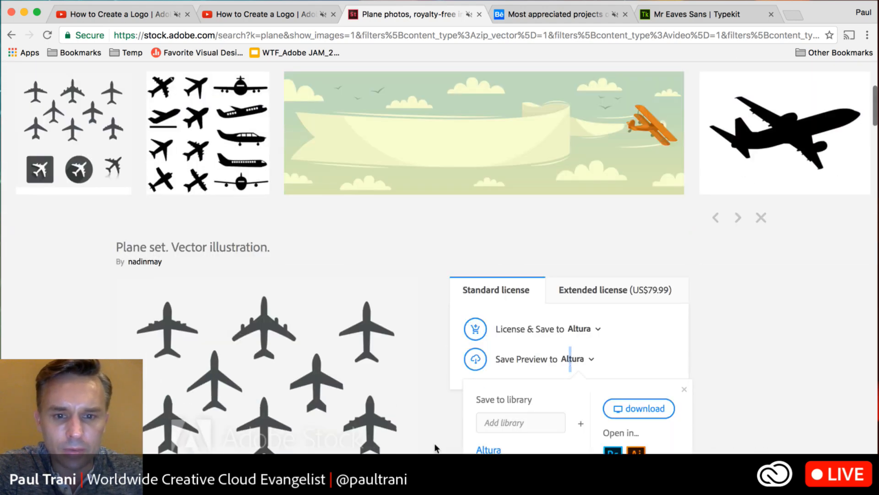
pyautogui.click(484, 449)
pyautogui.scroll(5, 331, 281)
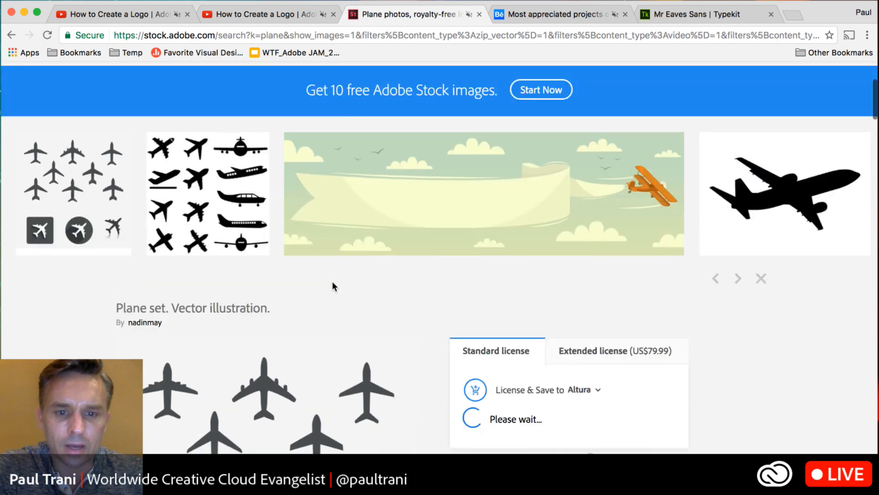
# Step: Search the stock vectors for "jet" and save a preview of the black line-drawn jet contour to the Altura library
pyautogui.doubleClick(59, 133)
pyautogui.write('jet')
pyautogui.press('Return')
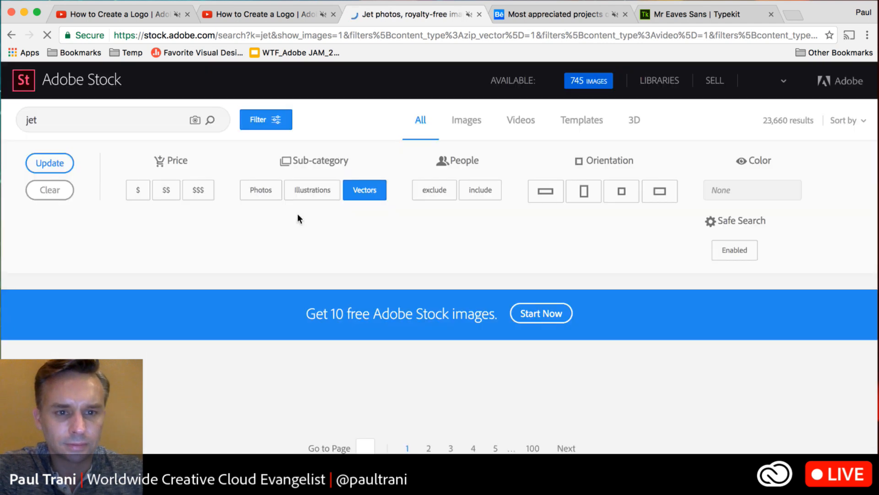
pyautogui.scroll(-3, 227, 242)
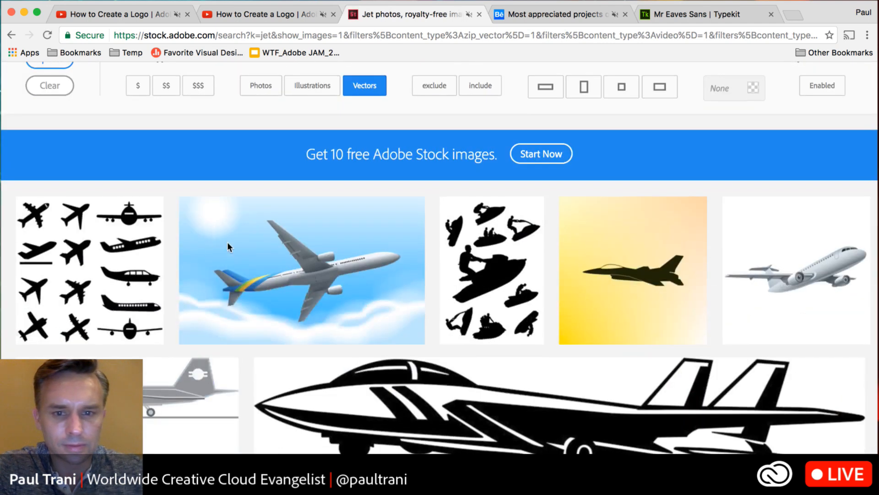
pyautogui.scroll(-5, 187, 174)
pyautogui.scroll(-3, 186, 174)
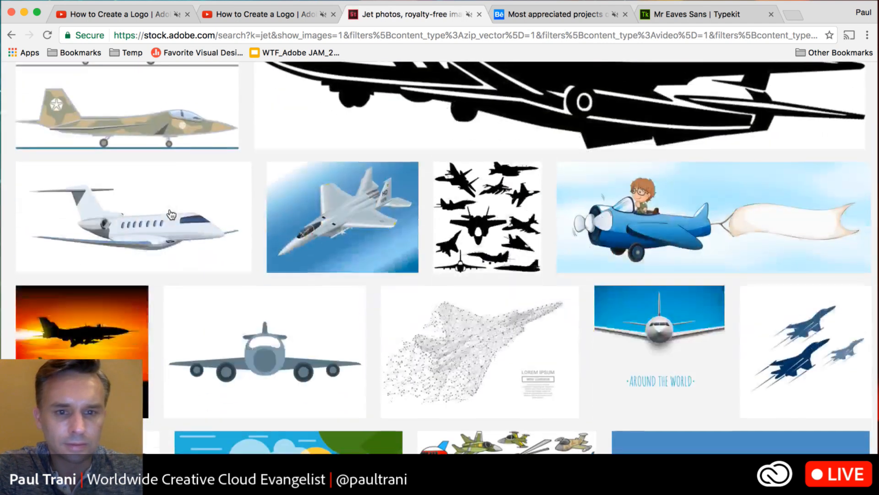
pyautogui.scroll(-8, 169, 211)
pyautogui.scroll(-10, 169, 211)
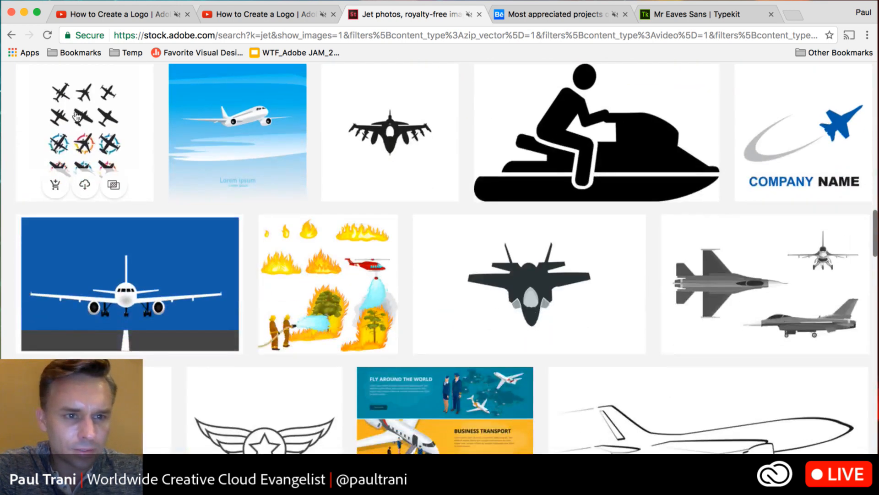
pyautogui.scroll(-8, 453, 432)
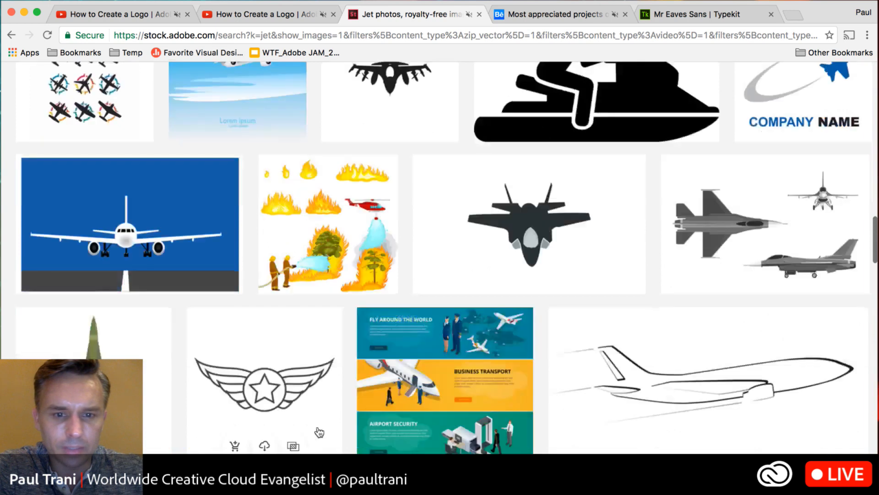
pyautogui.scroll(2, 319, 429)
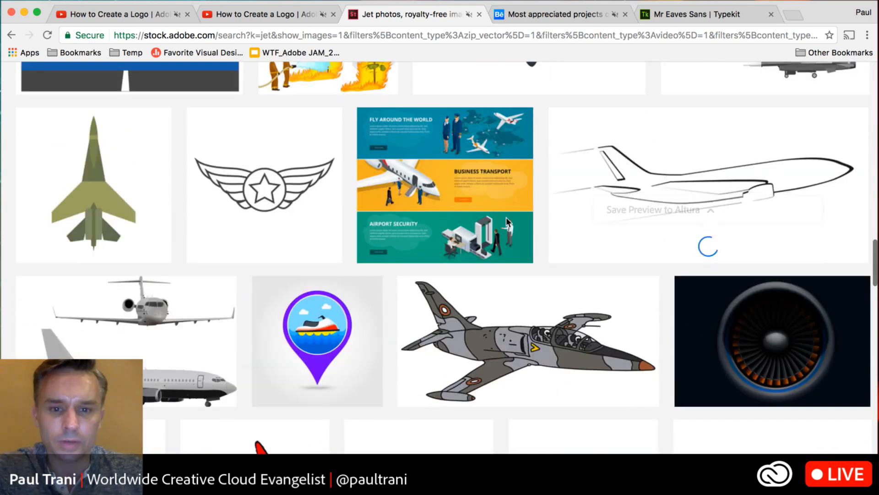
# Step: Save a preview of the gray top-view airplane silhouette set to the Altura library and look through more jet vectors
pyautogui.scroll(-5, 565, 204)
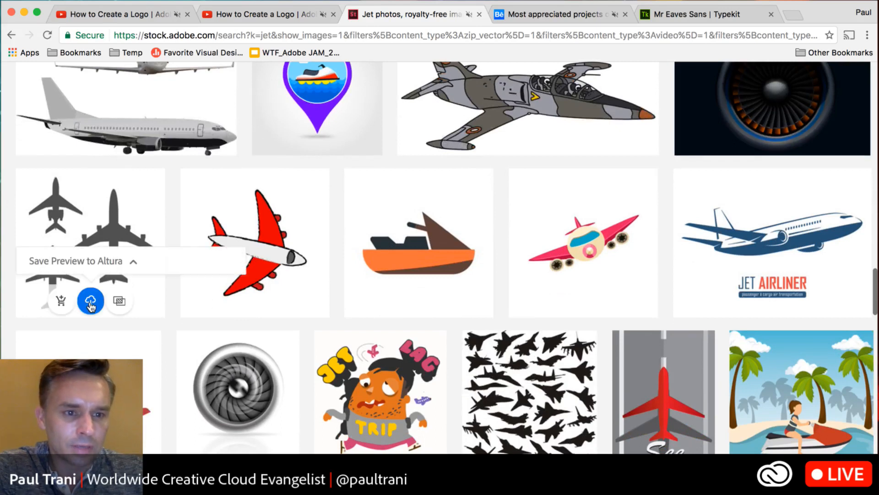
pyautogui.scroll(-1, 333, 370)
pyautogui.scroll(-4, 333, 370)
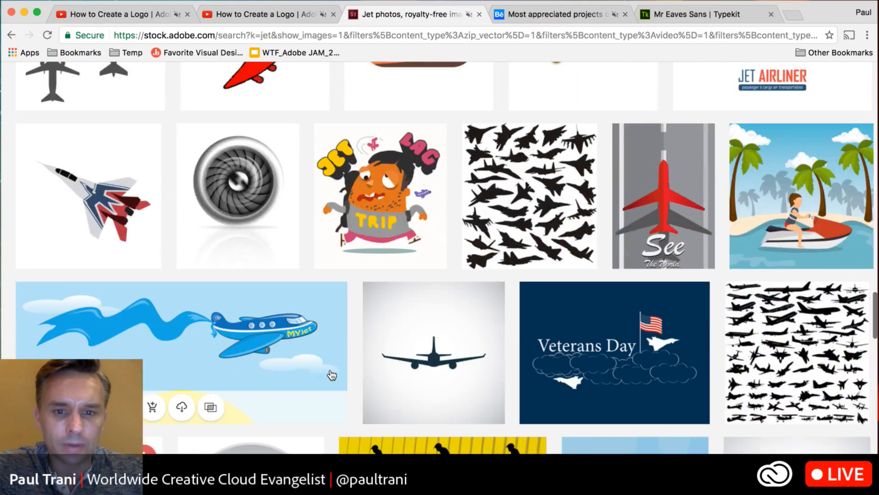
pyautogui.scroll(10, 335, 371)
pyautogui.scroll(10, 333, 370)
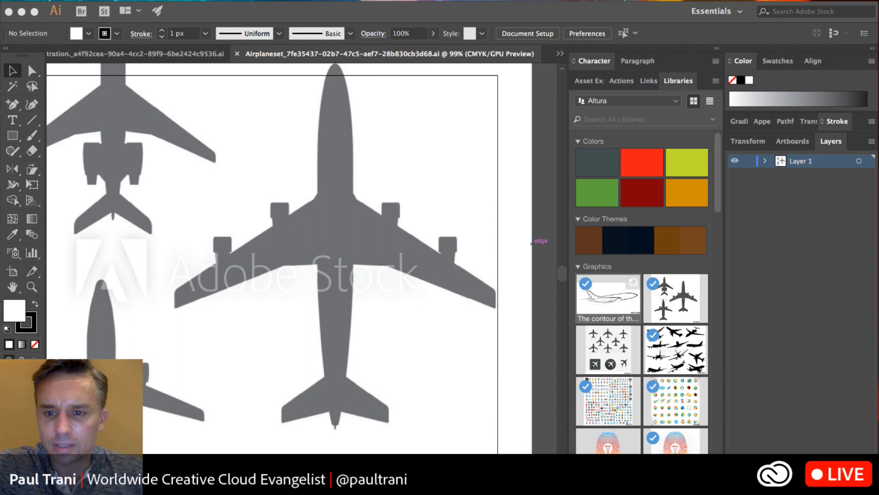
# Step: Return to the LogoDesign.ai document in Illustrator, showing the plane-tail mark, the thin A and the globe
pyautogui.click(248, 235)
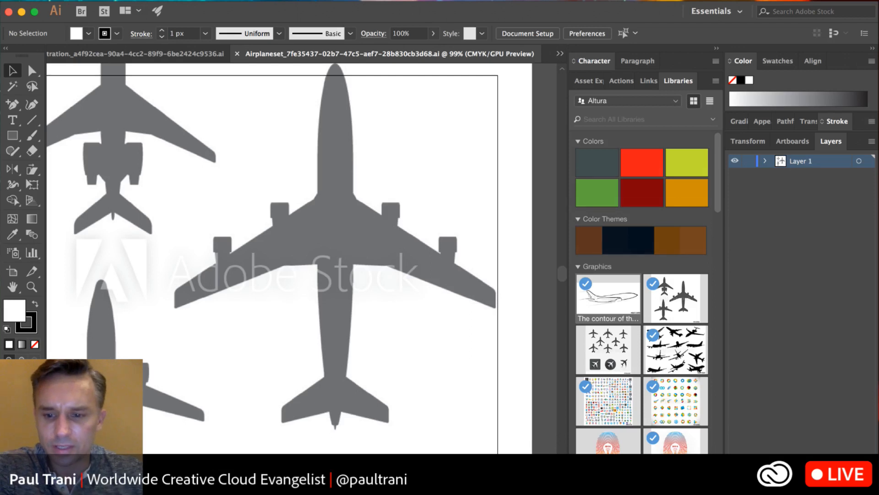
pyautogui.press('super+Tab')
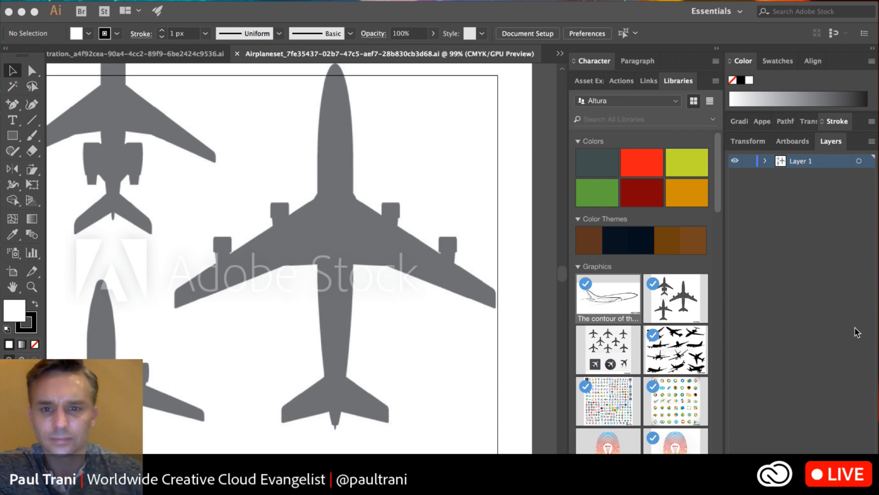
pyautogui.click(453, 361)
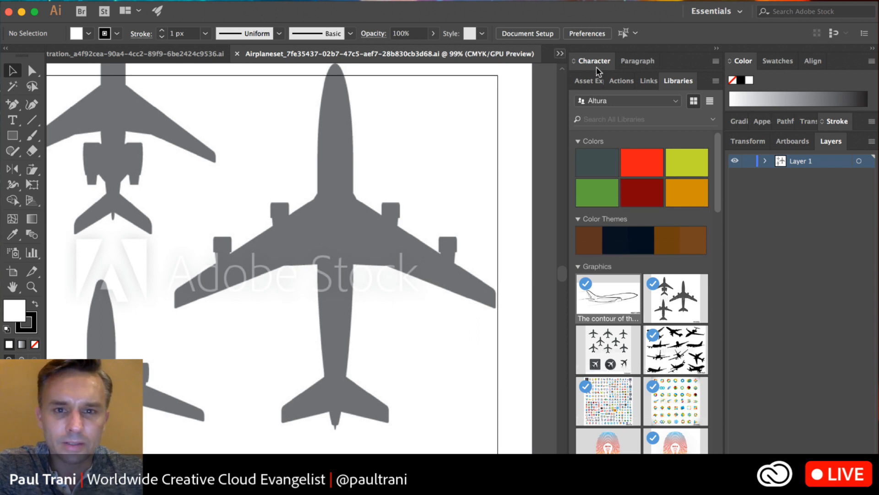
pyautogui.press('super+grave')
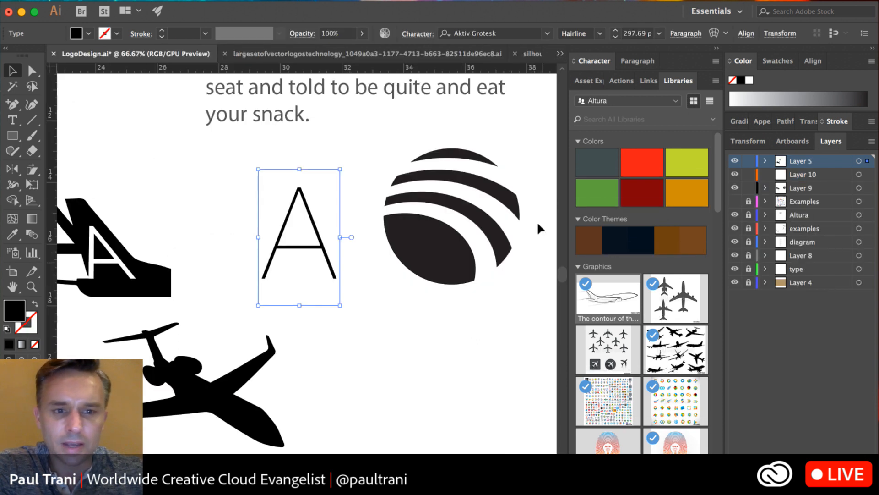
pyautogui.moveTo(248, 210); pyautogui.dragTo(281, 203)
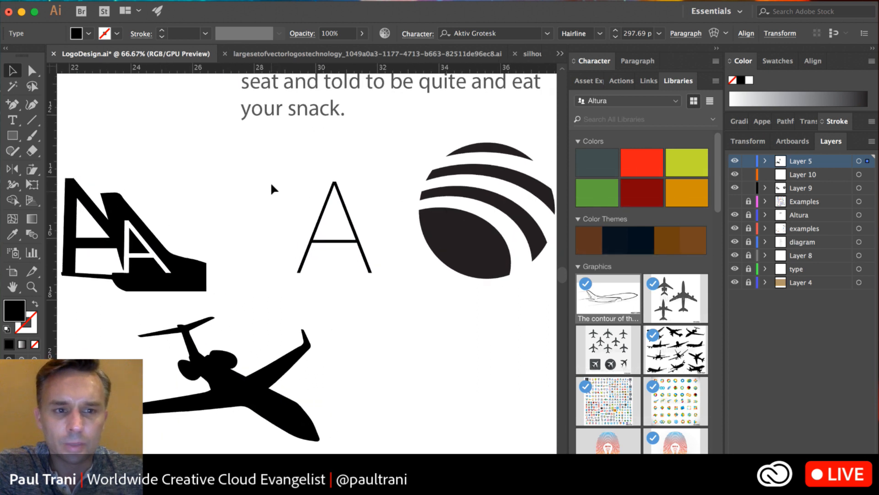
pyautogui.moveTo(595, 302); pyautogui.dragTo(405, 364)
pyautogui.moveTo(319, 348); pyautogui.dragTo(226, 291)
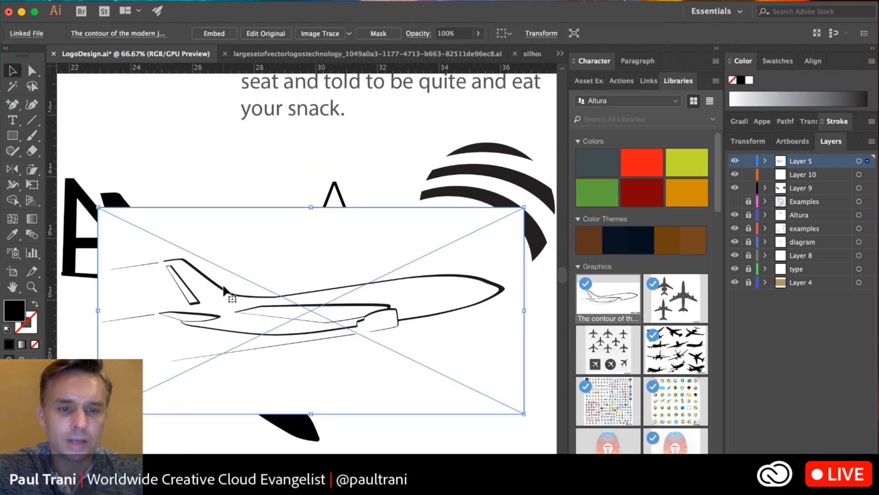
pyautogui.press('Delete')
# Step: Open the jet contour graphic from the Altura library, strip its surplus artwork and copy the jet's outline paths
pyautogui.doubleClick(619, 305)
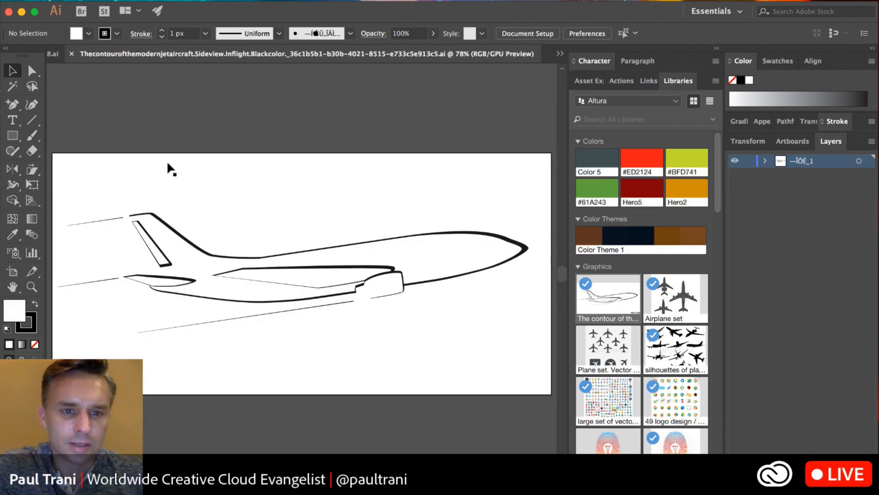
pyautogui.click(196, 242)
pyautogui.moveTo(78, 155); pyautogui.dragTo(471, 366)
pyautogui.press('Delete')
pyautogui.moveTo(106, 166); pyautogui.dragTo(490, 355)
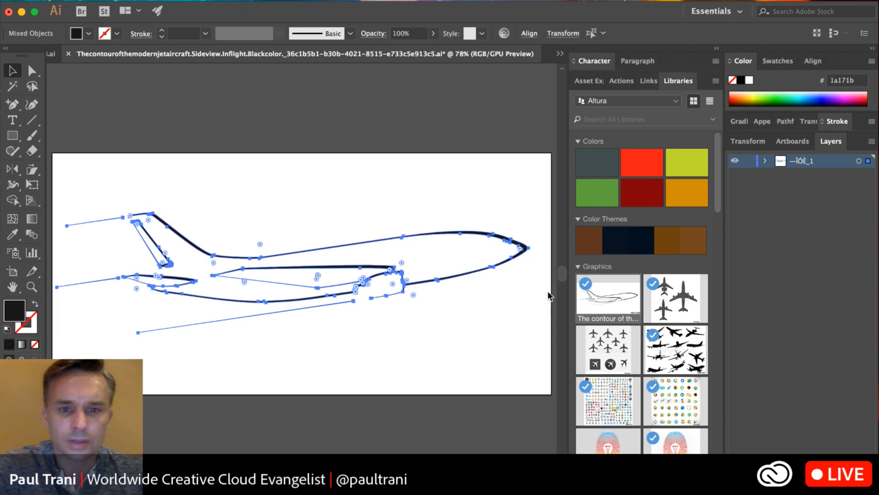
pyautogui.press('super+w')
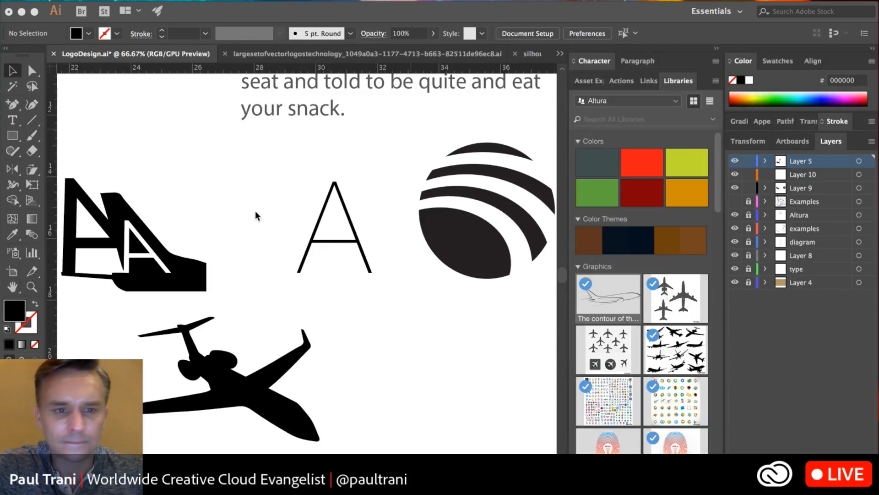
# Step: Paste the jet outline into LogoDesign.ai, shrink it and place it below the globe, beside the black jet
pyautogui.press('super+v')
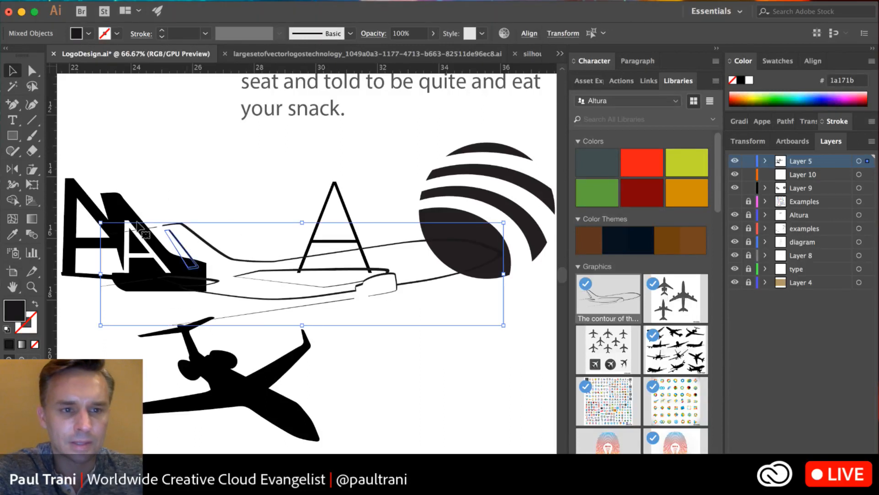
pyautogui.moveTo(100, 223); pyautogui.dragTo(215, 280)
pyautogui.moveTo(378, 281); pyautogui.dragTo(310, 342)
pyautogui.moveTo(362, 380); pyautogui.dragTo(362, 338)
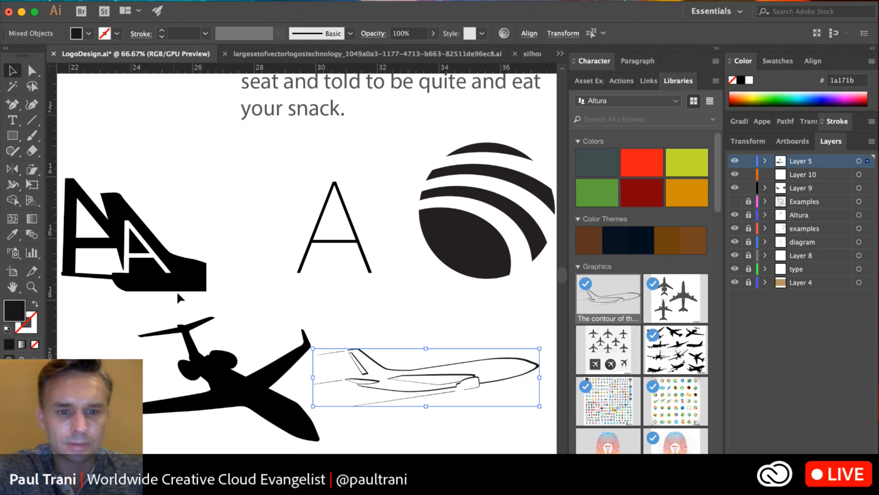
# Step: Move the black jet silhouette down and to the left, leaving space between it and the jet outline
pyautogui.click(251, 346)
pyautogui.moveTo(251, 345); pyautogui.dragTo(157, 260)
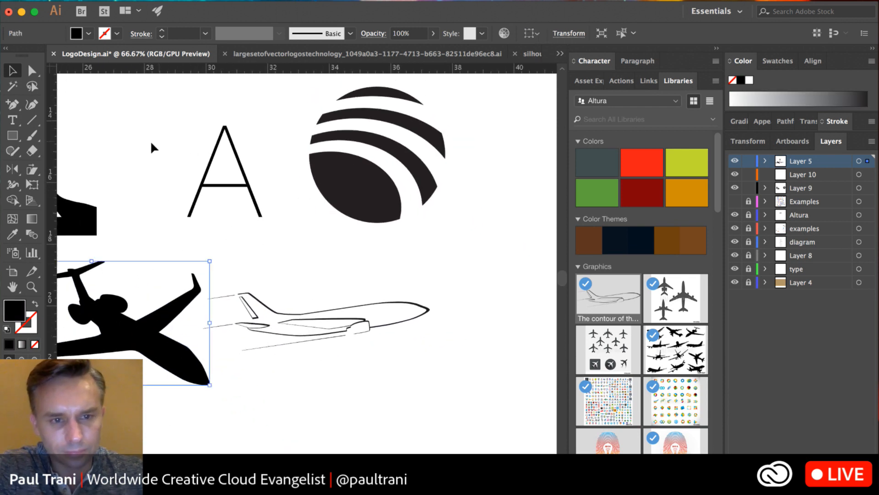
pyautogui.hscroll(-3, 173, 161)
pyautogui.moveTo(179, 163); pyautogui.dragTo(291, 113)
pyautogui.moveTo(271, 253); pyautogui.dragTo(215, 315)
pyautogui.moveTo(226, 246); pyautogui.dragTo(302, 236)
pyautogui.moveTo(273, 321); pyautogui.dragTo(264, 296)
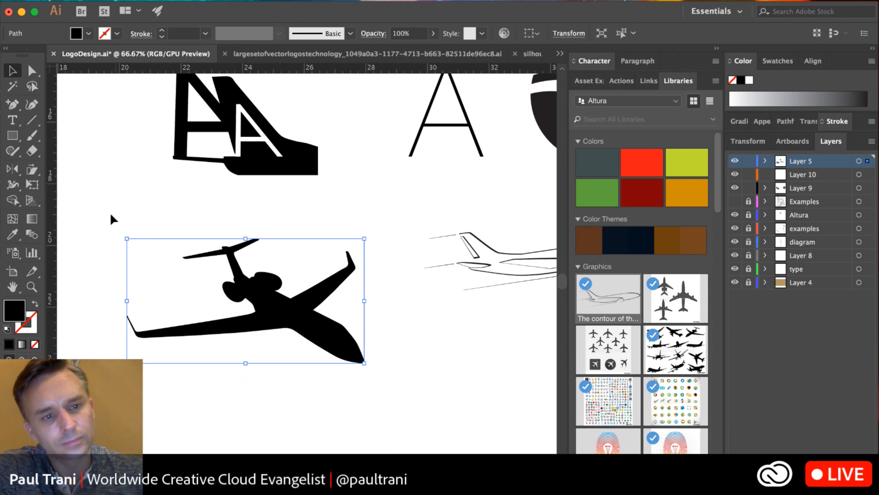
# Step: Rotate the black jet silhouette counterclockwise so its nose tilts up, and shift it further left
pyautogui.moveTo(124, 231); pyautogui.dragTo(115, 281)
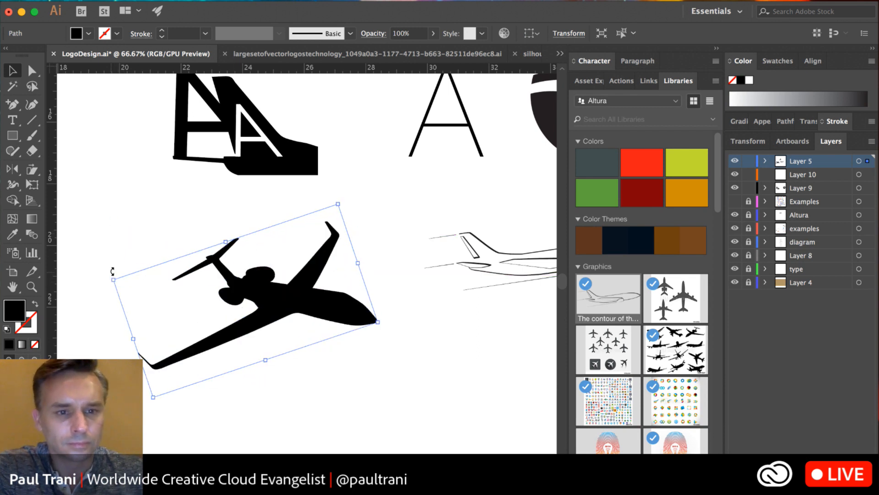
pyautogui.click(123, 213)
pyautogui.moveTo(286, 283); pyautogui.dragTo(208, 286)
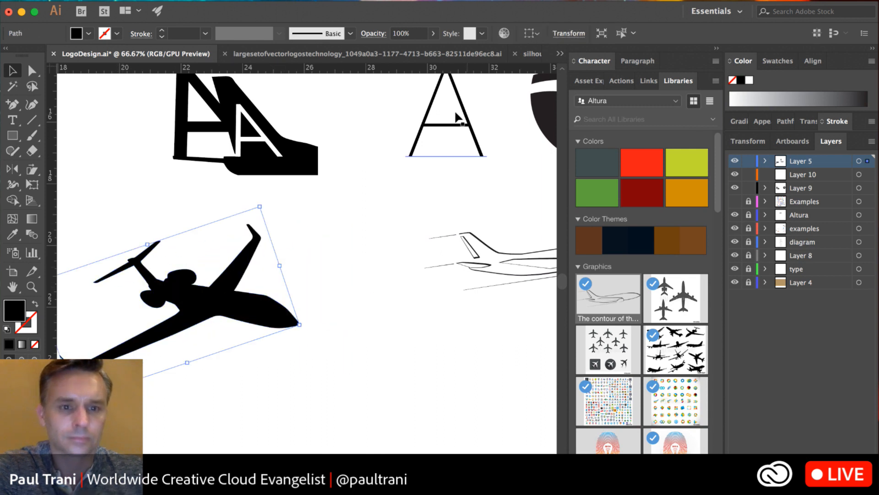
# Step: Duplicate the thin A, set the copy in Times Italic and place it against the black jet's raised wing
pyautogui.moveTo(472, 133); pyautogui.dragTo(329, 282)
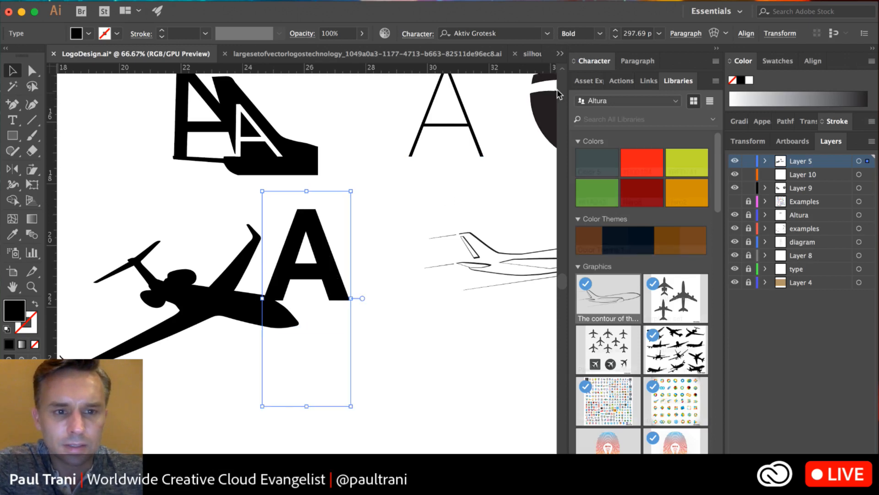
pyautogui.click(499, 35)
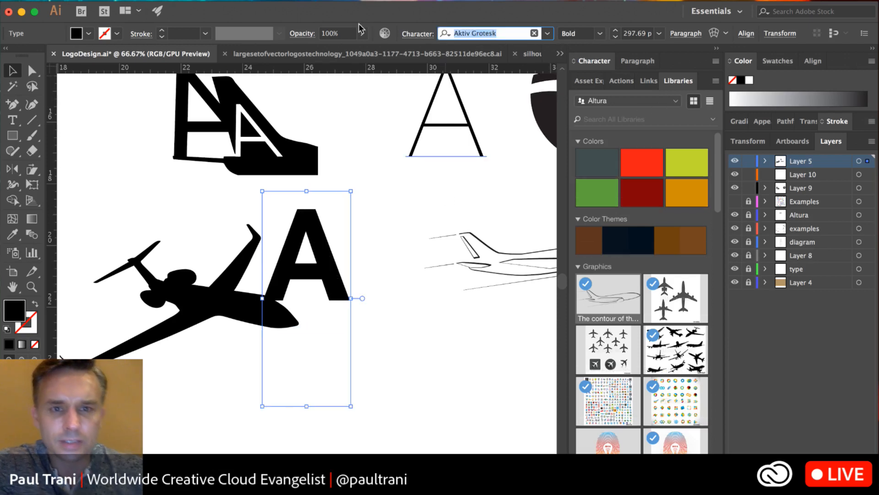
pyautogui.write('time')
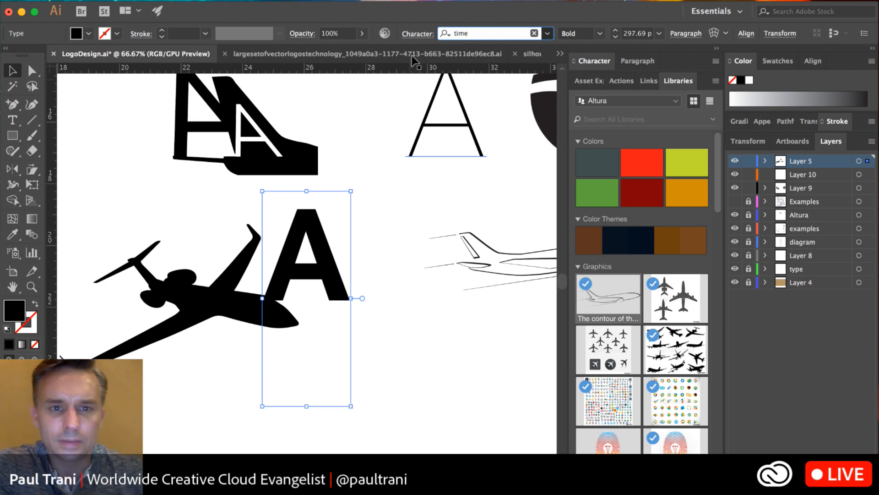
pyautogui.press('Return')
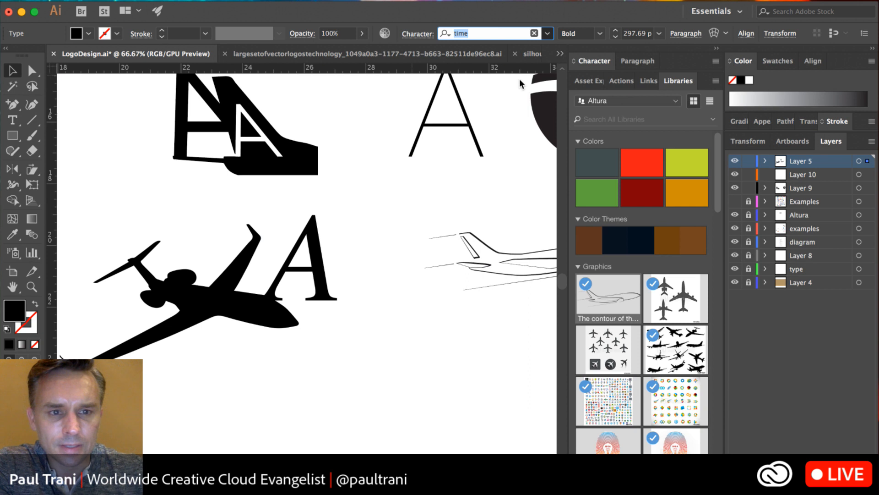
pyautogui.click(519, 79)
pyautogui.moveTo(291, 260); pyautogui.dragTo(266, 254)
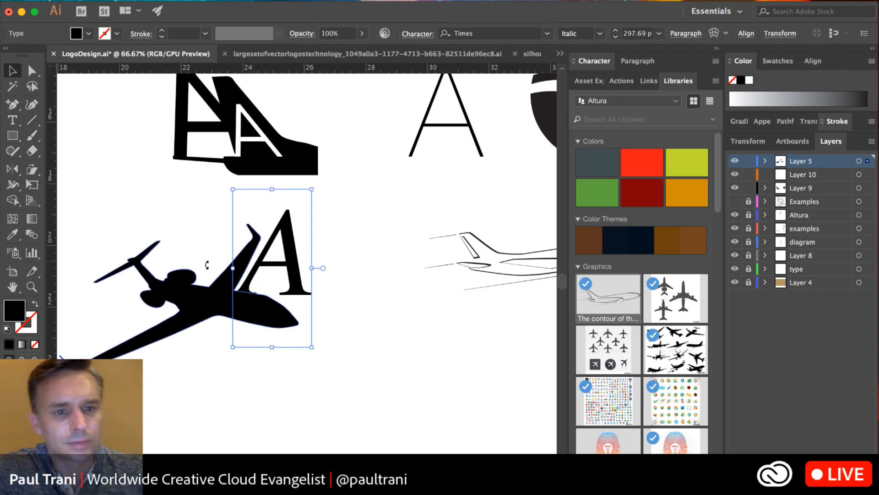
# Step: Nudge the italic A down slightly against the black jet's raised wing and deselect it
pyautogui.press('Down')
pyautogui.press('Down')
pyautogui.click(159, 189)
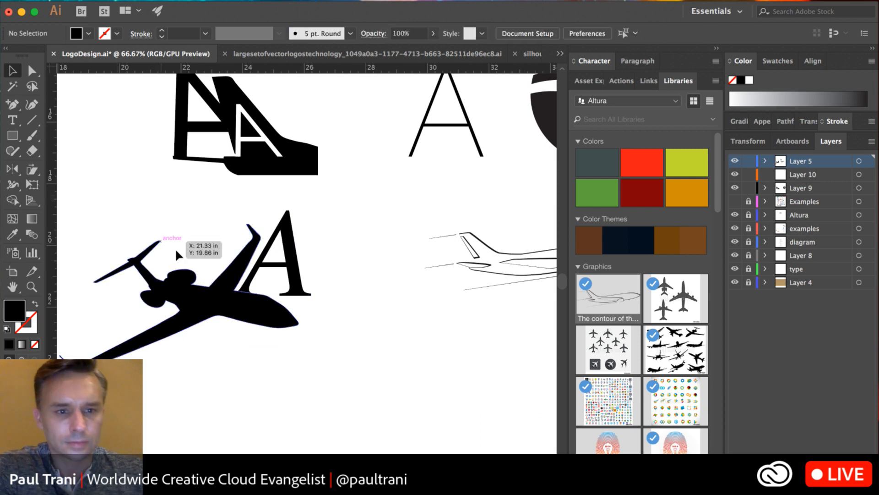
# Step: Draw a rectangle over the italic A and the jet's front section, and use it as a clipping mask for the jet silhouette
pyautogui.click(11, 134)
pyautogui.moveTo(155, 193); pyautogui.dragTo(346, 332)
pyautogui.click(13, 71)
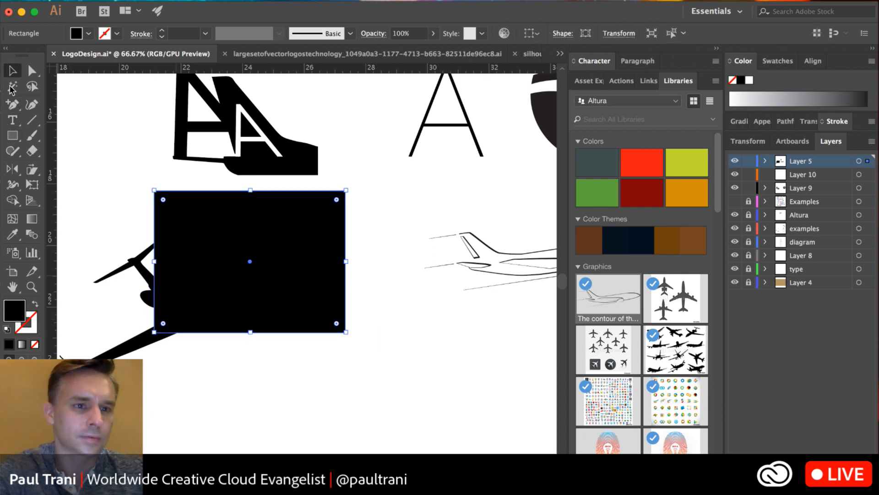
pyautogui.keyDown('shift'); pyautogui.click(161, 333); pyautogui.keyUp('shift')
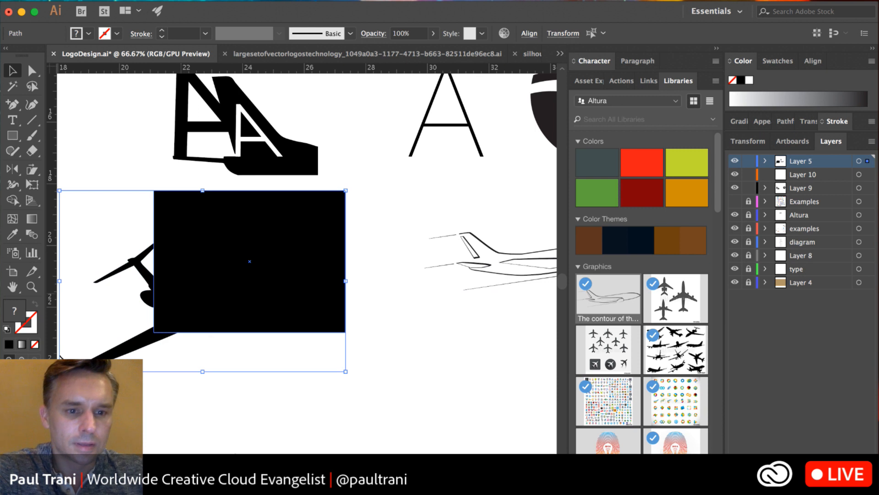
pyautogui.press('super+7')
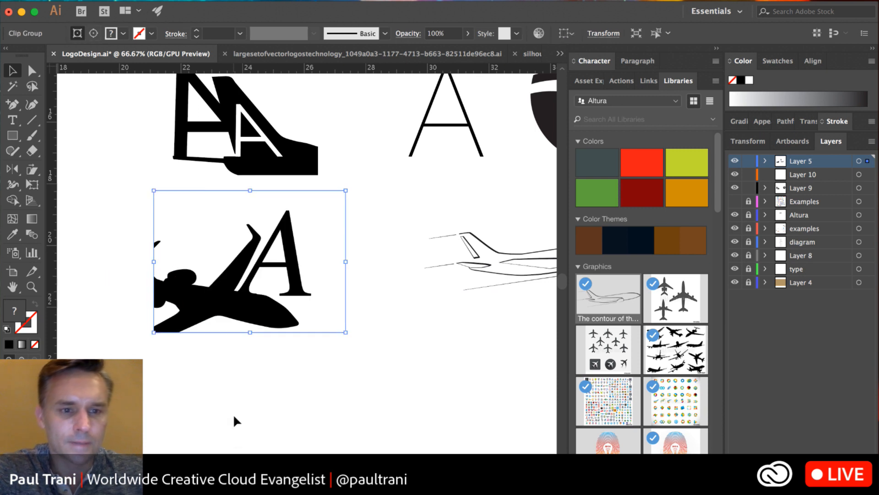
pyautogui.click(326, 389)
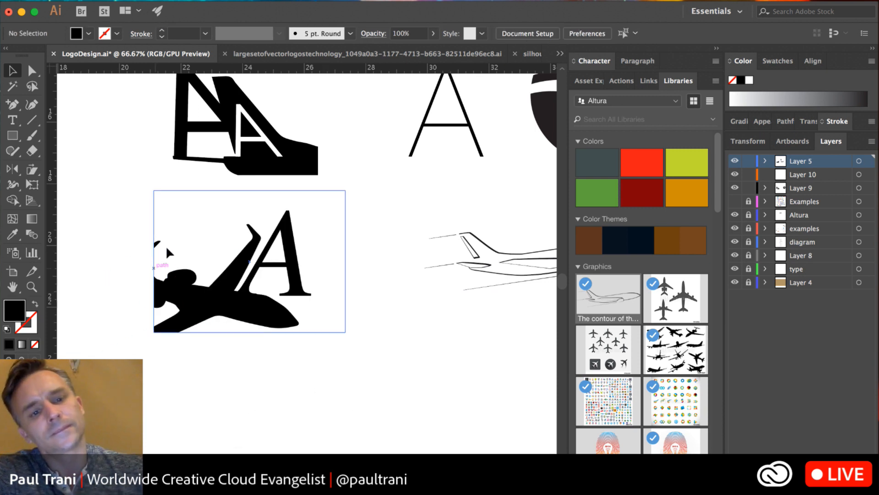
# Step: Isolate the clip group and narrow the mask from its left side so only the jet's raised wing and nose show
pyautogui.click(154, 206)
pyautogui.doubleClick(154, 207)
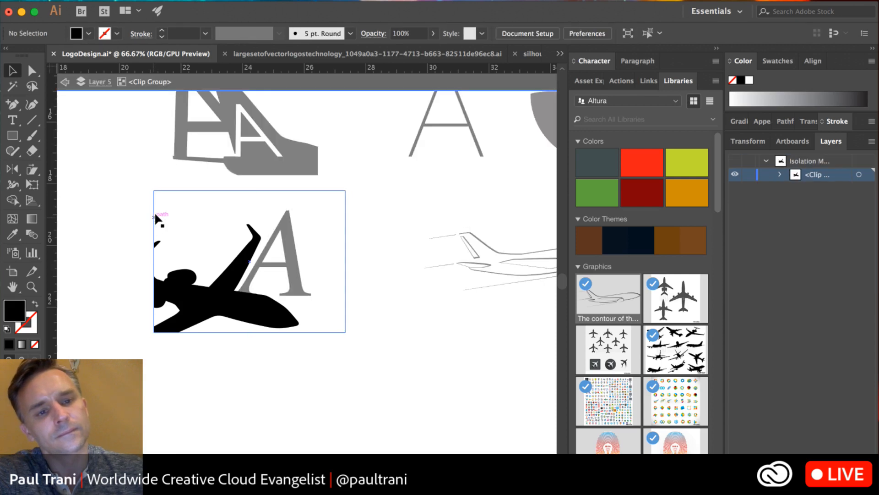
pyautogui.click(154, 272)
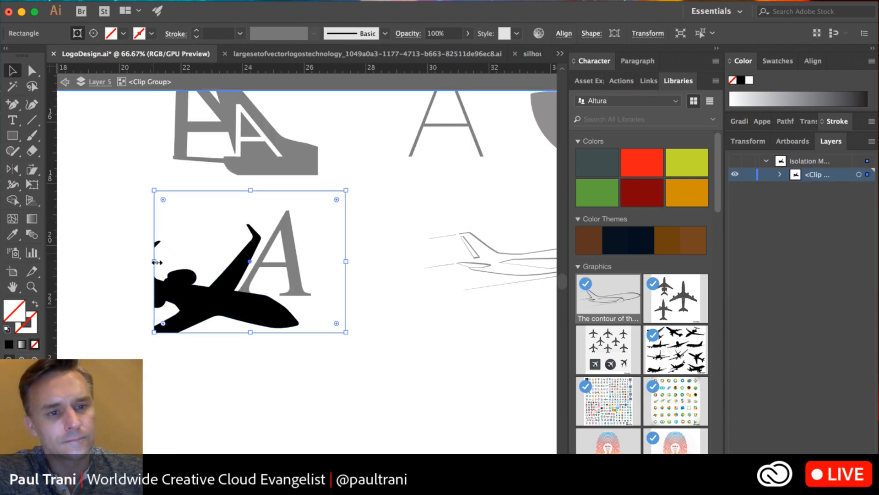
pyautogui.moveTo(157, 261); pyautogui.dragTo(202, 261)
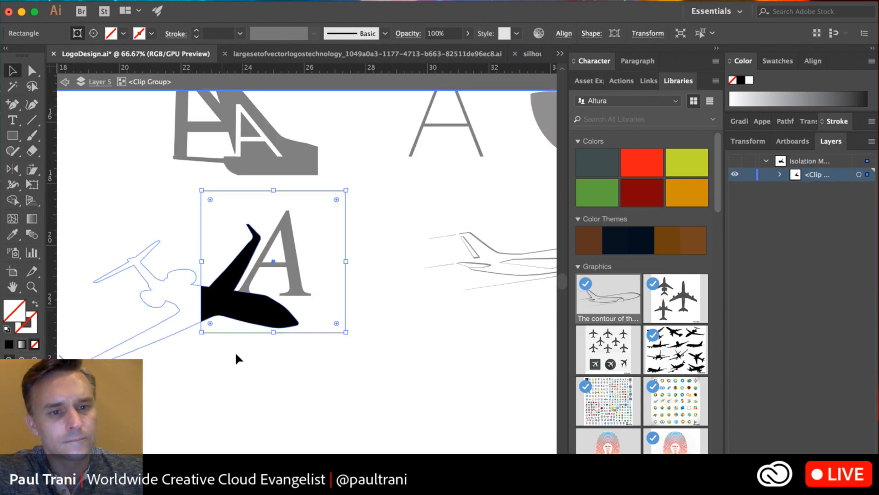
pyautogui.moveTo(274, 325); pyautogui.dragTo(274, 322)
pyautogui.click(315, 395)
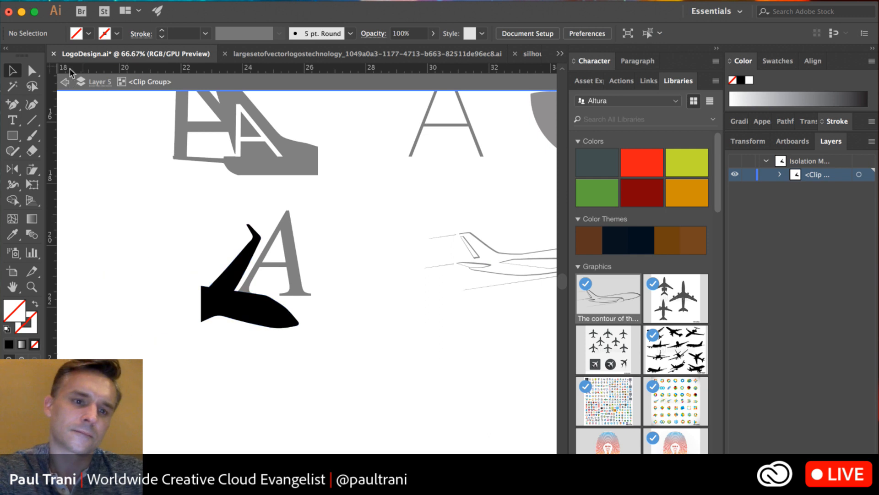
pyautogui.click(66, 83)
# Step: Open the 49 logo design elements graphic from the Altura library and copy the four-stripe multicoloured wing symbol
pyautogui.hscroll(5, 309, 251)
pyautogui.scroll(2, 308, 251)
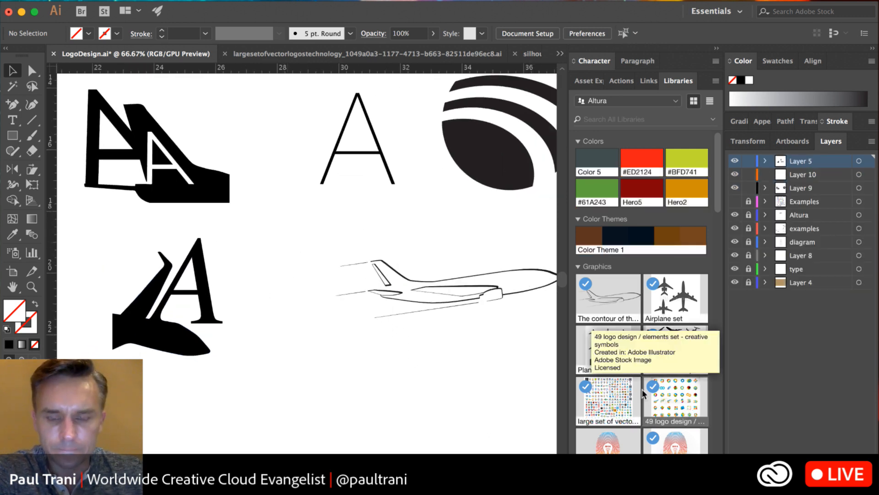
pyautogui.doubleClick(667, 406)
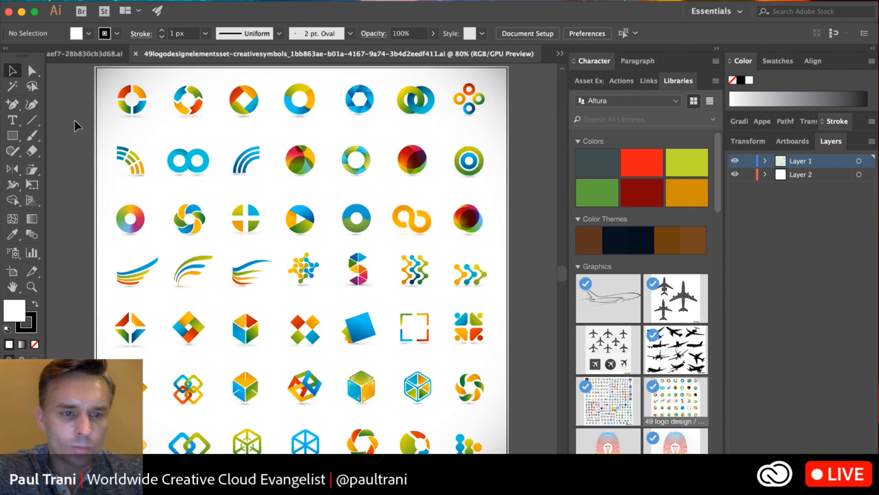
pyautogui.click(133, 270)
pyautogui.click(76, 58)
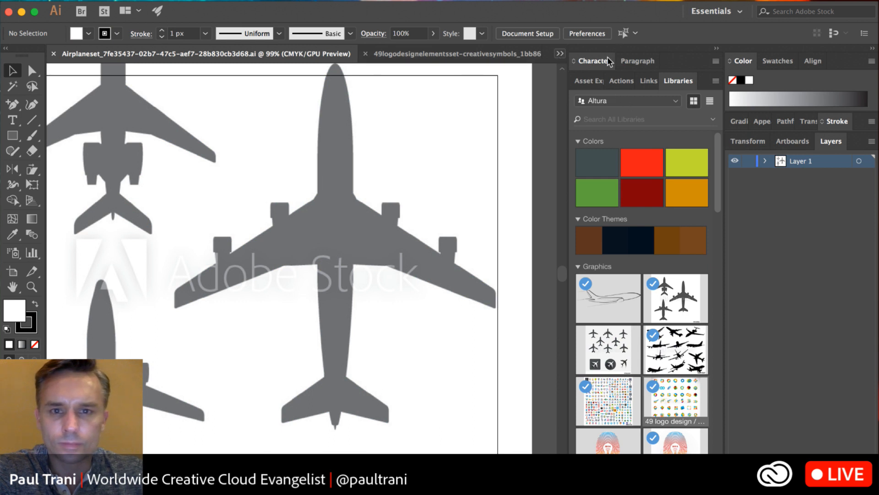
# Step: Paste the striped wing symbol into LogoDesign.ai, enlarge it and place it below the jet outline
pyautogui.click(621, 52)
pyautogui.press('super+v')
pyautogui.moveTo(324, 287); pyautogui.dragTo(475, 428)
pyautogui.moveTo(368, 333); pyautogui.dragTo(400, 403)
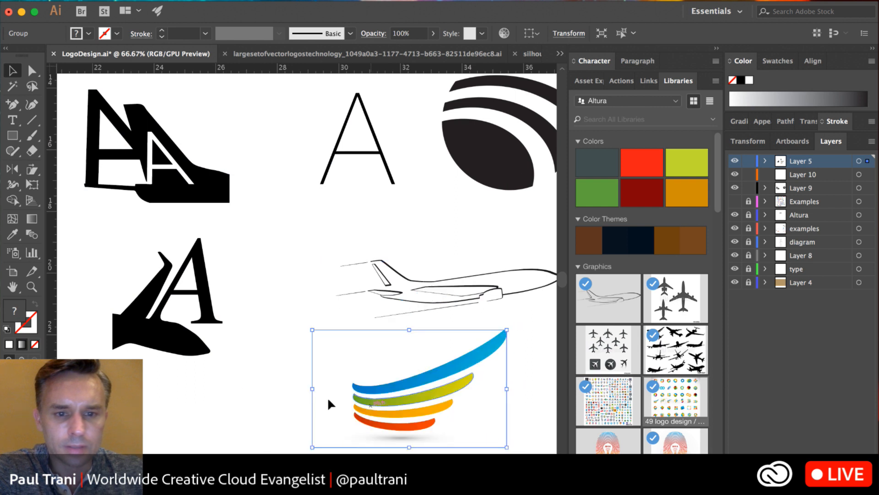
pyautogui.click(300, 416)
pyautogui.click(359, 433)
pyautogui.press('Delete')
pyautogui.press('super+z')
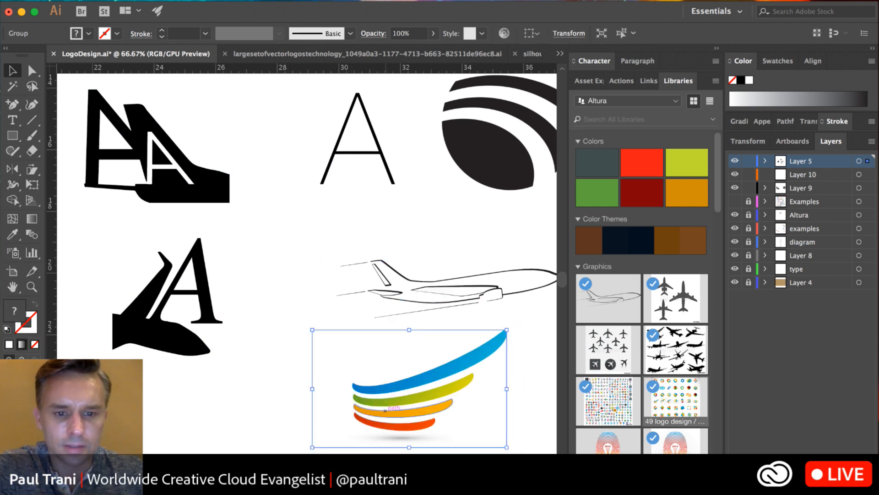
# Step: Ungroup the striped wing symbol and delete the shadow beneath it
pyautogui.press('super+shift+g')
pyautogui.click(257, 415)
pyautogui.click(374, 433)
pyautogui.press('Delete')
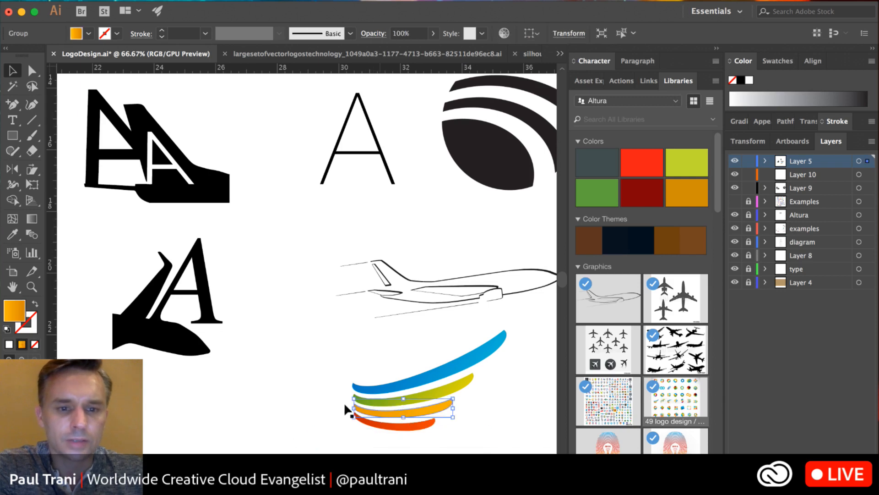
# Step: Fill all four wing stripes with the dark navy 07121f from Color Theme 1
pyautogui.moveTo(306, 380); pyautogui.dragTo(407, 435)
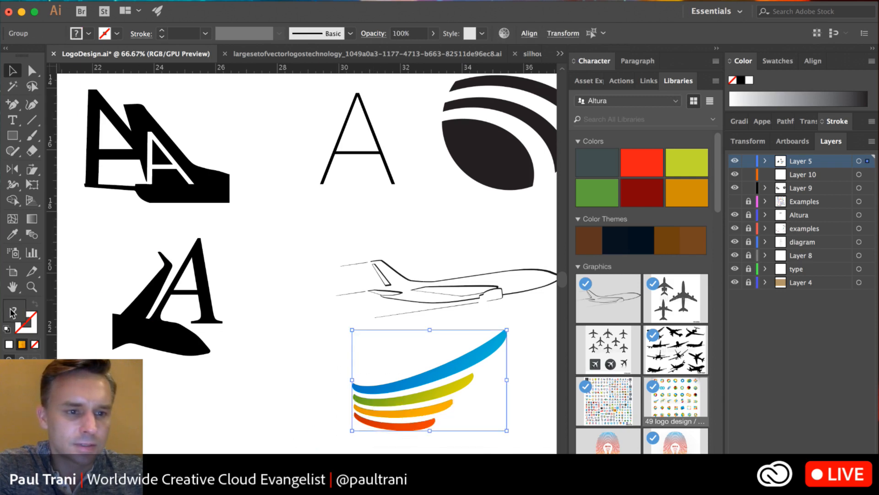
pyautogui.press('super+z')
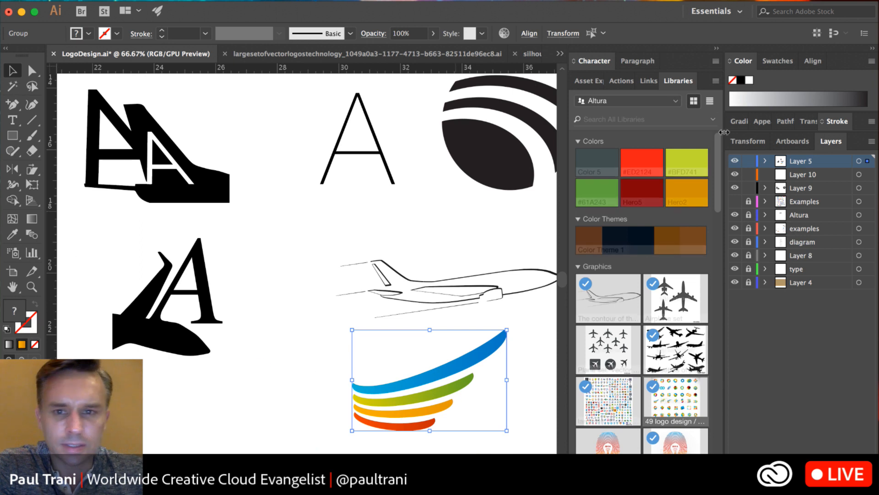
pyautogui.click(603, 233)
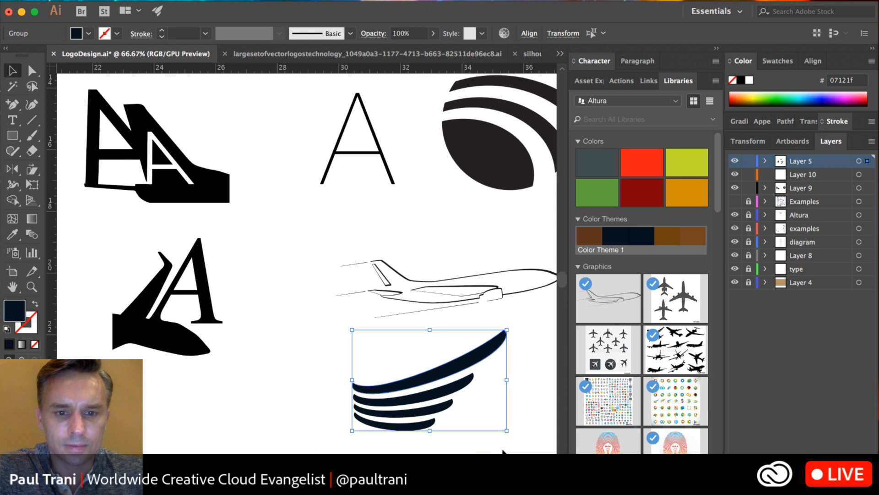
# Step: Duplicate the Times Italic A, set the copy in Mr Eaves Mod OT Bold Italic and place it against the striped wing's left end
pyautogui.click(337, 151)
pyautogui.moveTo(201, 265); pyautogui.dragTo(334, 358)
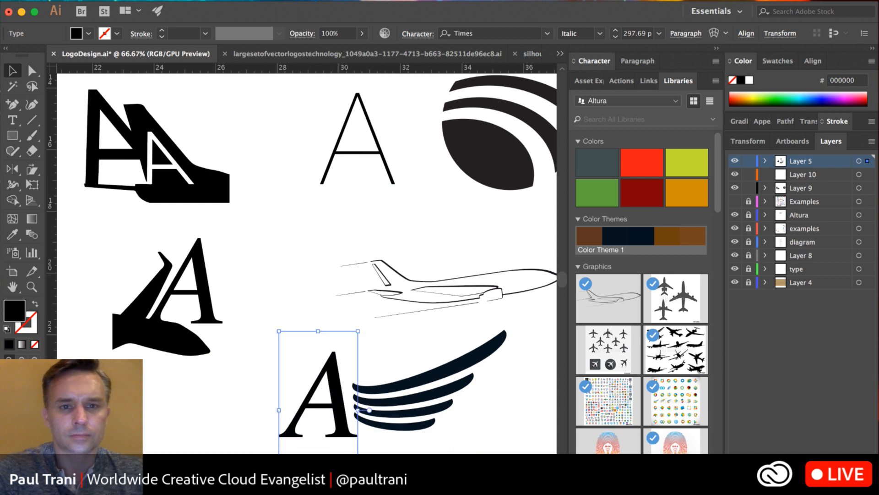
pyautogui.click(495, 37)
pyautogui.write('H')
pyautogui.press('BackSpace')
pyautogui.write('mr')
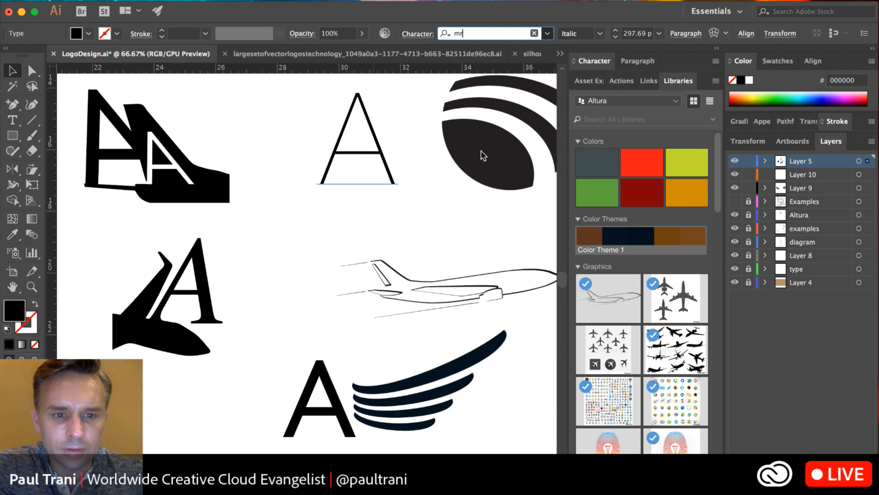
pyautogui.click(485, 166)
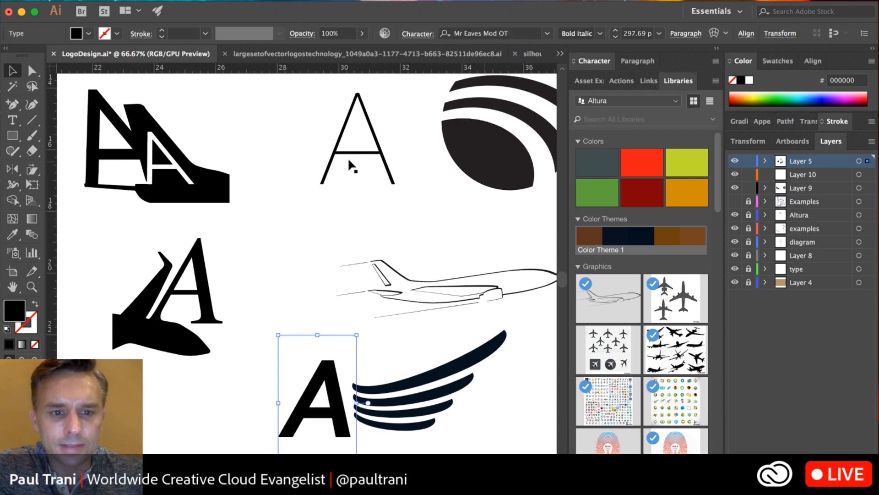
pyautogui.moveTo(321, 367); pyautogui.dragTo(326, 365)
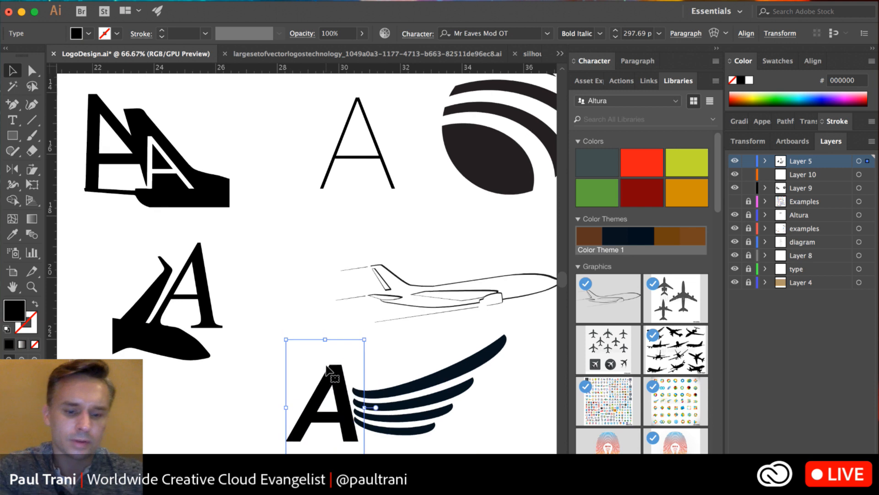
# Step: Give the A beside the wing a 6 px stroke with round caps and round corners
pyautogui.press('super+1')
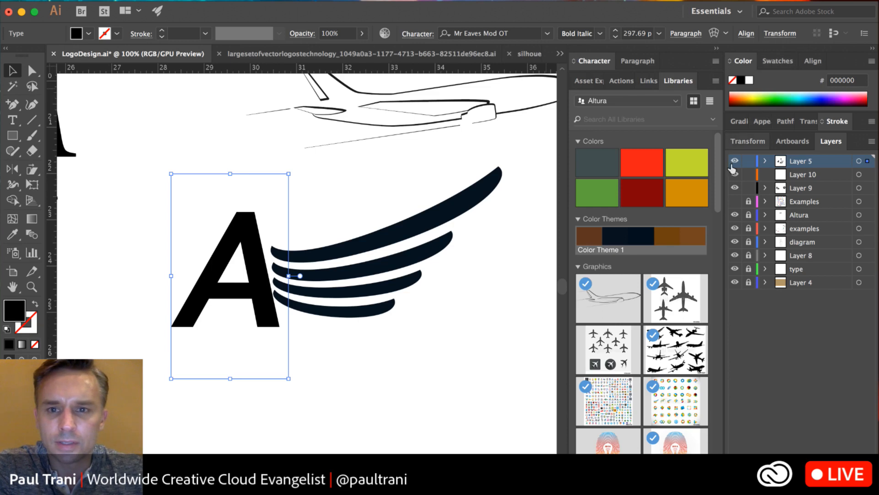
pyautogui.click(785, 122)
pyautogui.click(837, 121)
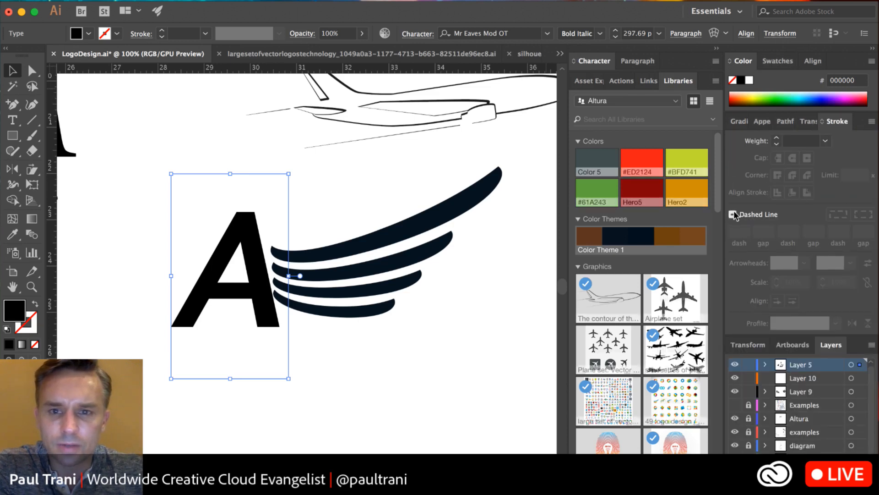
pyautogui.click(777, 138)
pyautogui.click(777, 138)
pyautogui.click(777, 138)
pyautogui.click(777, 138)
pyautogui.click(777, 139)
pyautogui.click(777, 138)
pyautogui.click(792, 158)
pyautogui.click(792, 175)
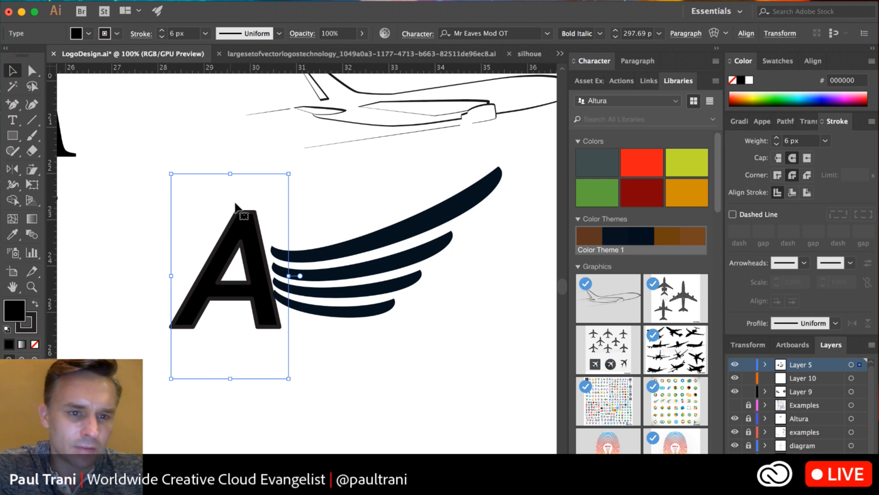
# Step: Increase the A's stroke to 10 px and fill the letter with the dark navy 07121f from Color Theme 1
pyautogui.click(777, 139)
pyautogui.click(777, 138)
pyautogui.click(777, 138)
pyautogui.click(777, 138)
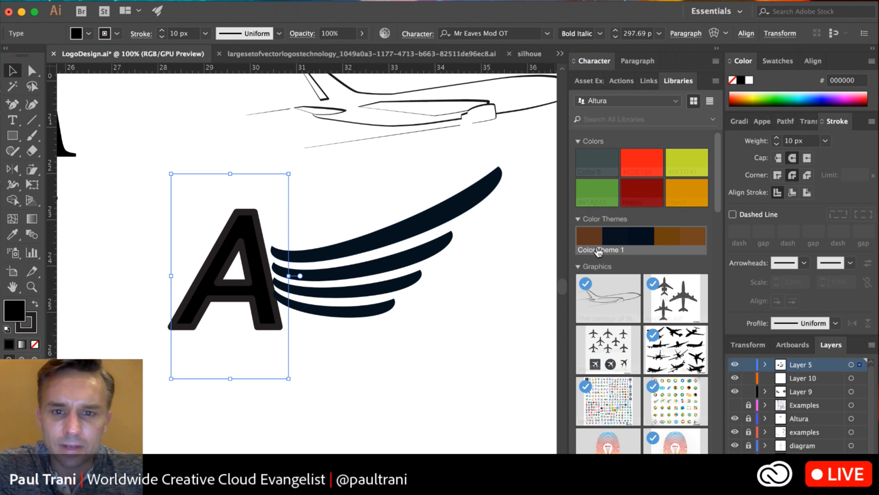
pyautogui.click(628, 236)
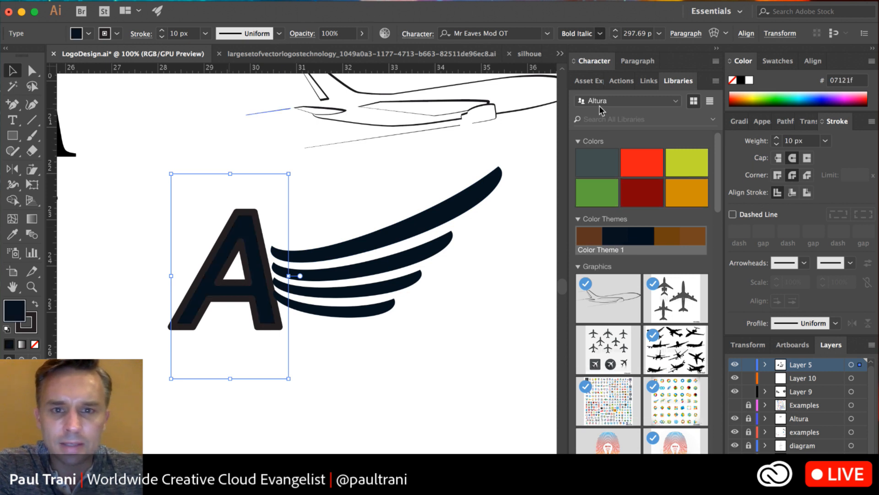
# Step: Switch the A to the Book Italic style and thicken its stroke to 14 px
pyautogui.click(600, 114)
pyautogui.click(776, 138)
pyautogui.click(777, 138)
pyautogui.click(776, 138)
pyautogui.click(777, 138)
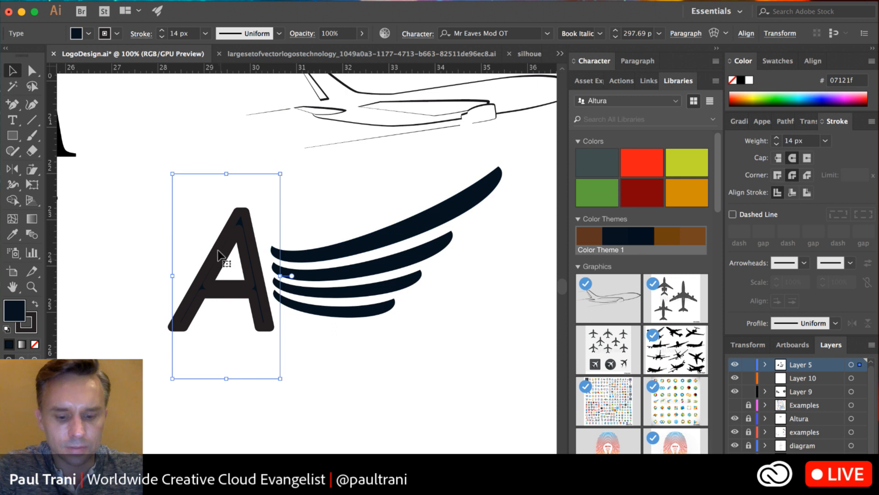
# Step: Move the Book Italic A slightly up and fine-tune its position so it sits close to the wing stripes
pyautogui.moveTo(222, 289); pyautogui.dragTo(229, 285)
pyautogui.press('Down')
pyautogui.press('Down')
pyautogui.press('Left')
pyautogui.press('Left')
pyautogui.press('Left')
pyautogui.press('Left')
pyautogui.press('Left')
pyautogui.press('Left')
pyautogui.press('Left')
pyautogui.press('Left')
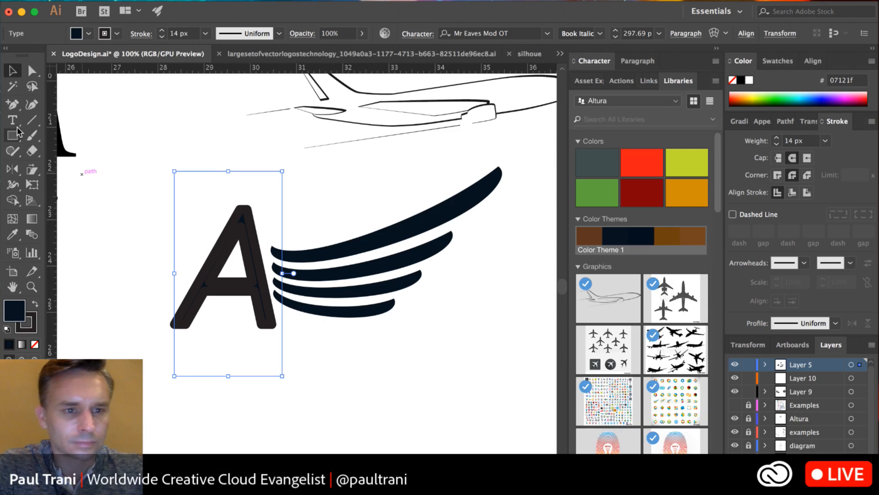
# Step: Shear the A from its lower-left corner to slant it further right, and nudge it left away from the wing stripes
pyautogui.click(12, 169)
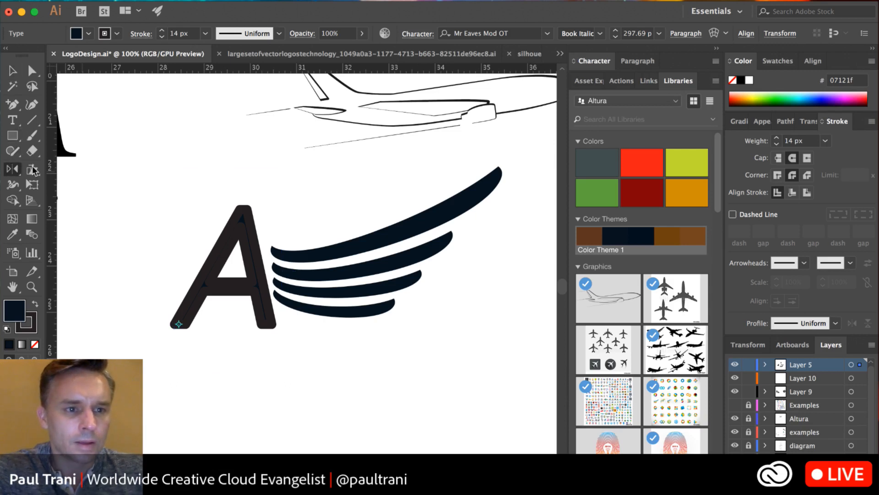
pyautogui.click(35, 170)
pyautogui.moveTo(181, 182)
pyautogui.mouseDown()
pyautogui.moveTo(196, 177)
pyautogui.moveTo(187, 193)
pyautogui.mouseUp()
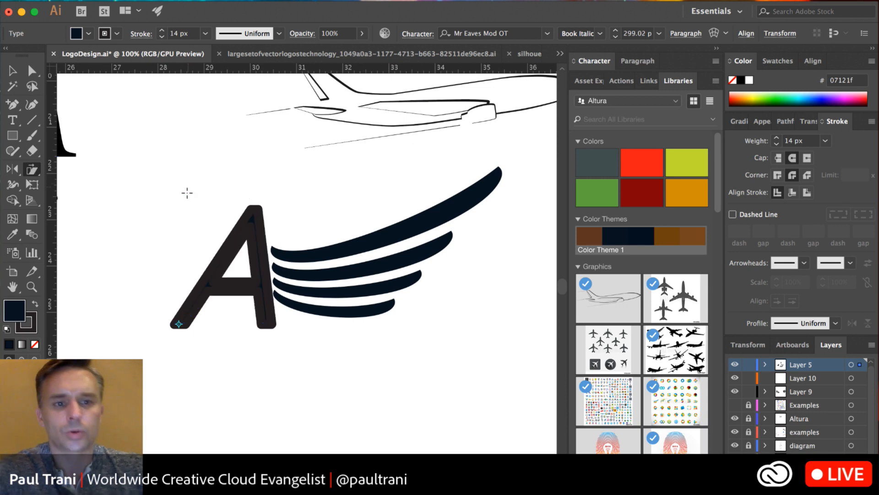
pyautogui.press('Left')
pyautogui.press('Left')
pyautogui.press('Left')
pyautogui.press('Left')
pyautogui.press('Left')
pyautogui.press('Left')
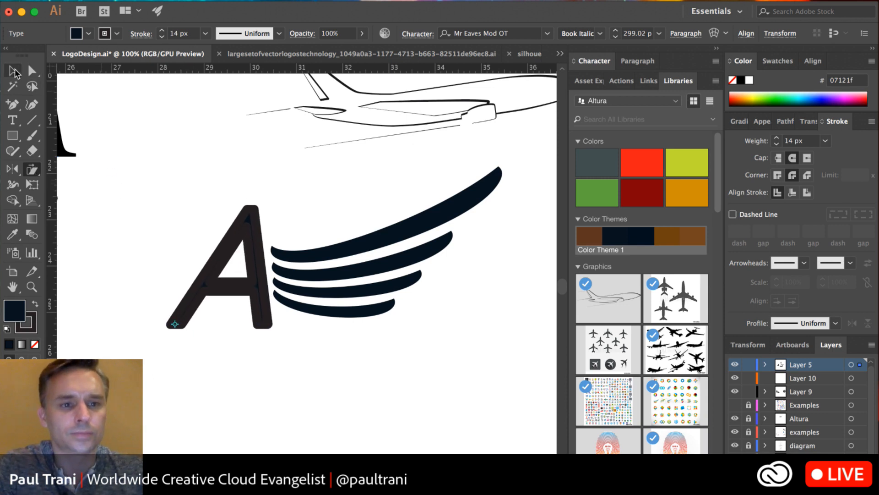
pyautogui.click(13, 72)
pyautogui.click(102, 193)
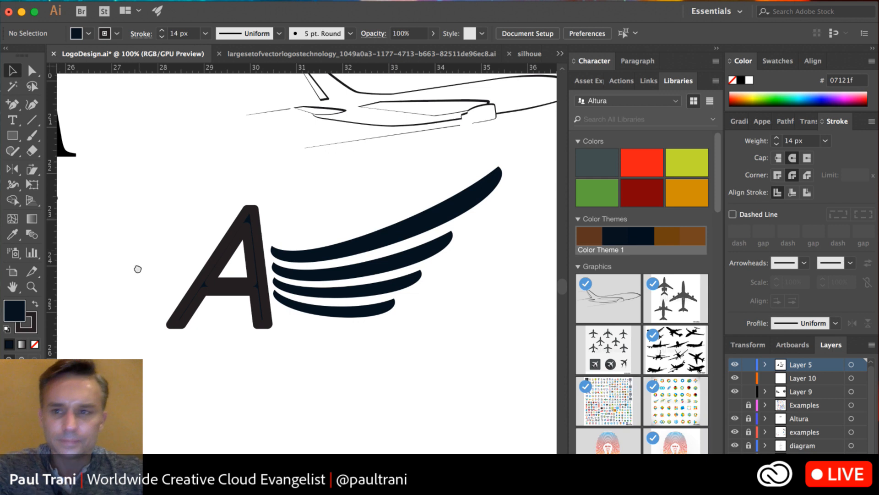
pyautogui.scroll(3, 137, 270)
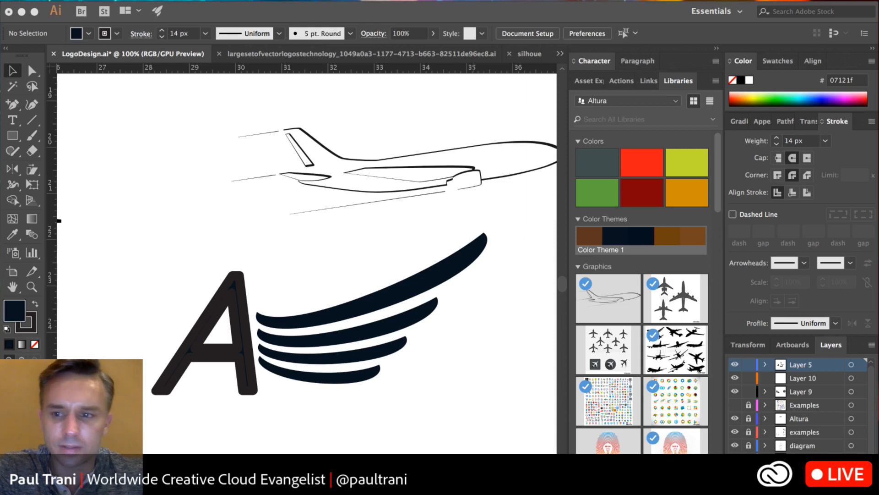
pyautogui.moveTo(328, 435); pyautogui.dragTo(302, 402)
pyautogui.press('super+minus')
pyautogui.press('super+minus')
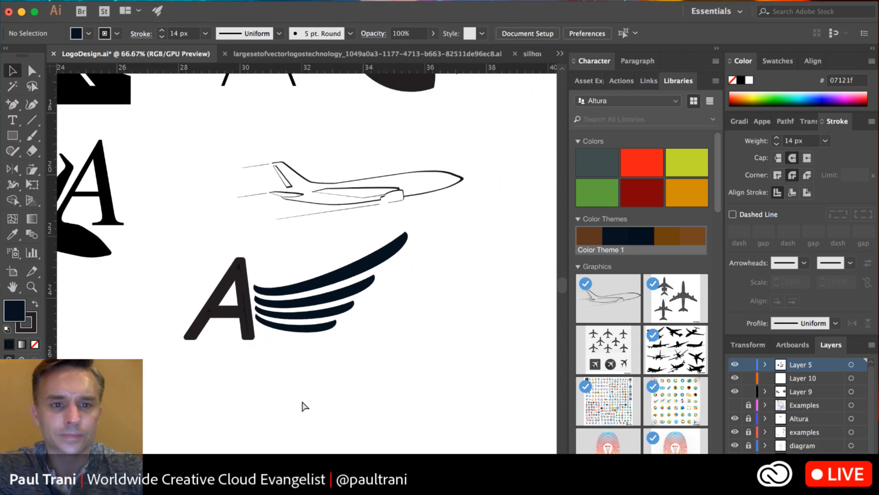
# Step: Move the slanted A slightly up and scale it down a little beside the wing stripes
pyautogui.moveTo(353, 393); pyautogui.dragTo(389, 448)
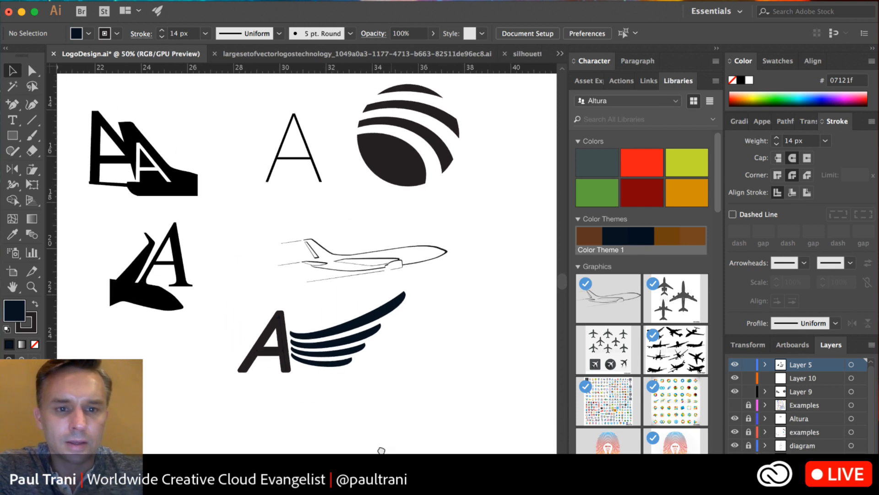
pyautogui.moveTo(227, 282); pyautogui.dragTo(232, 261)
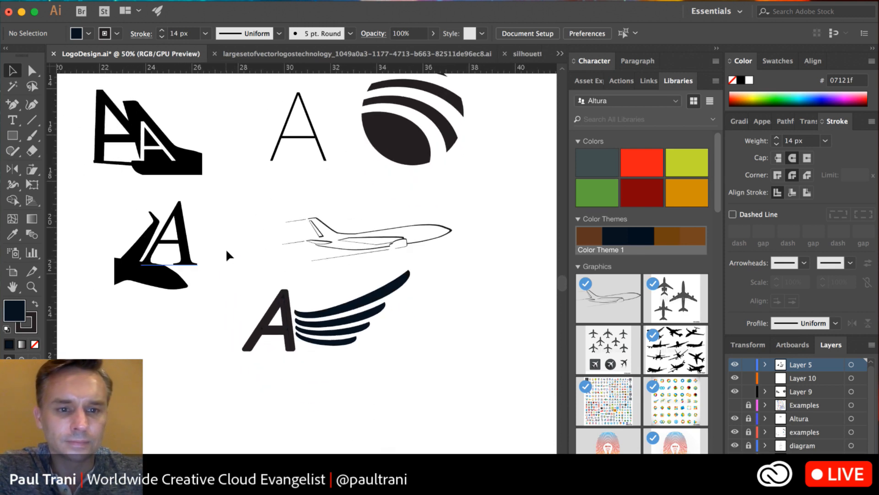
pyautogui.moveTo(266, 322); pyautogui.dragTo(266, 317)
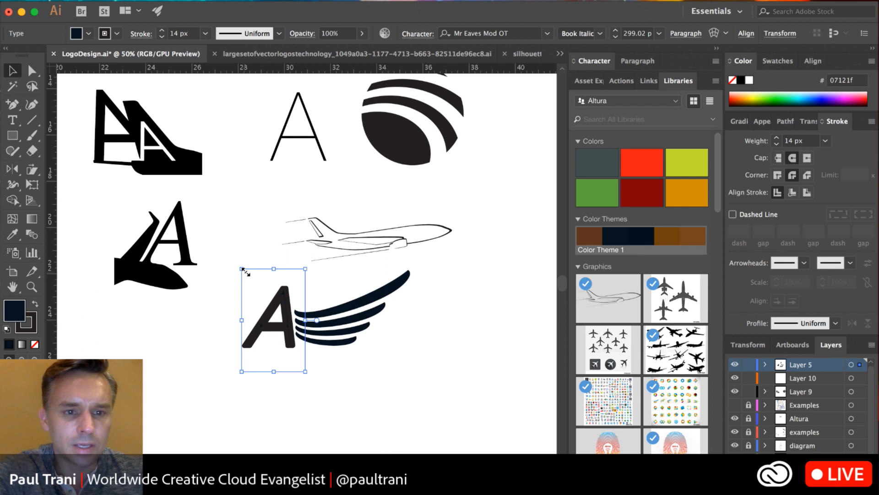
pyautogui.click(211, 323)
pyautogui.scroll(5, 157, 181)
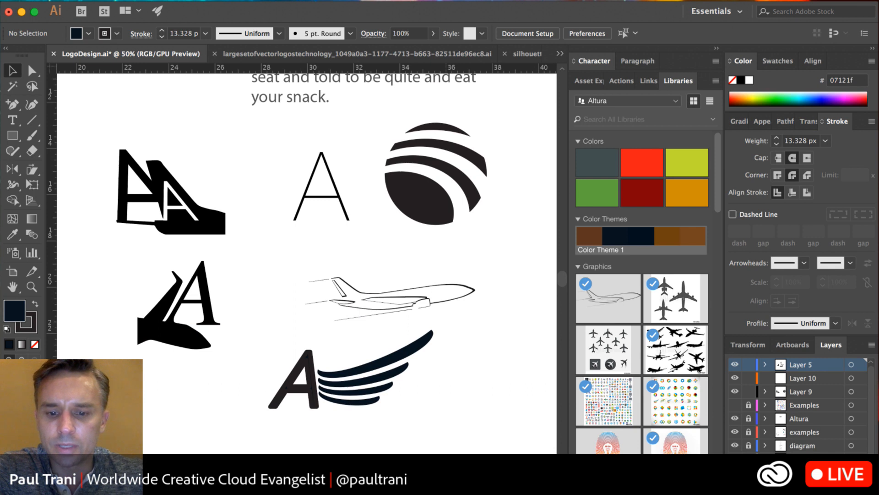
pyautogui.press('super+Tab')
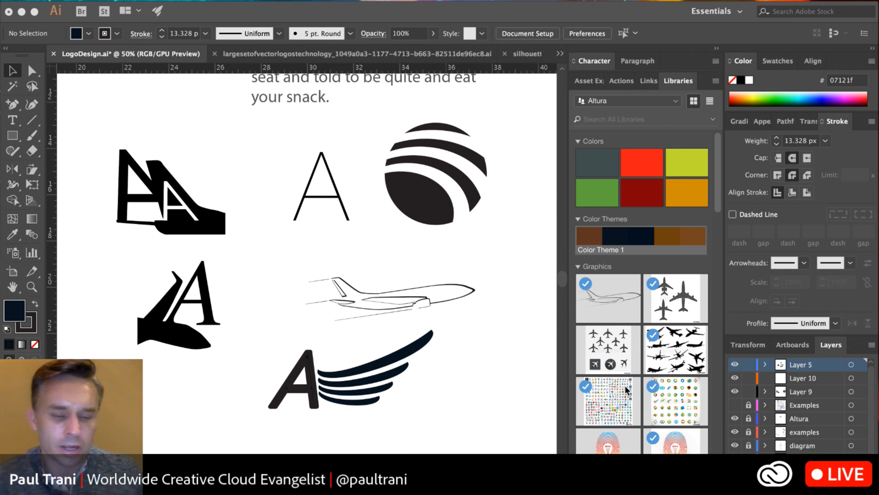
pyautogui.click(258, 120)
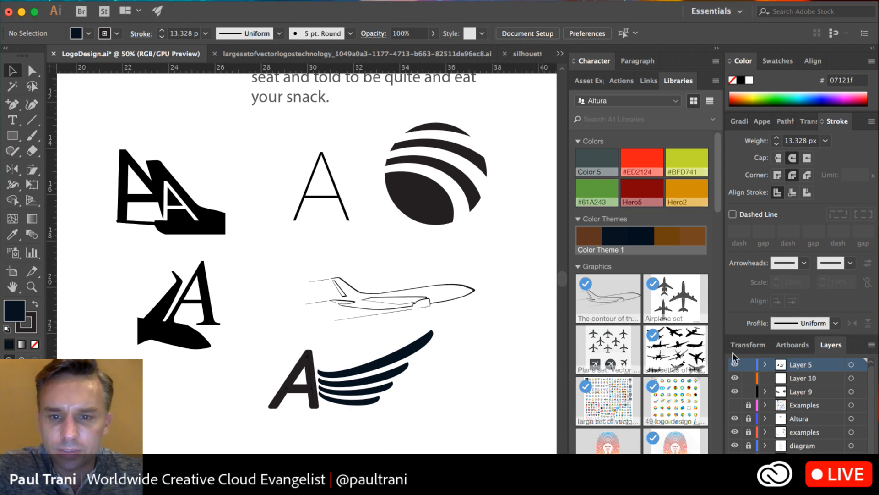
# Step: Hide the layers from Layer 5 down through diagram, and show only the diagram and examples layers over the tan background
pyautogui.moveTo(734, 364); pyautogui.dragTo(731, 452)
pyautogui.press('super+minus')
pyautogui.press('super+minus')
pyautogui.press('super+minus')
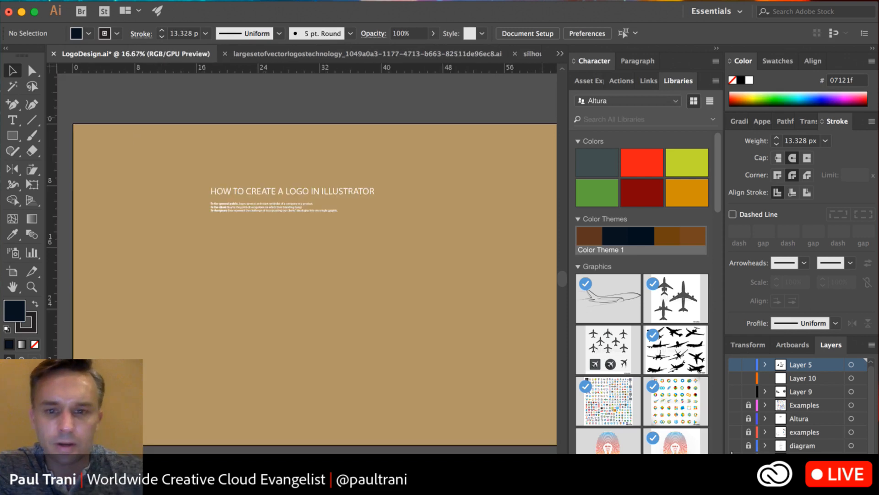
pyautogui.click(734, 445)
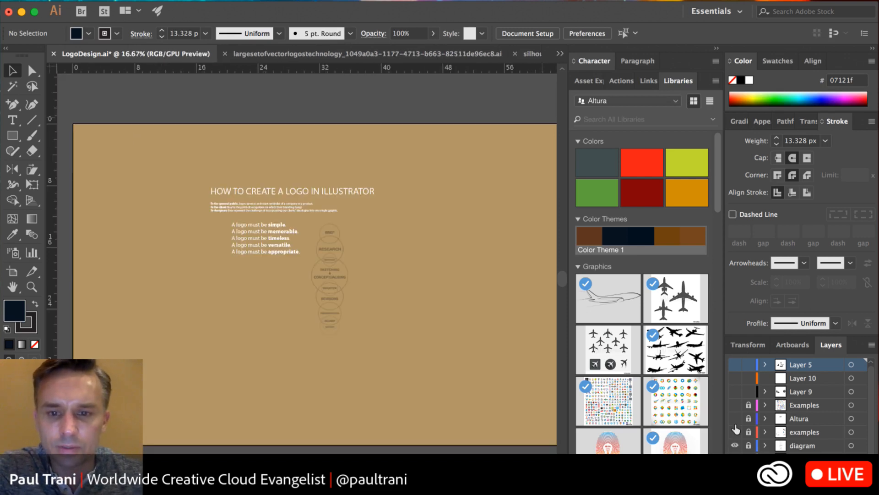
pyautogui.click(735, 432)
# Step: Examine the logo design process diagram and the list of qualities a logo must have
pyautogui.press('super+plus')
pyautogui.press('super+plus')
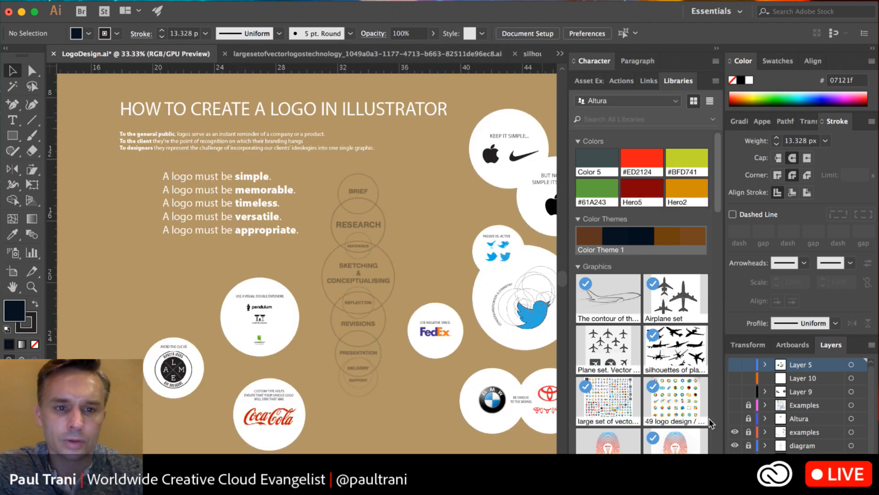
pyautogui.moveTo(383, 340); pyautogui.dragTo(340, 335)
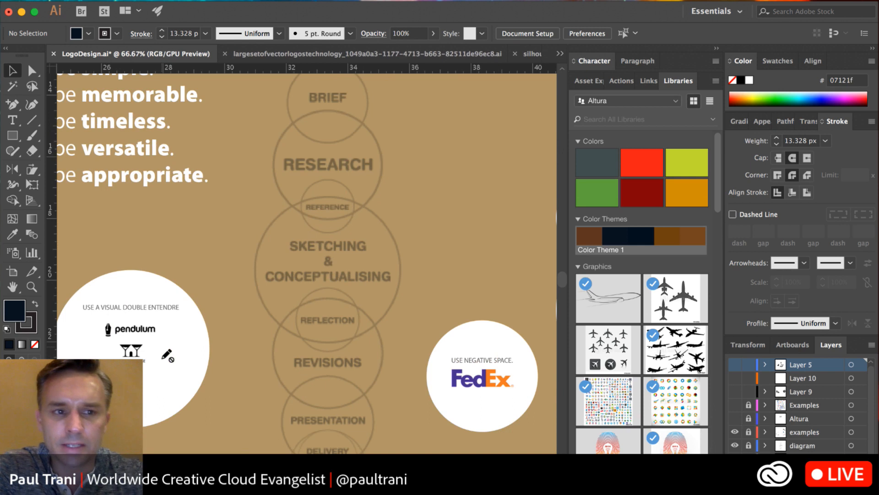
pyautogui.press('super+minus')
pyautogui.press('super+equal')
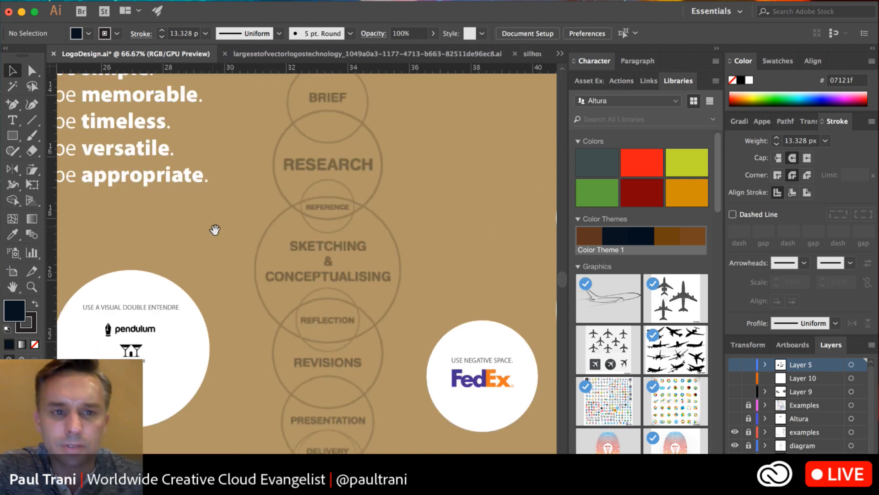
pyautogui.moveTo(215, 229); pyautogui.dragTo(379, 277)
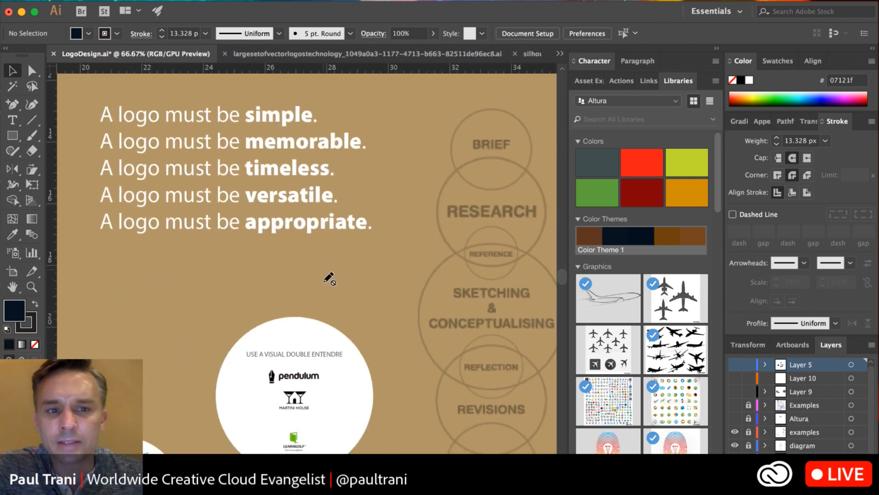
pyautogui.hscroll(-1, 320, 280)
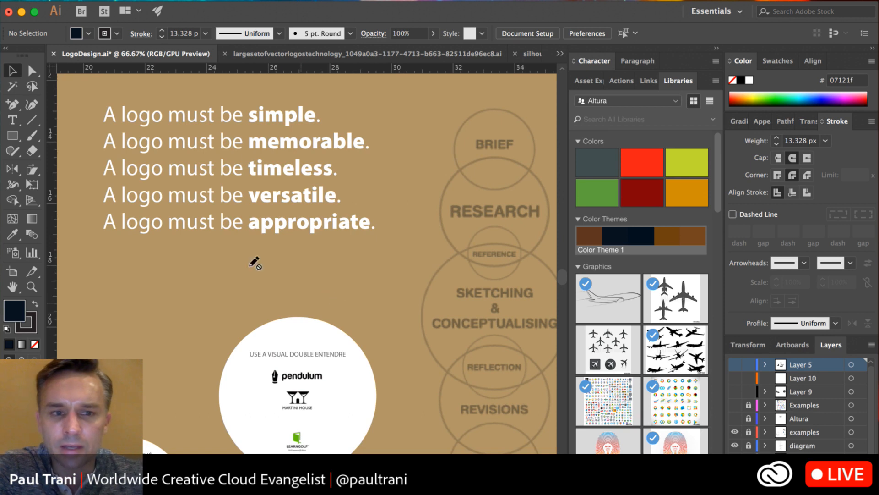
# Step: Show the Altura and Examples layers to review the existing airline tail logos
pyautogui.click(736, 418)
pyautogui.click(735, 404)
pyautogui.moveTo(334, 360); pyautogui.dragTo(236, 278)
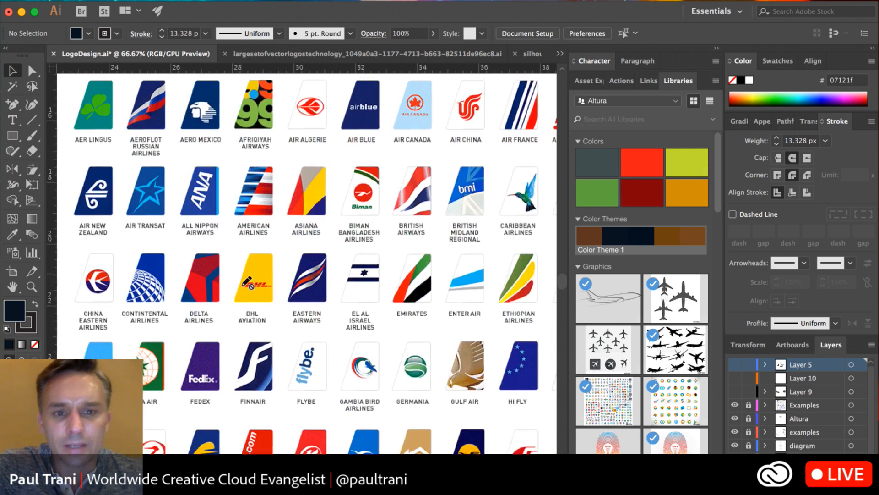
# Step: Show Layer 9, Layer 10 and Layer 5 and hide the Examples layer to bring back the logo concepts
pyautogui.click(736, 391)
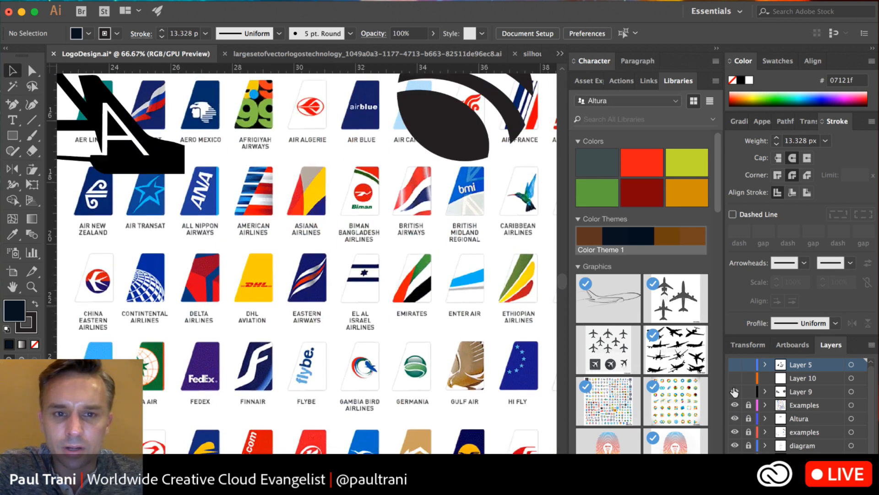
pyautogui.click(735, 378)
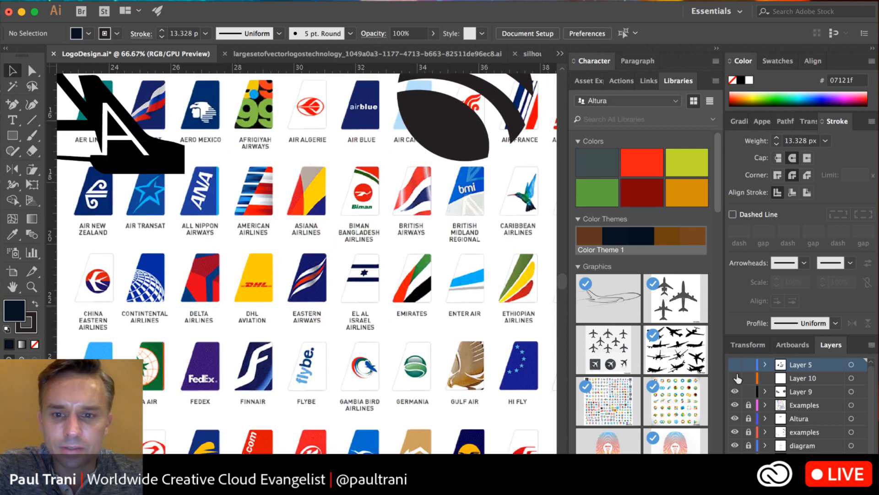
pyautogui.click(735, 405)
pyautogui.scroll(5, 234, 373)
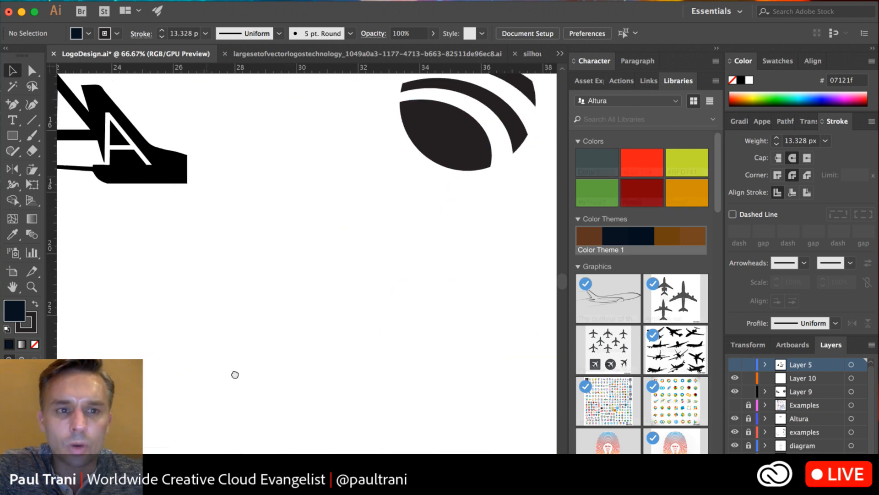
pyautogui.hscroll(2, 510, 386)
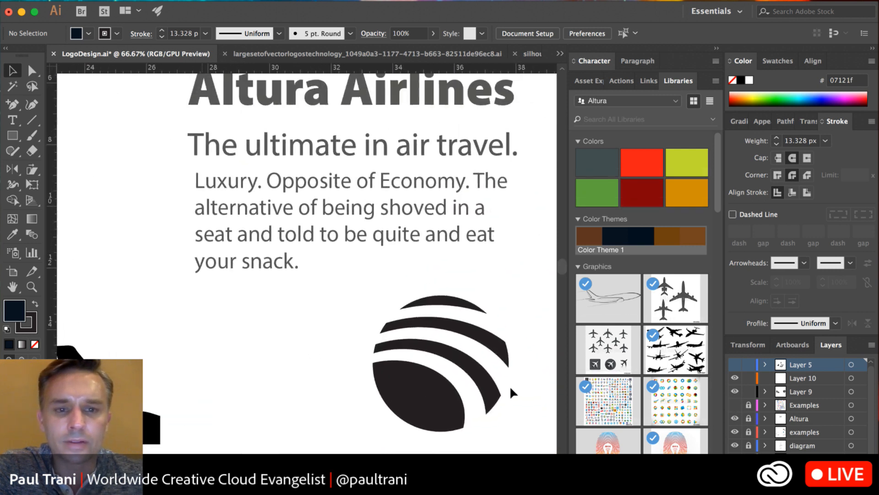
pyautogui.click(735, 364)
pyautogui.press('super+minus')
pyautogui.moveTo(285, 293); pyautogui.dragTo(300, 143)
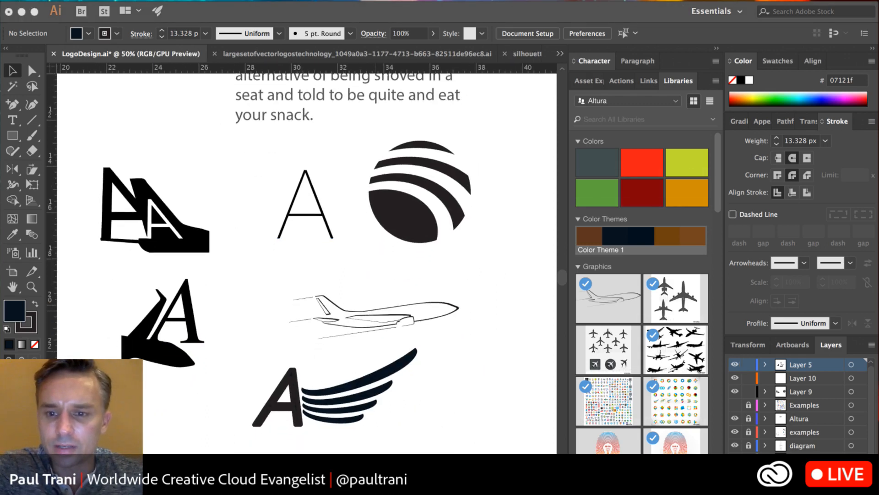
pyautogui.click(214, 123)
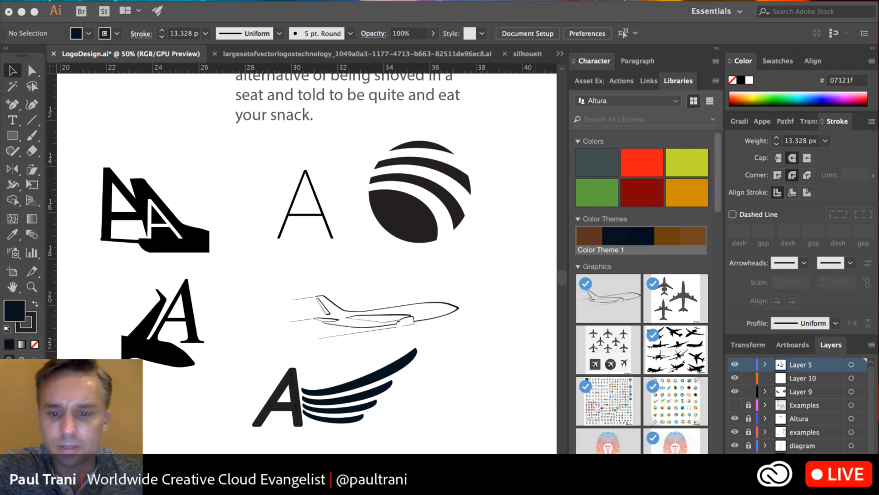
pyautogui.click(272, 311)
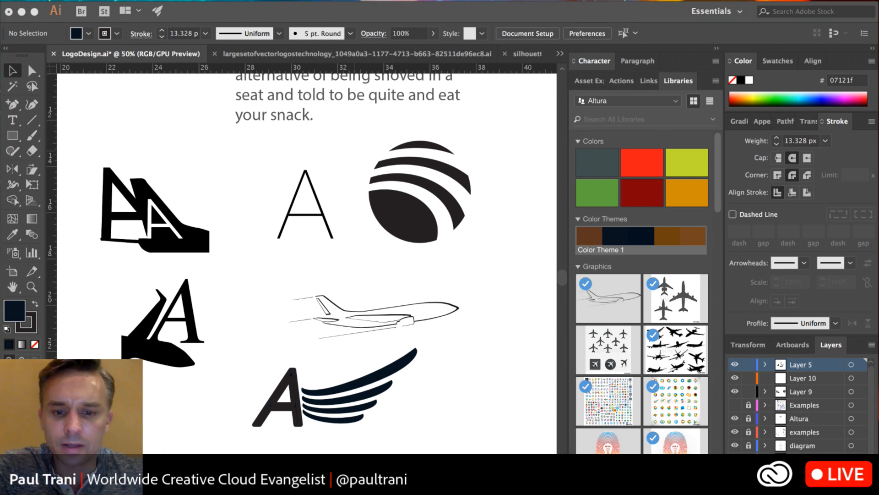
pyautogui.click(181, 448)
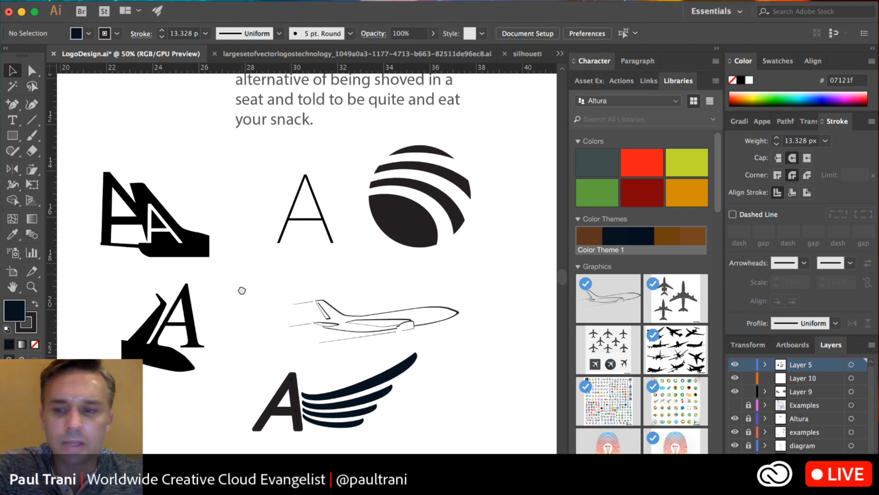
pyautogui.scroll(2, 239, 225)
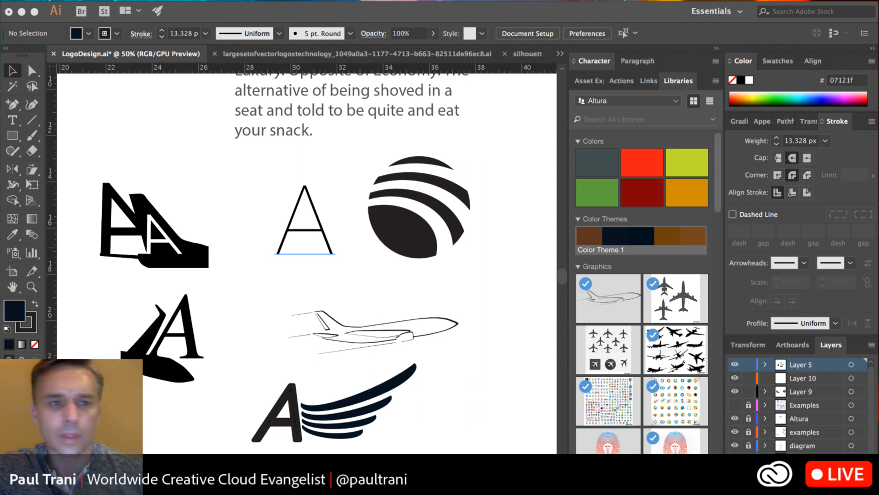
pyautogui.click(286, 326)
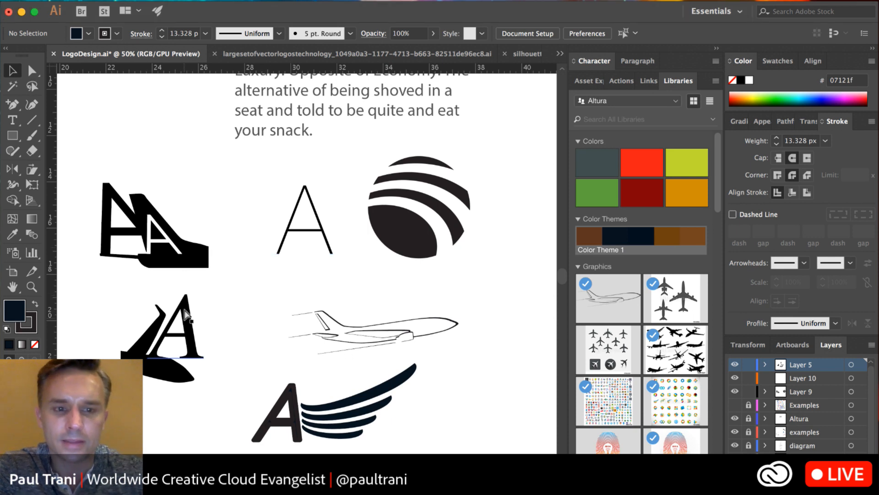
pyautogui.press('super+equal')
pyautogui.moveTo(250, 292); pyautogui.dragTo(297, 121)
pyautogui.moveTo(252, 245); pyautogui.dragTo(187, 273)
pyautogui.press('super+equal')
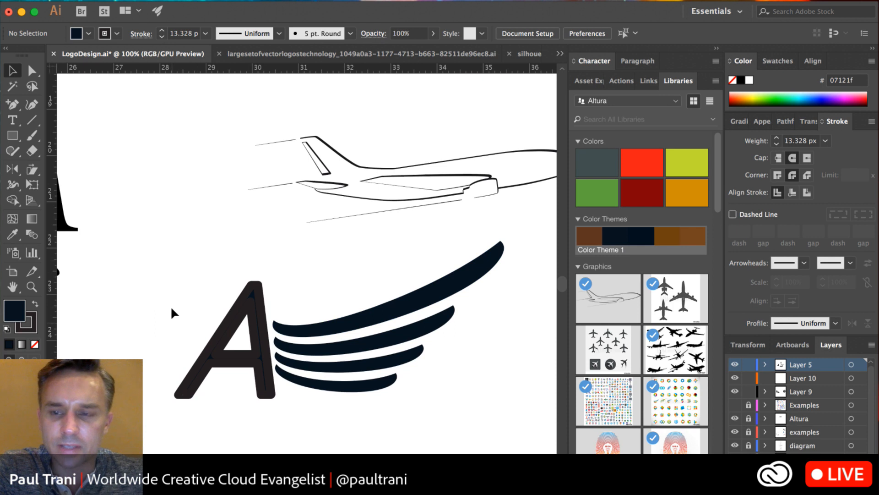
pyautogui.press('super+Tab')
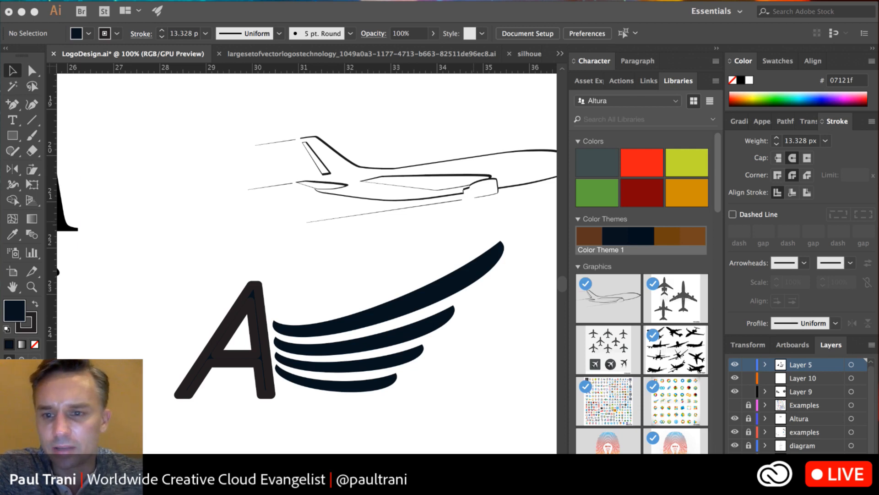
pyautogui.click(182, 219)
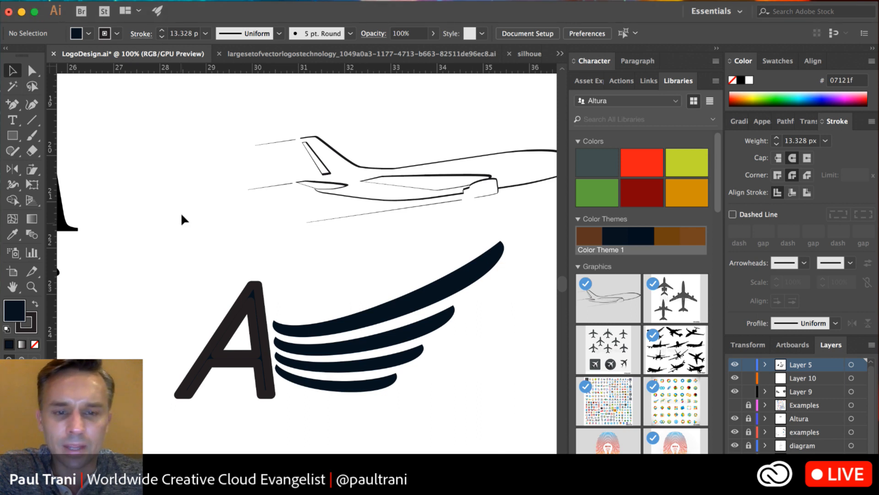
pyautogui.hscroll(-1, 181, 214)
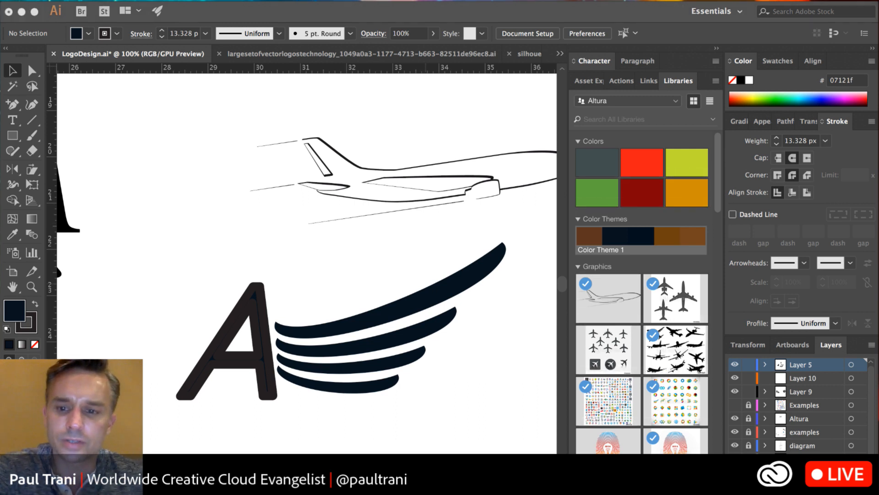
pyautogui.click(267, 306)
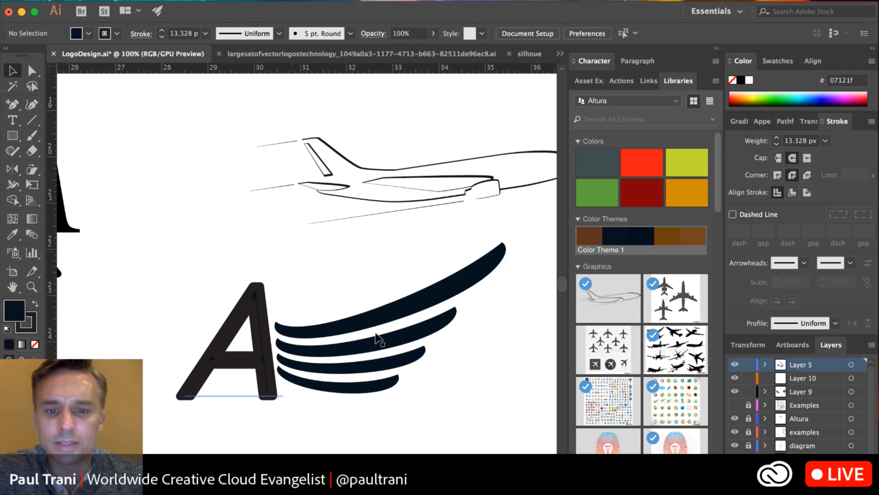
pyautogui.click(132, 258)
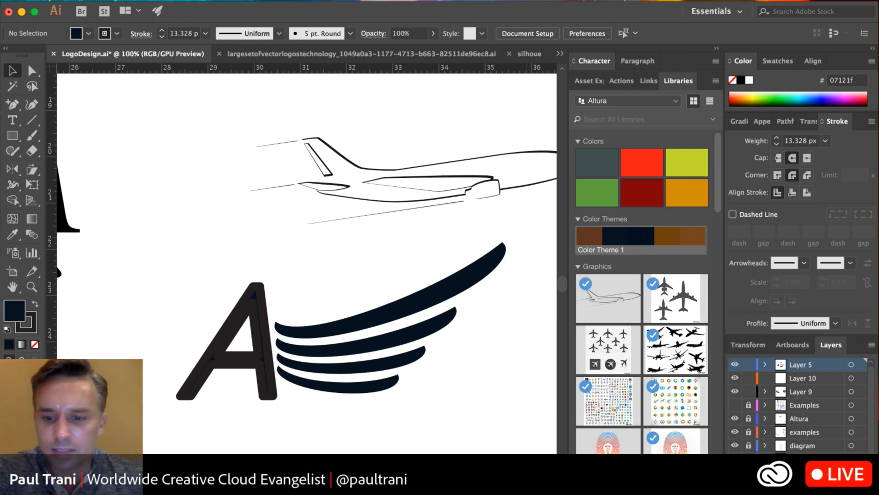